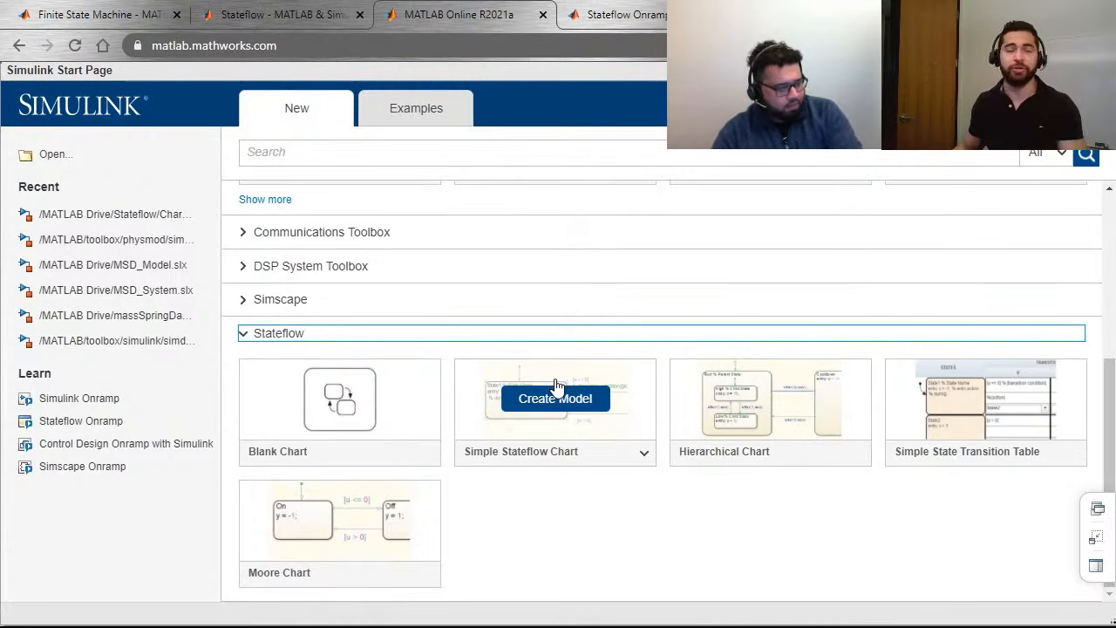
Step: Switch to the ChargeBalancing model window and examine the purple area and the BMS_State, Cell_Voltages and Display blocks
click(1098, 507)
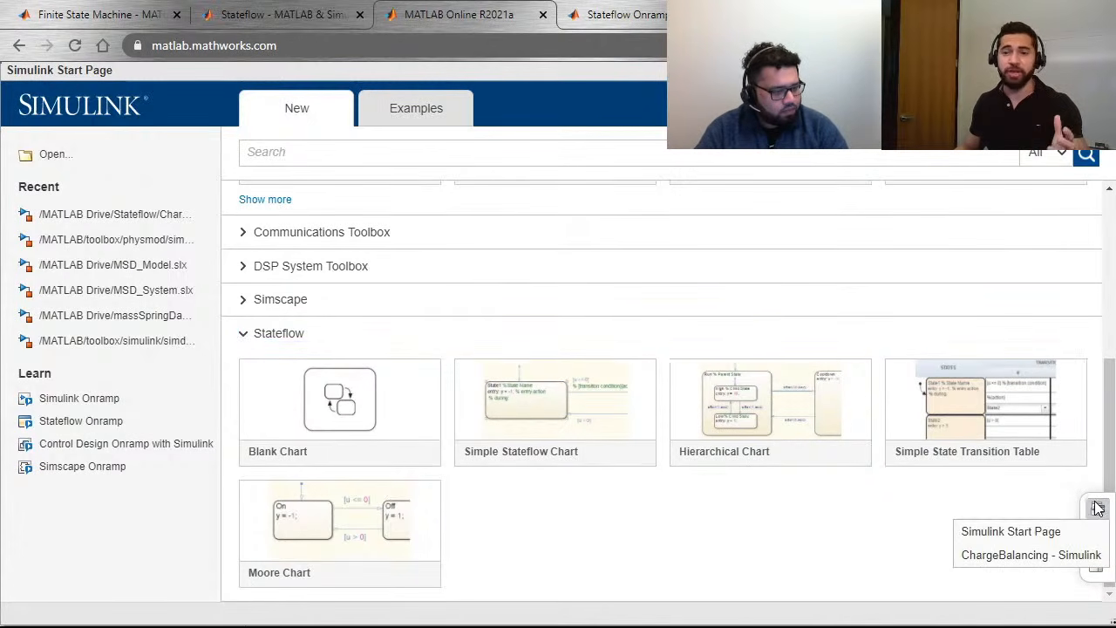
click(1027, 556)
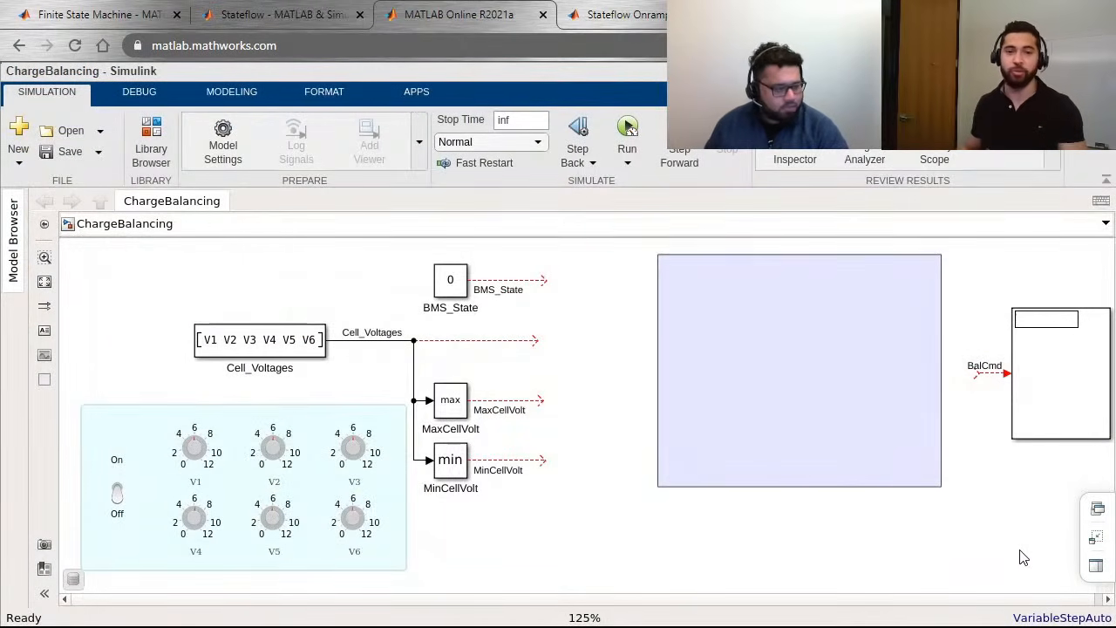
click(860, 474)
click(635, 386)
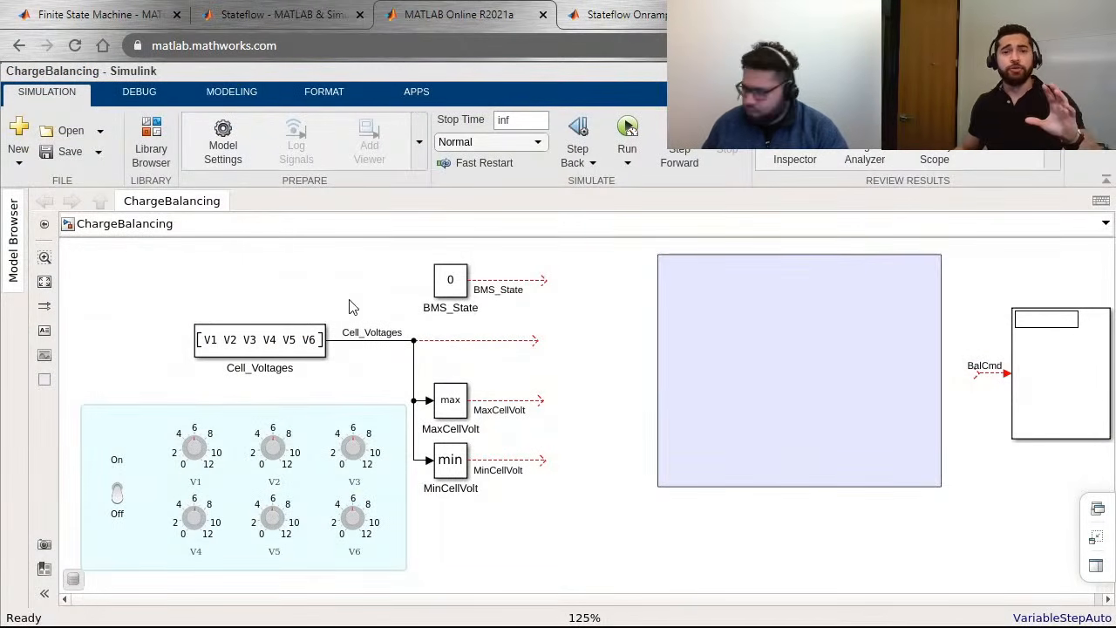
click(447, 296)
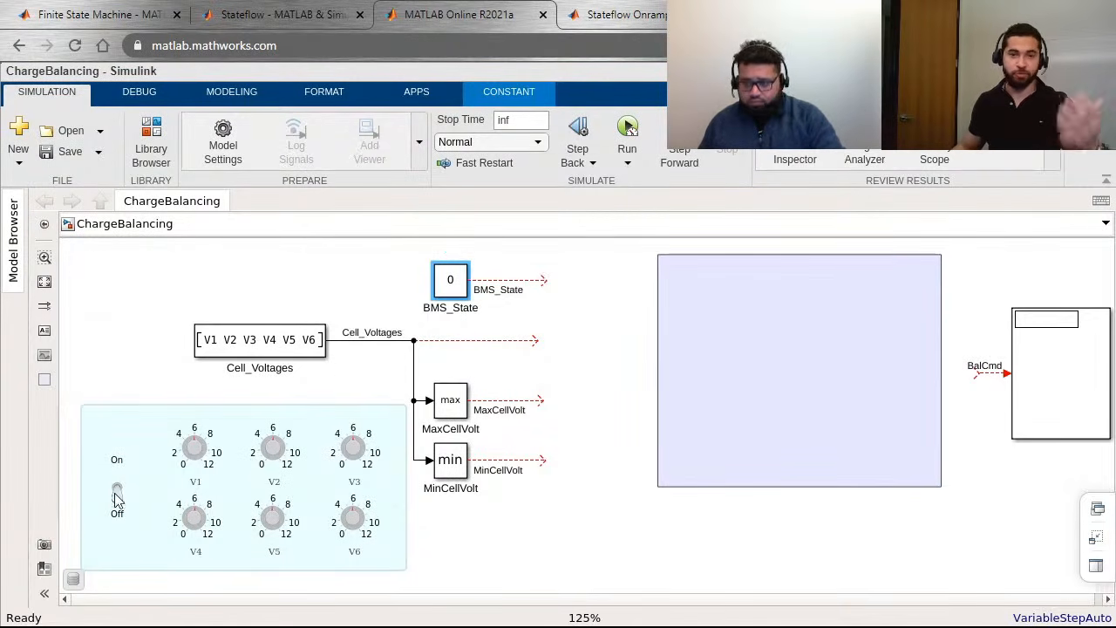
click(298, 356)
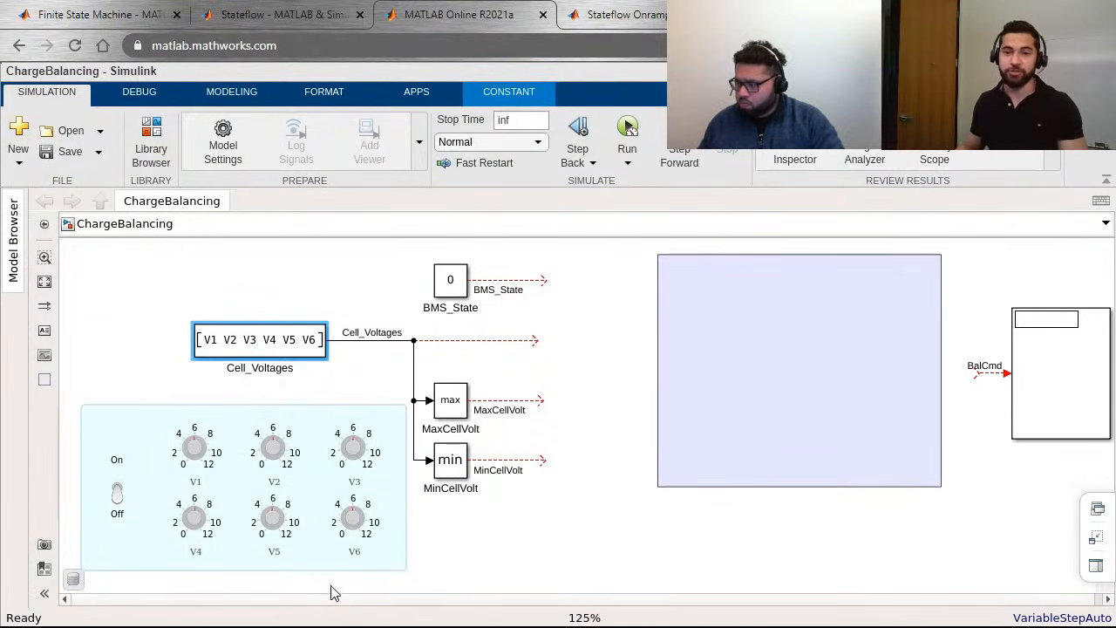
click(1026, 410)
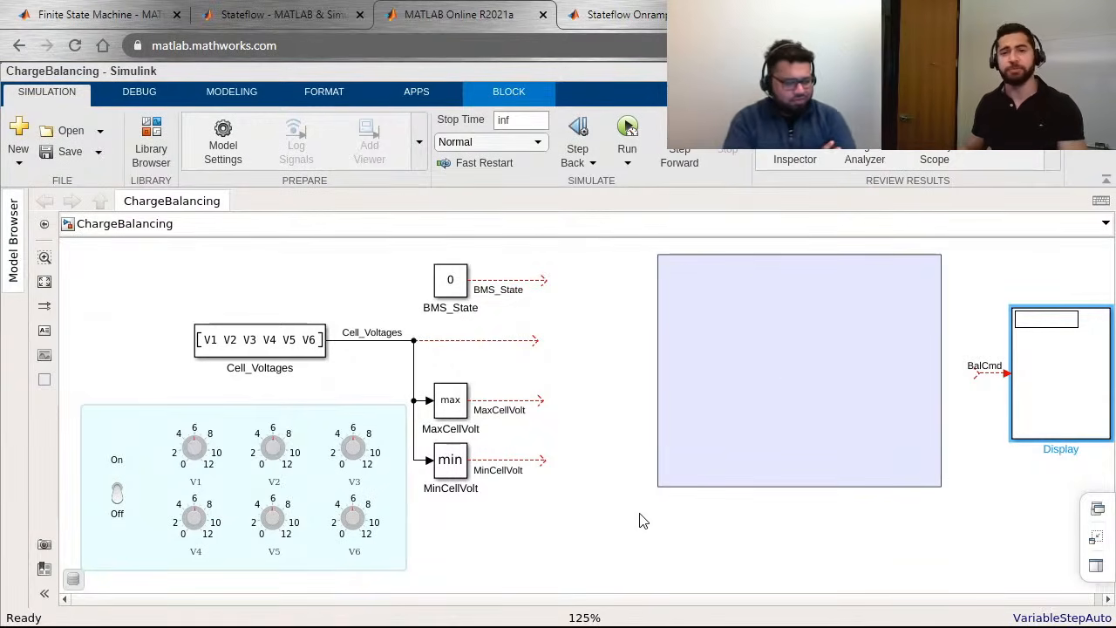
click(740, 527)
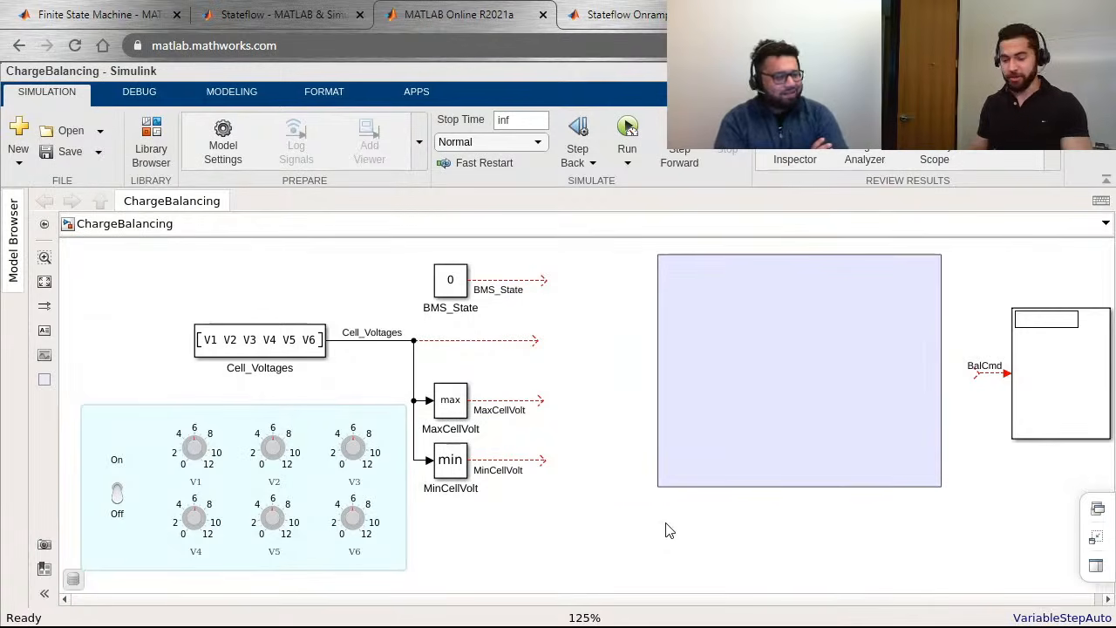
text(s)
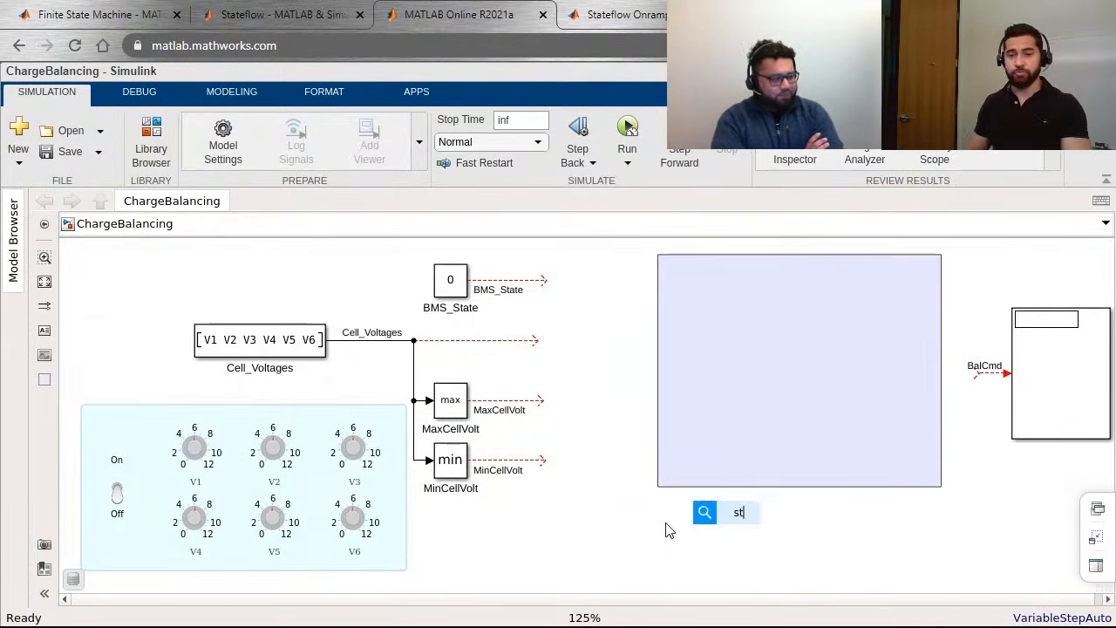
text(t)
key(BackSpace)
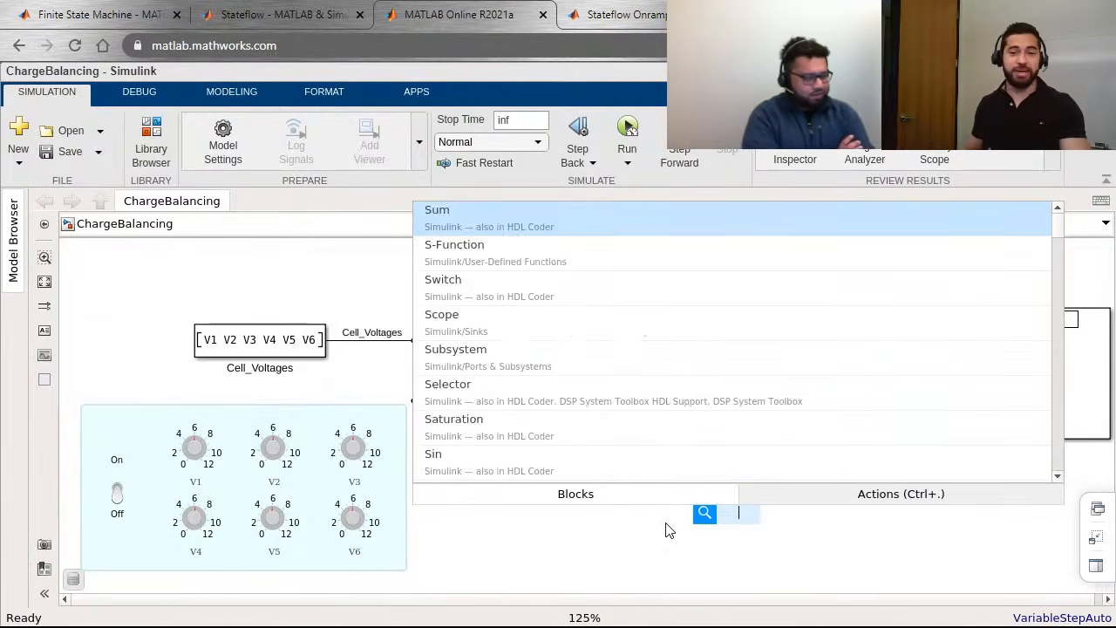
click(665, 523)
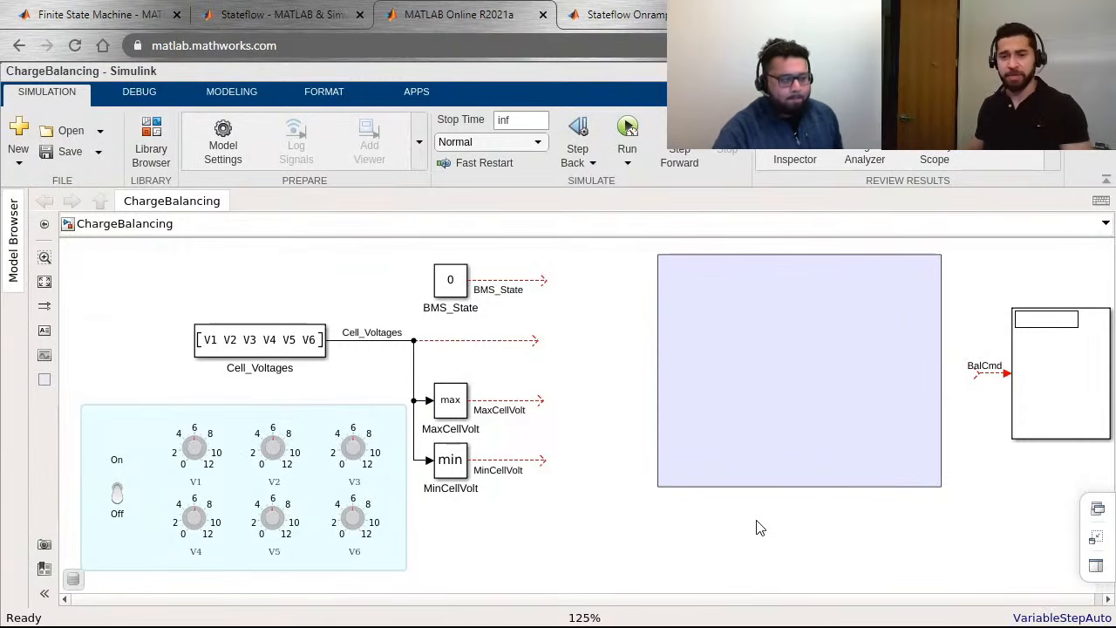
Step: Insert a Stateflow Chart block into the model, enlarge it and place it partly over the purple area
text(ateflow)
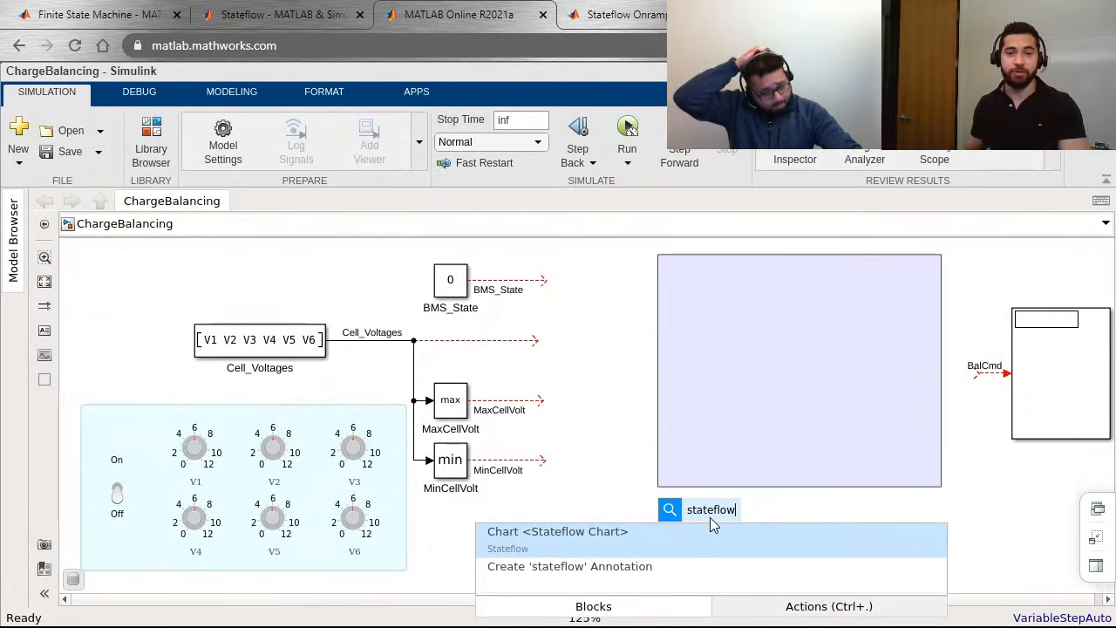
click(525, 547)
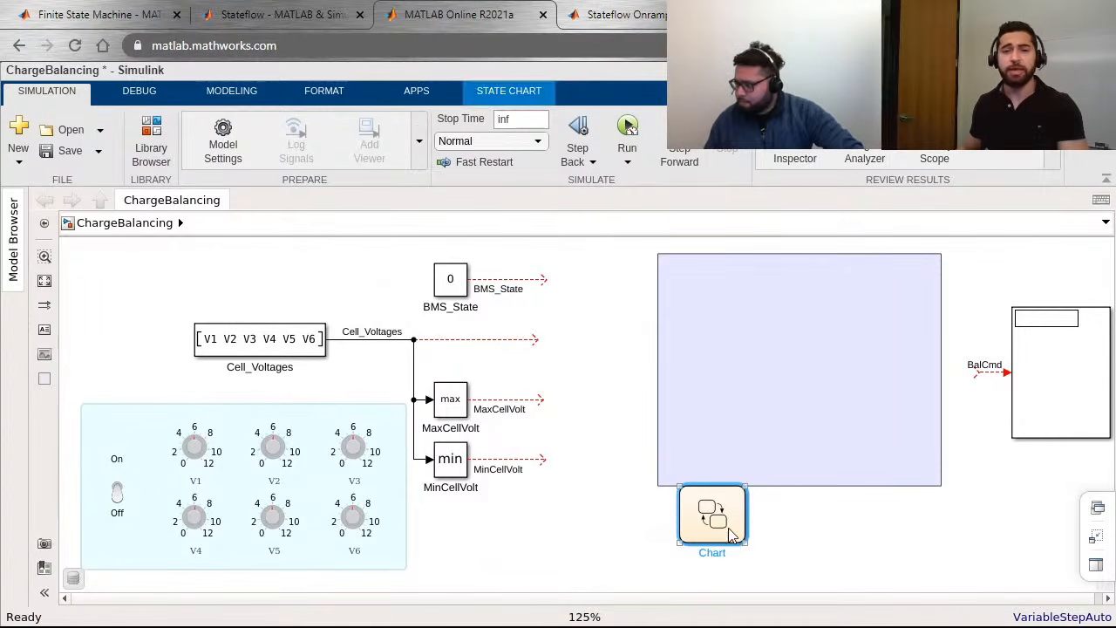
drag(746, 486, 841, 355)
drag(748, 447, 661, 393)
Step: Connect the BMS_State, Cell_Voltages, MaxCellVolt and MinCellVolt signals to the chart as inputs and BalCmd as its output
drag(543, 285, 595, 399)
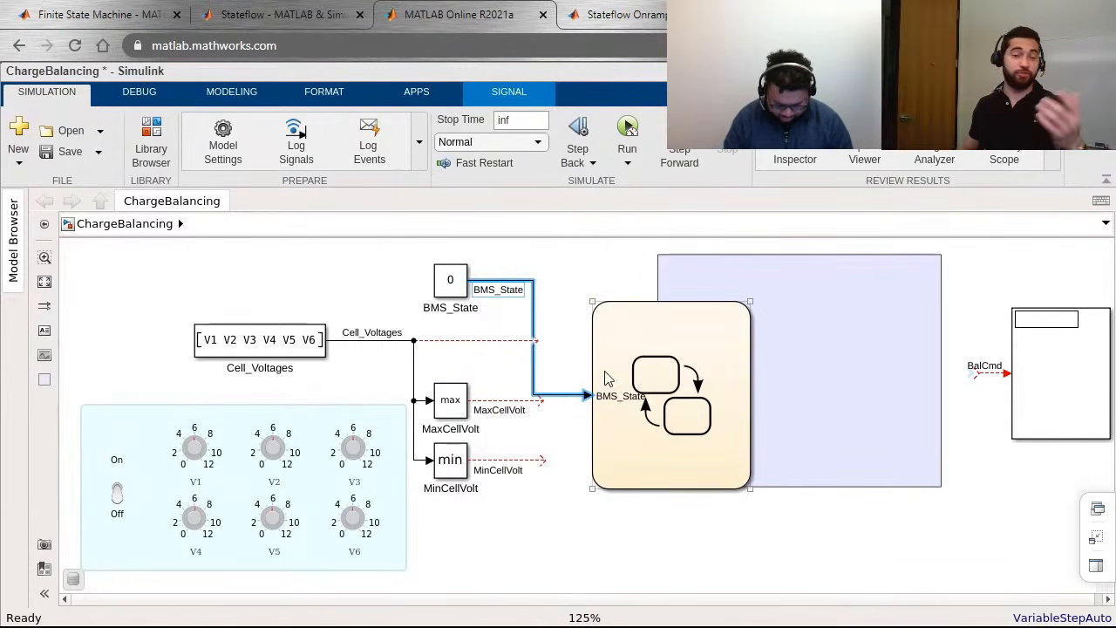
click(621, 402)
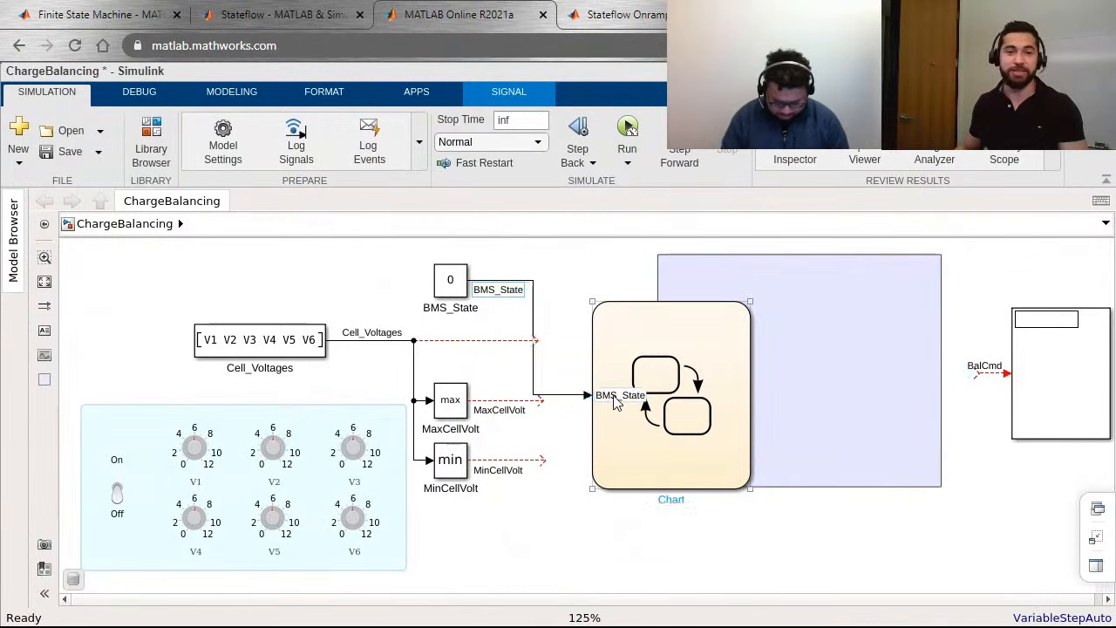
click(615, 401)
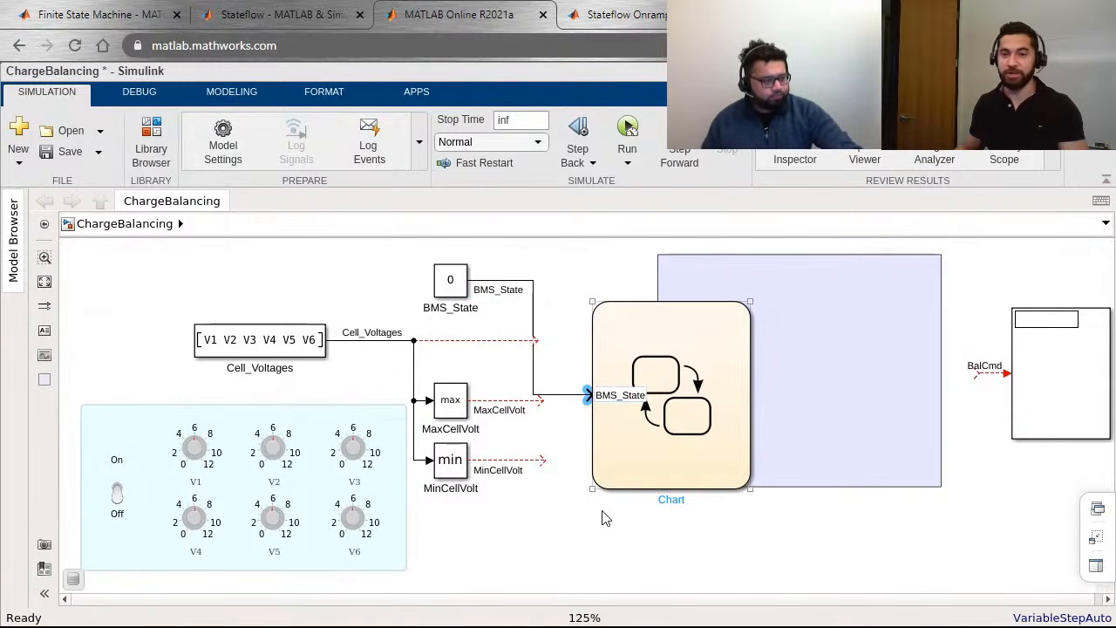
click(554, 486)
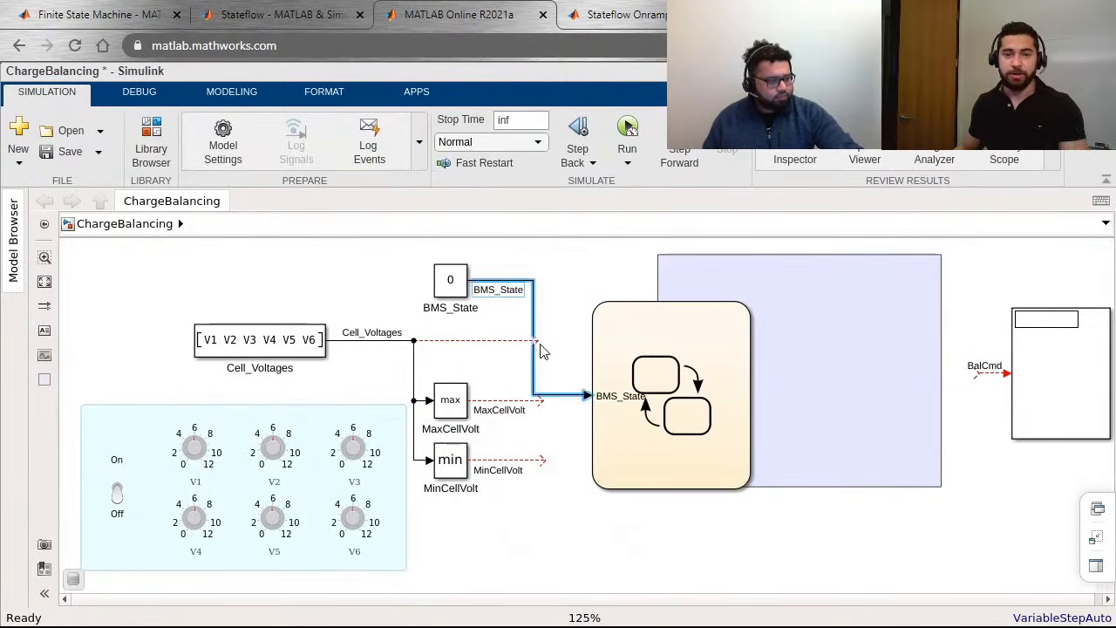
drag(538, 341, 597, 445)
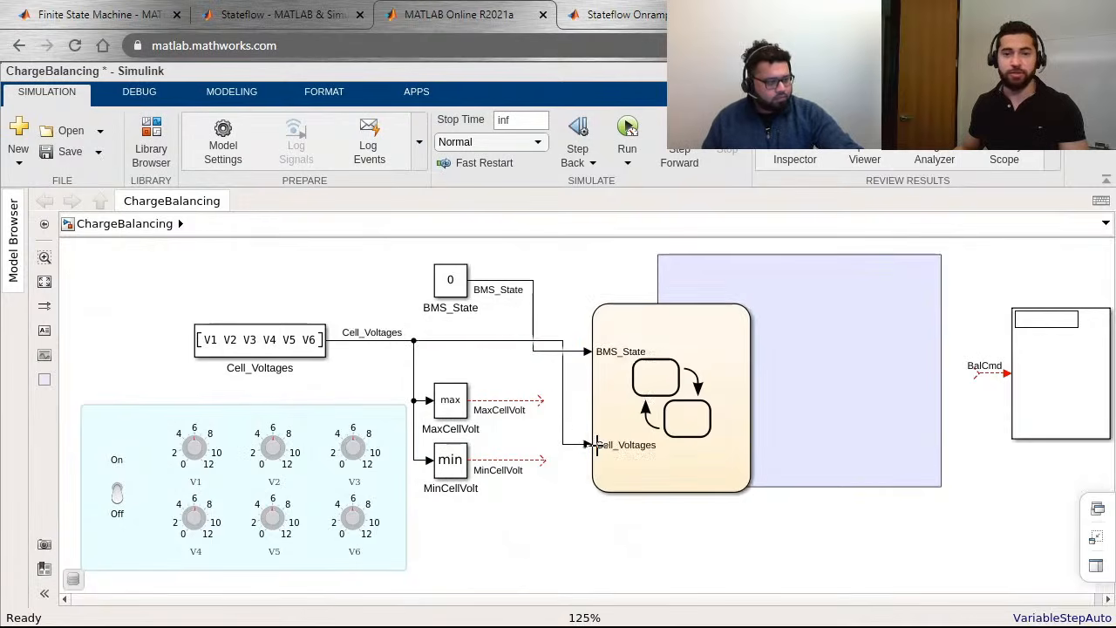
drag(541, 404, 590, 471)
click(697, 537)
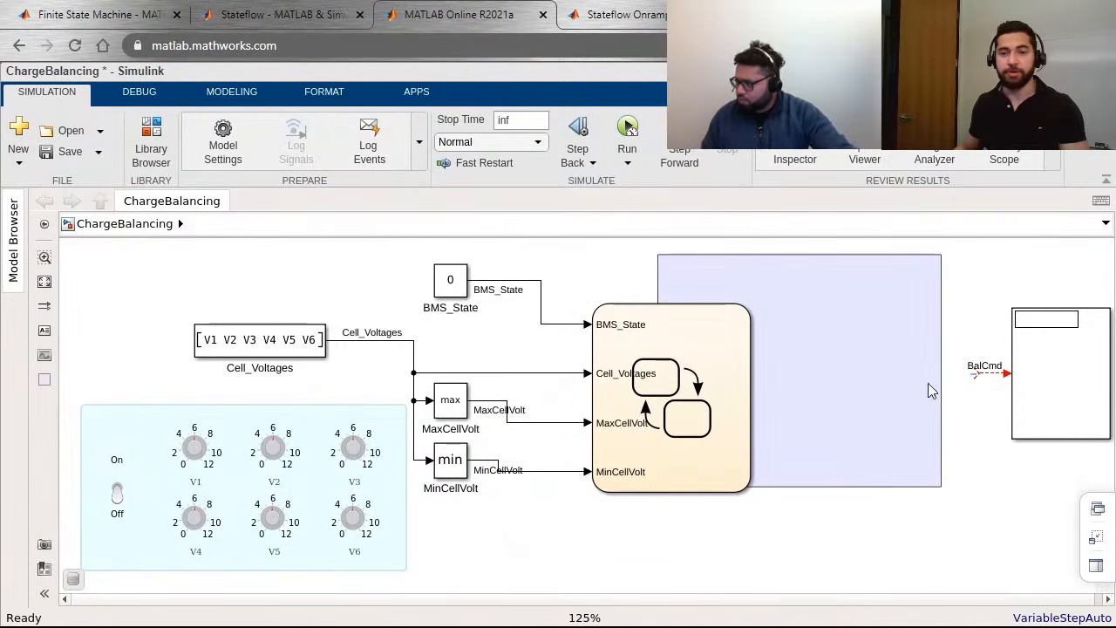
drag(974, 377, 745, 403)
click(980, 404)
Step: Match the chart's size to the purple area and align it exactly over that area
click(668, 373)
shift+click(763, 280)
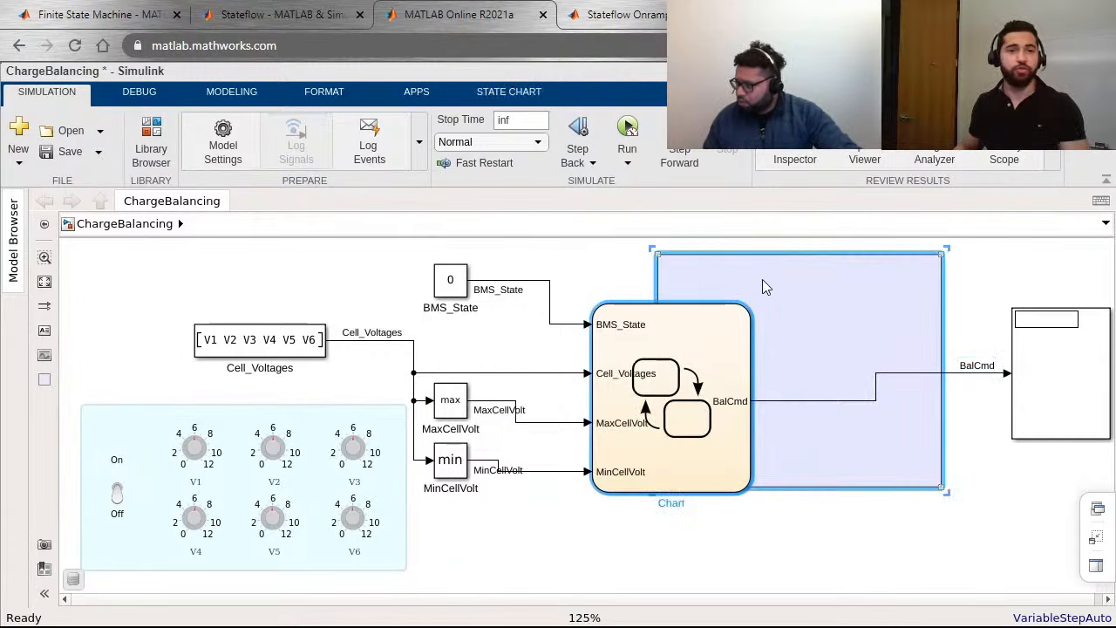
click(344, 100)
click(885, 163)
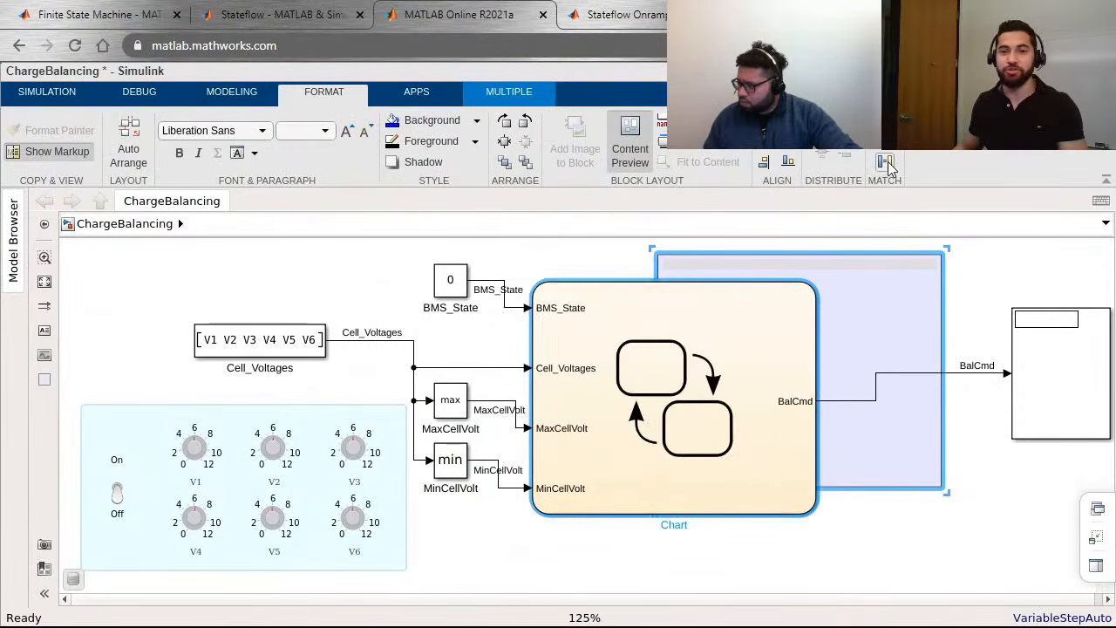
click(788, 161)
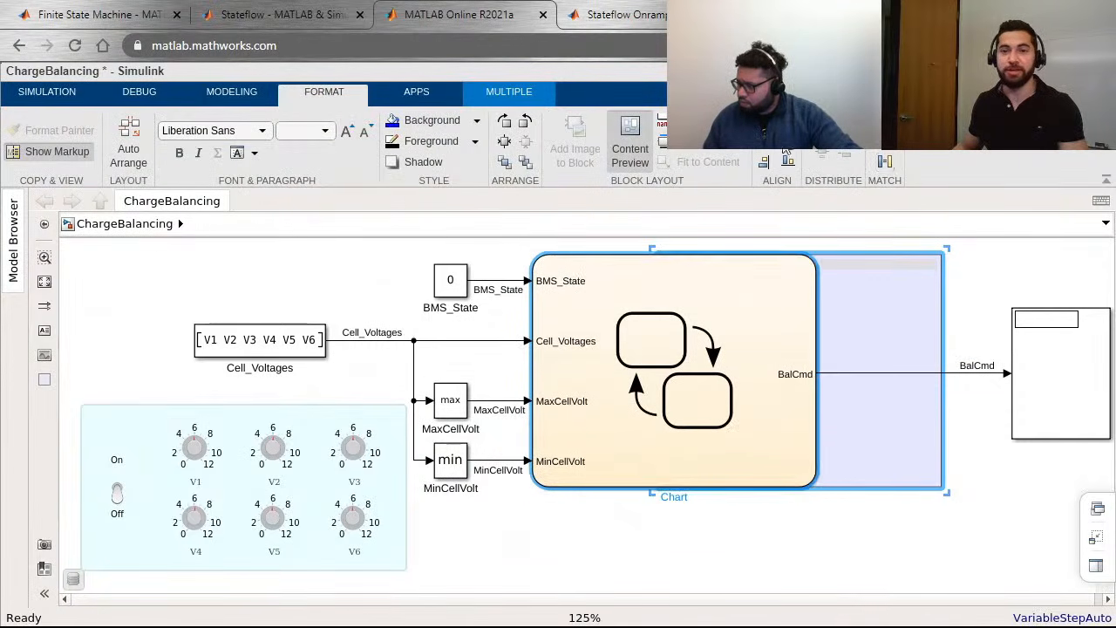
click(764, 161)
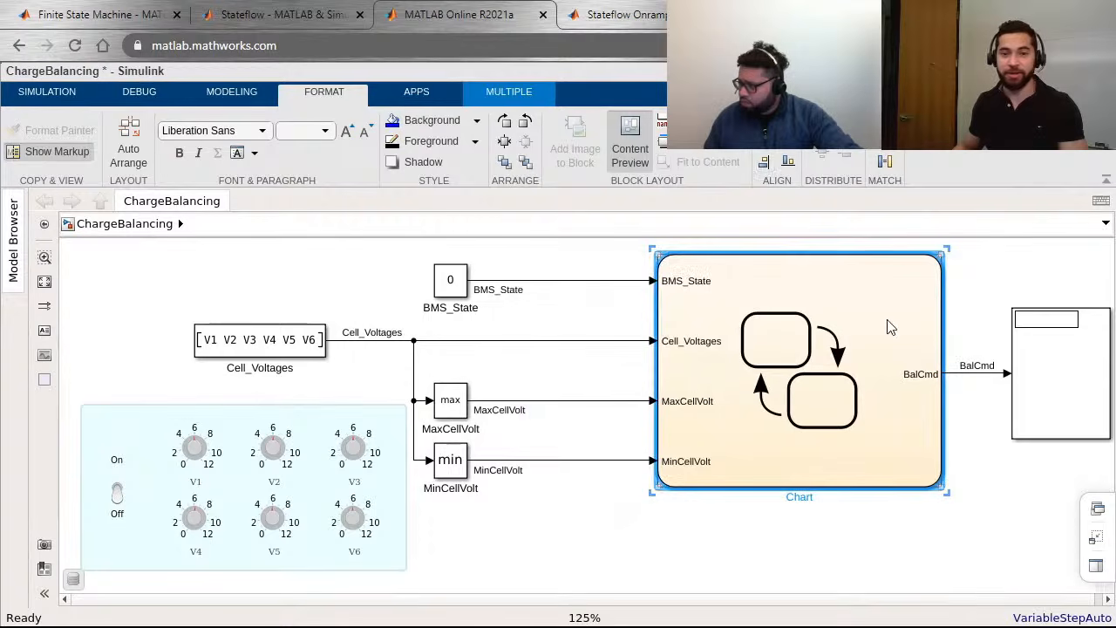
click(935, 549)
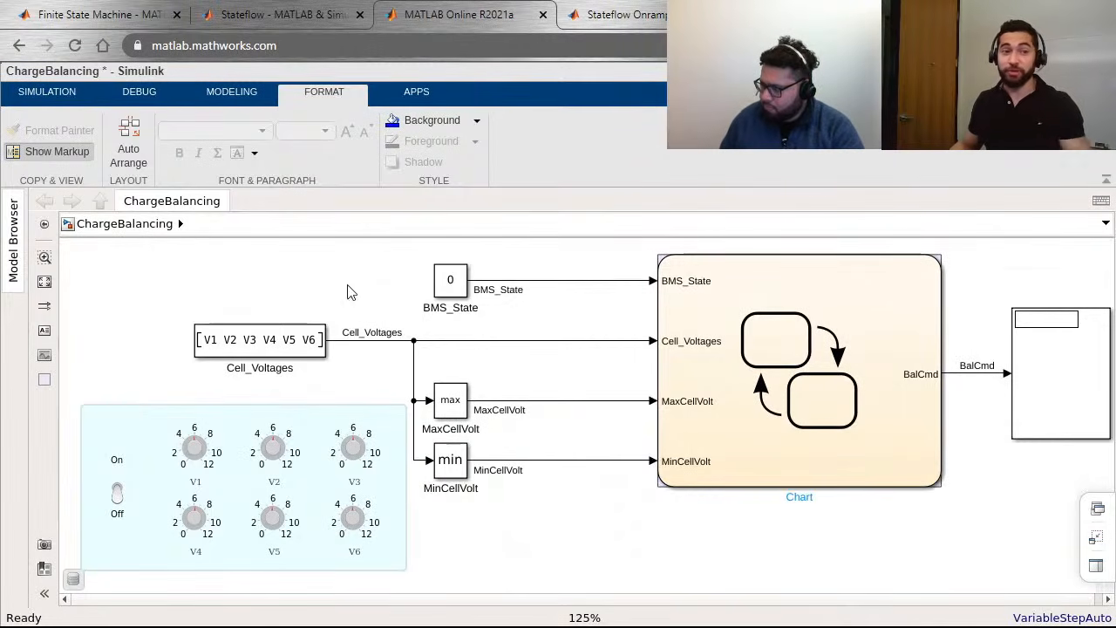
click(47, 91)
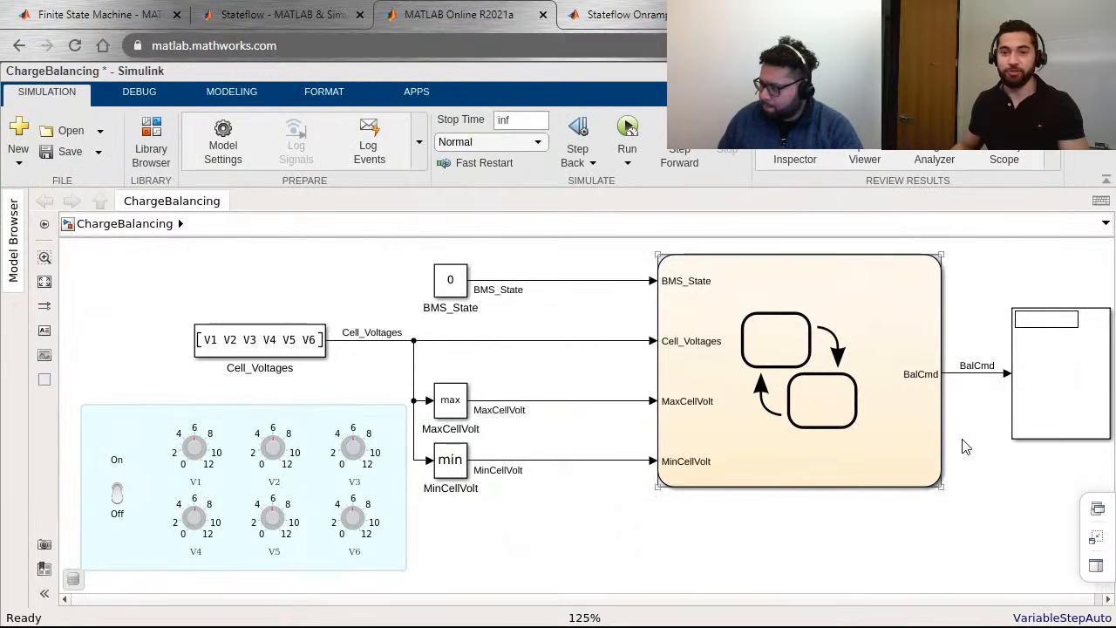
Step: Open the Stateflow chart for editing and display its Symbols pane
double_click(877, 429)
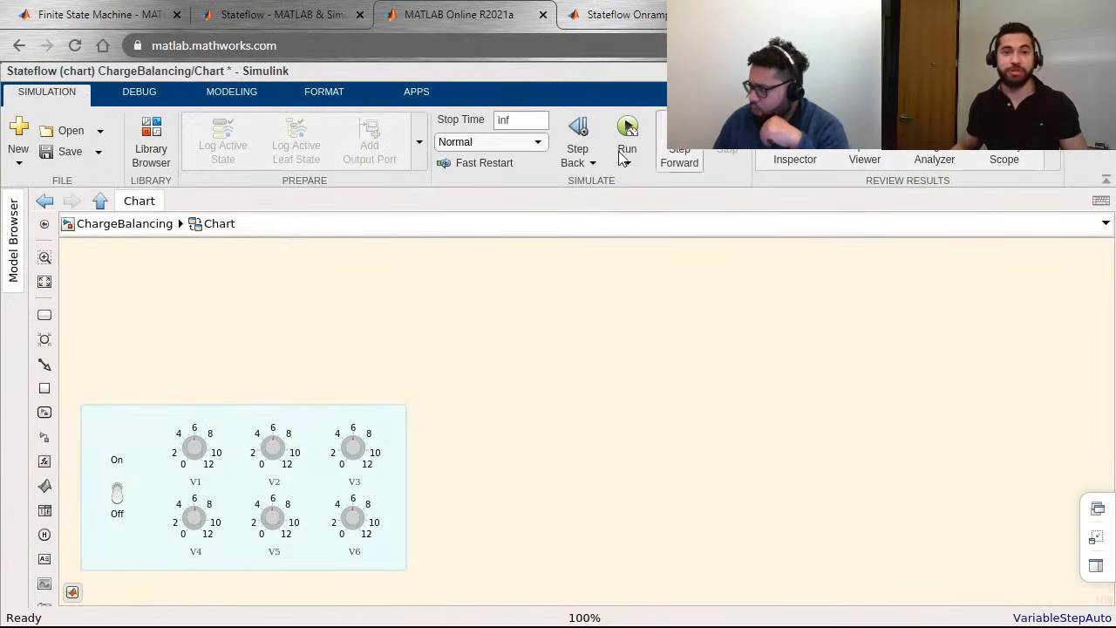
click(122, 94)
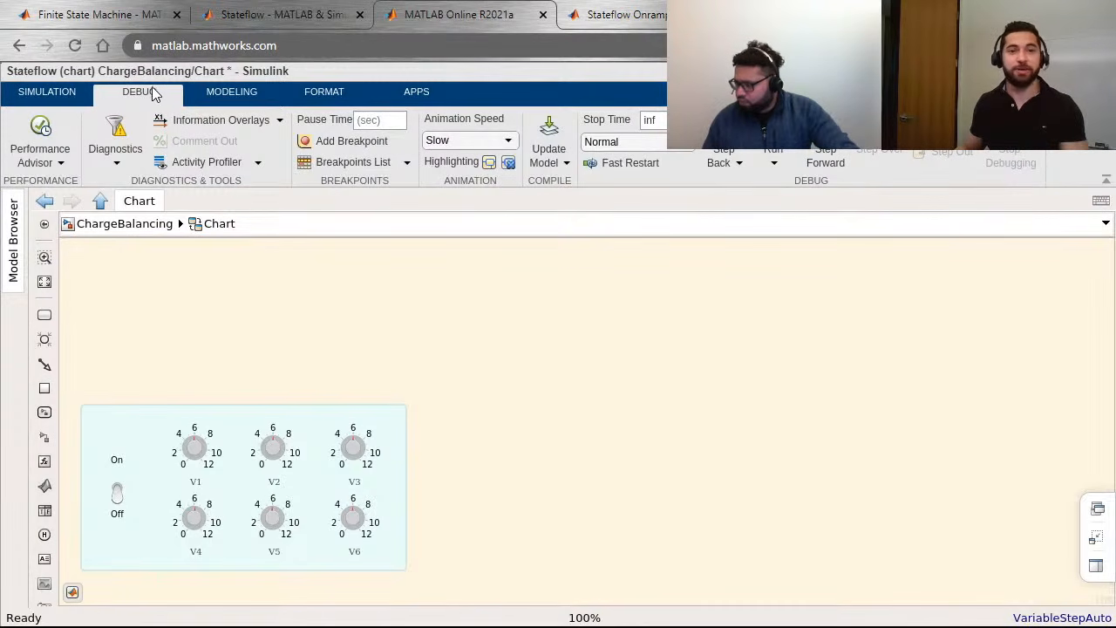
click(256, 104)
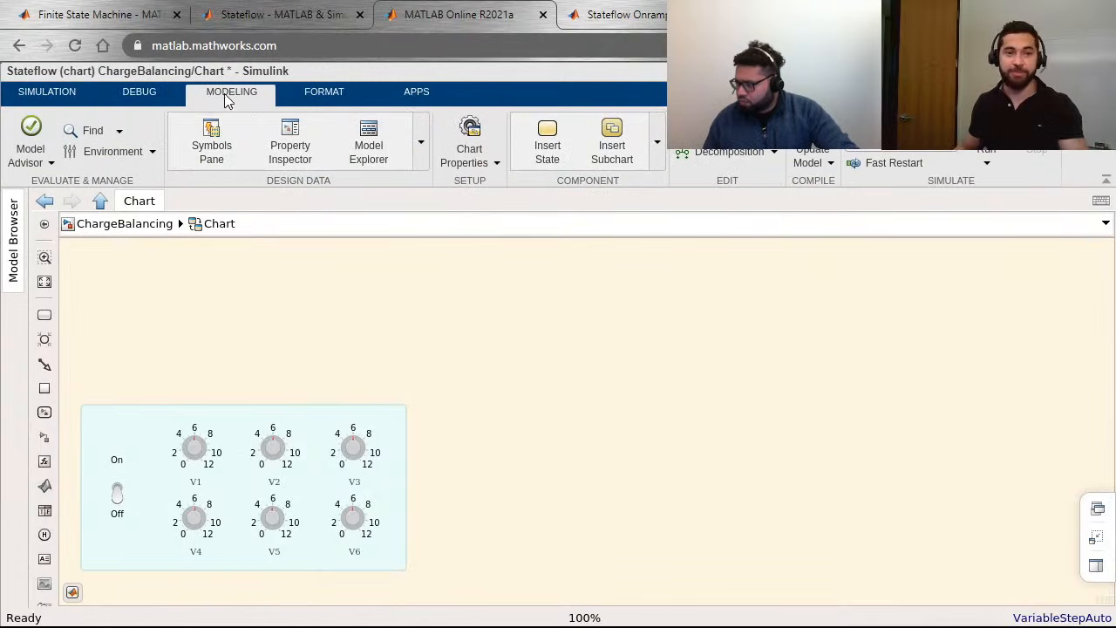
click(211, 143)
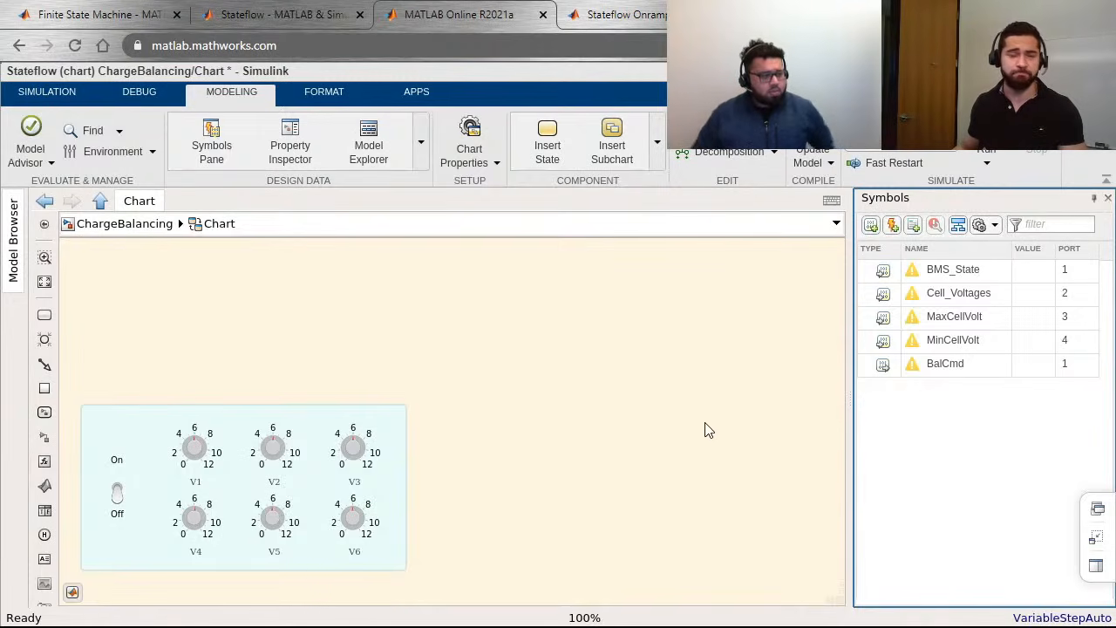
Step: Collapse the dashboard panel with the V1 to V6 knobs to free space on the chart canvas
click(636, 383)
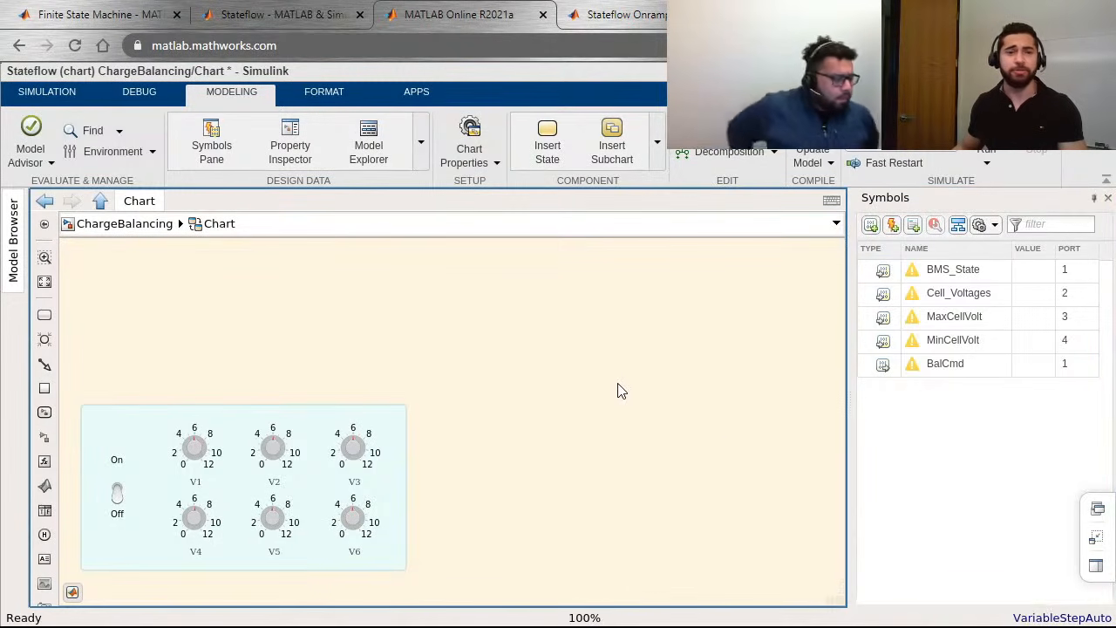
click(142, 424)
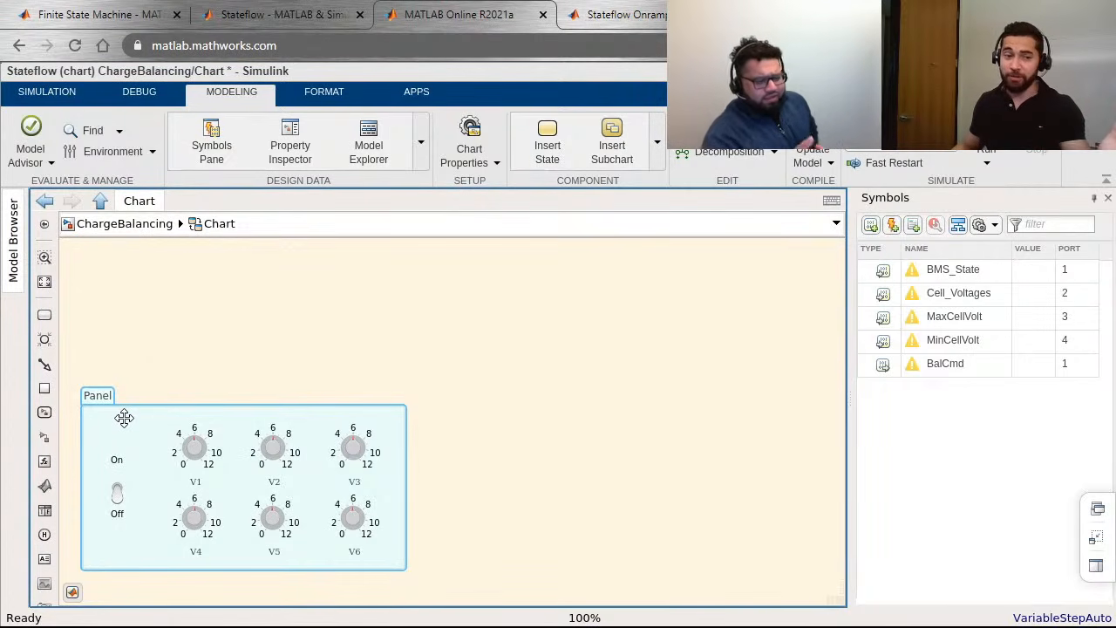
double_click(124, 419)
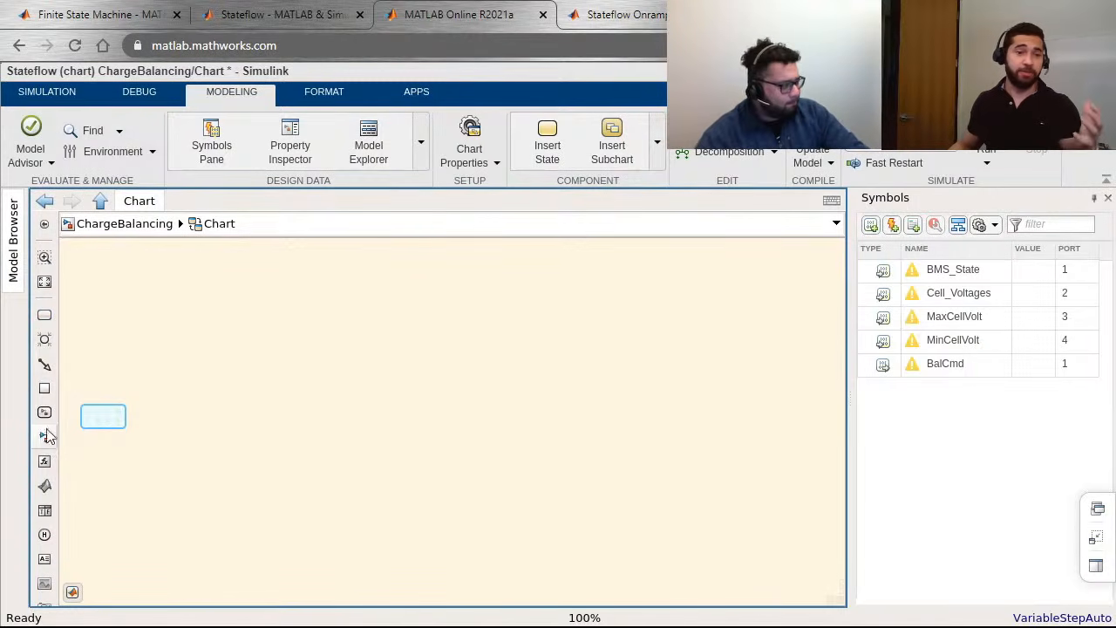
Step: Insert a State with a default transition in the chart's upper area and enlarge it into a wide rectangle
double_click(234, 296)
text(s)
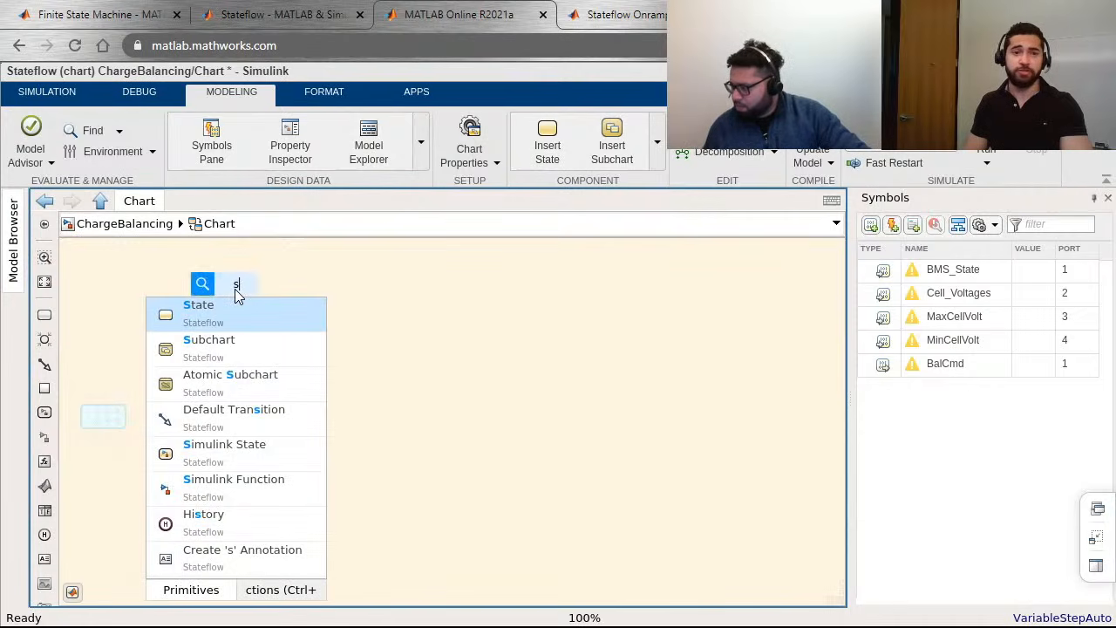
text(tate)
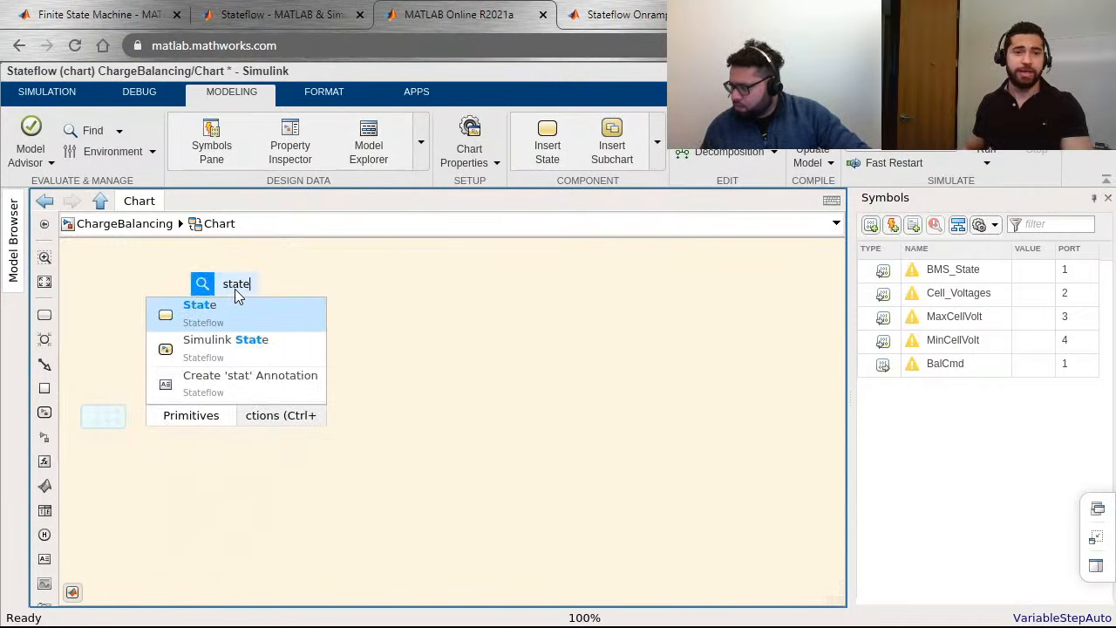
click(237, 319)
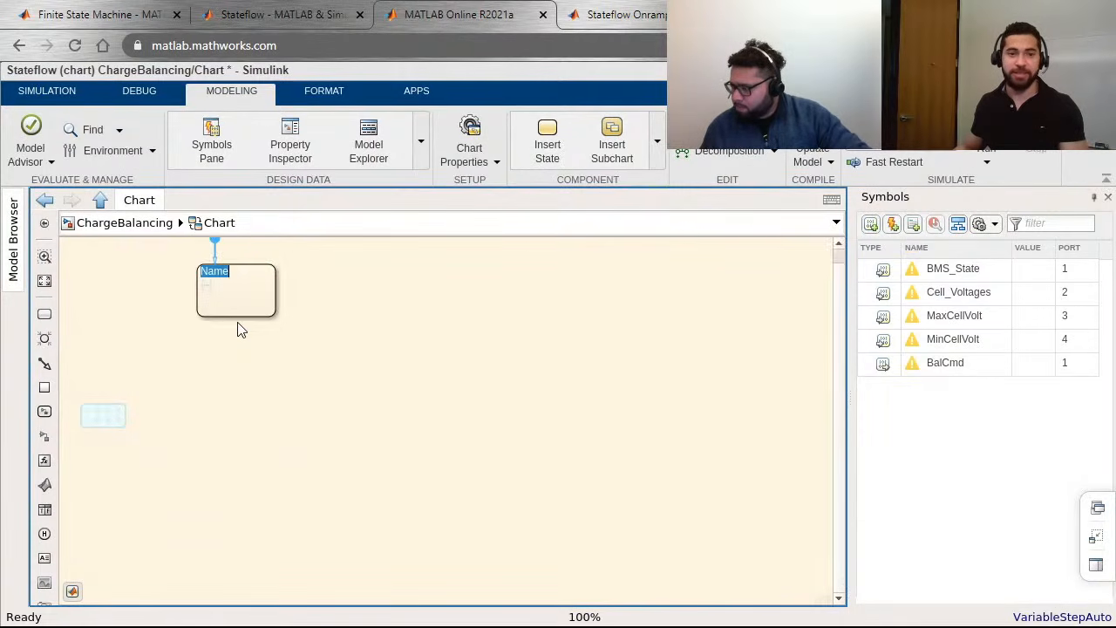
drag(247, 300, 430, 382)
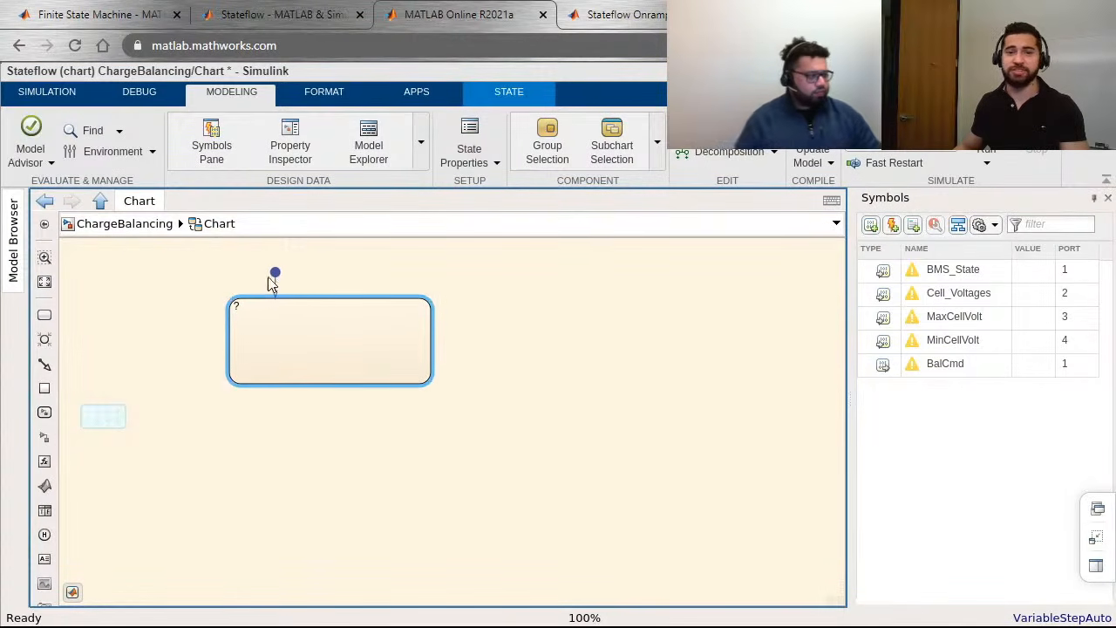
Step: Name the new state with the default transition BalancingOFF
click(246, 323)
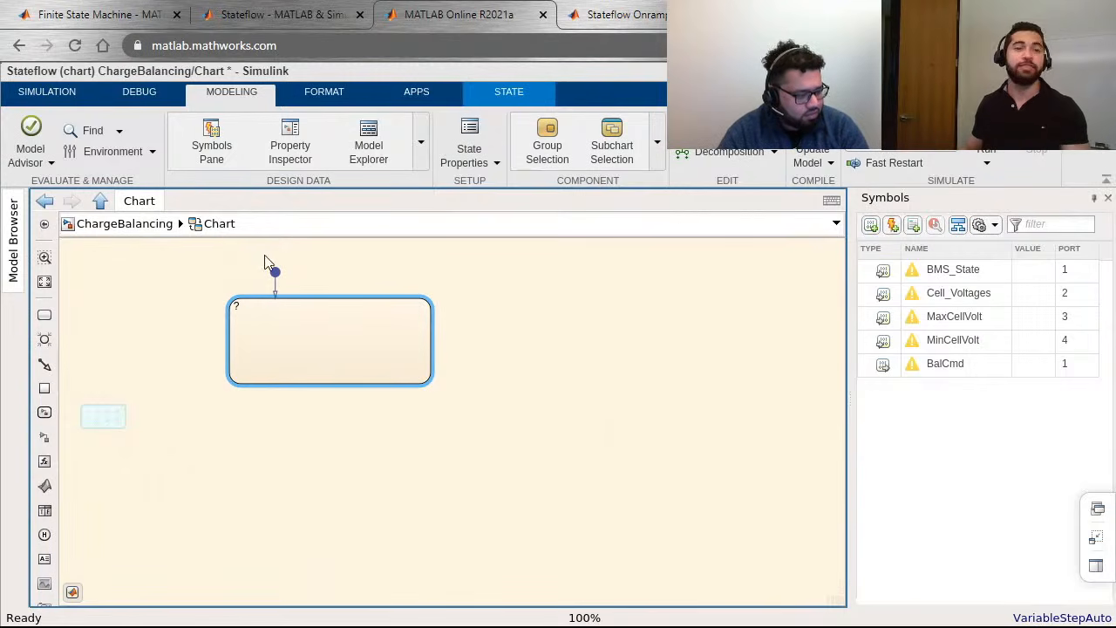
click(263, 311)
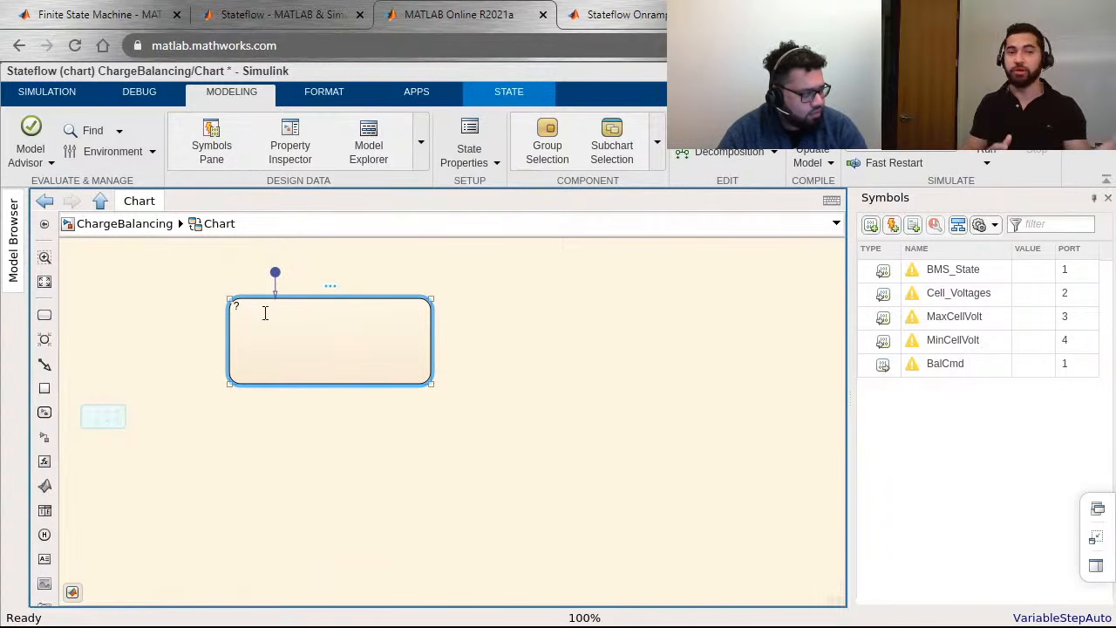
click(237, 308)
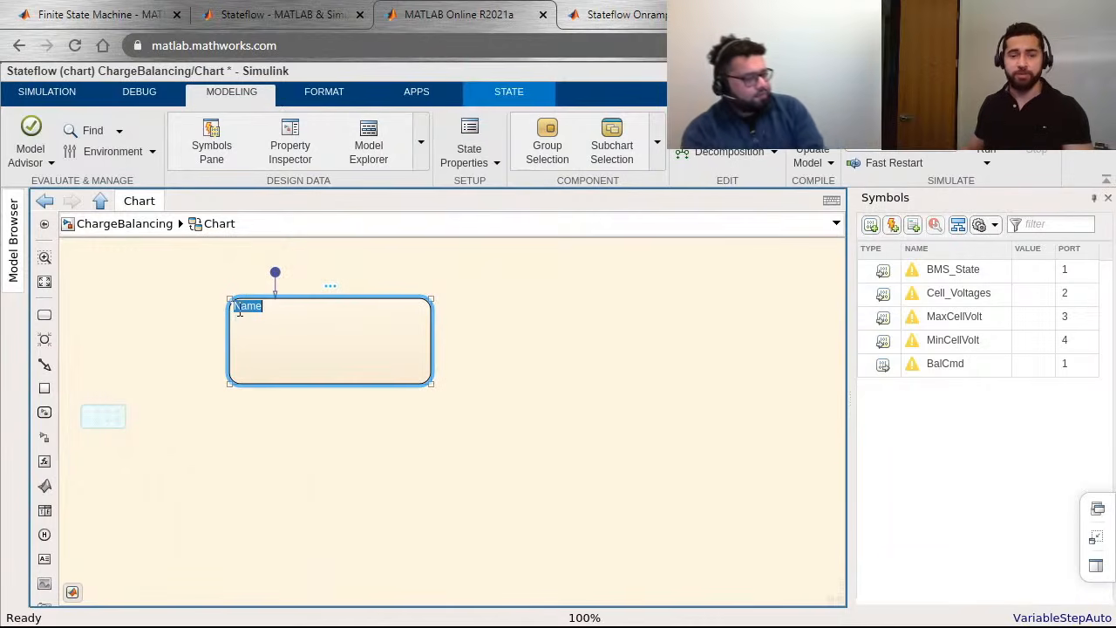
text(Bala)
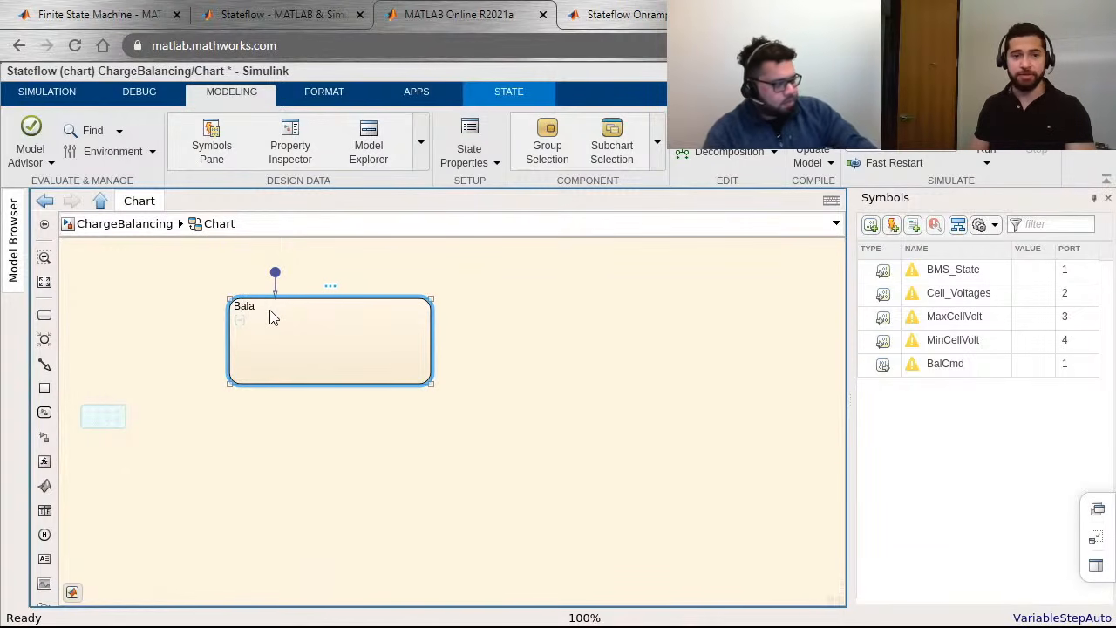
text(ncingOFF)
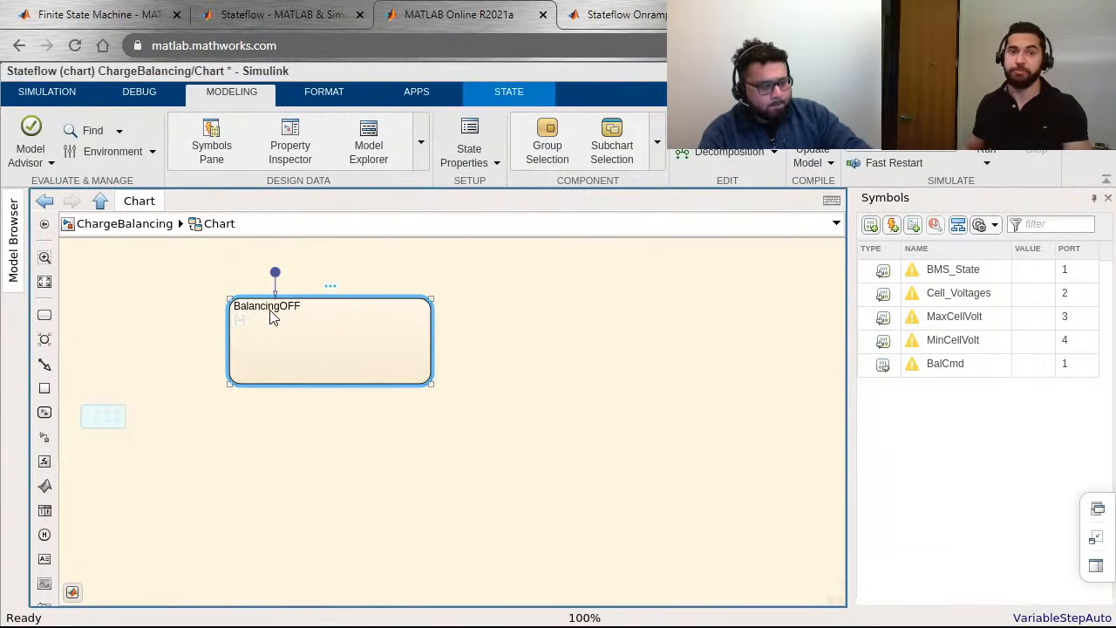
click(348, 410)
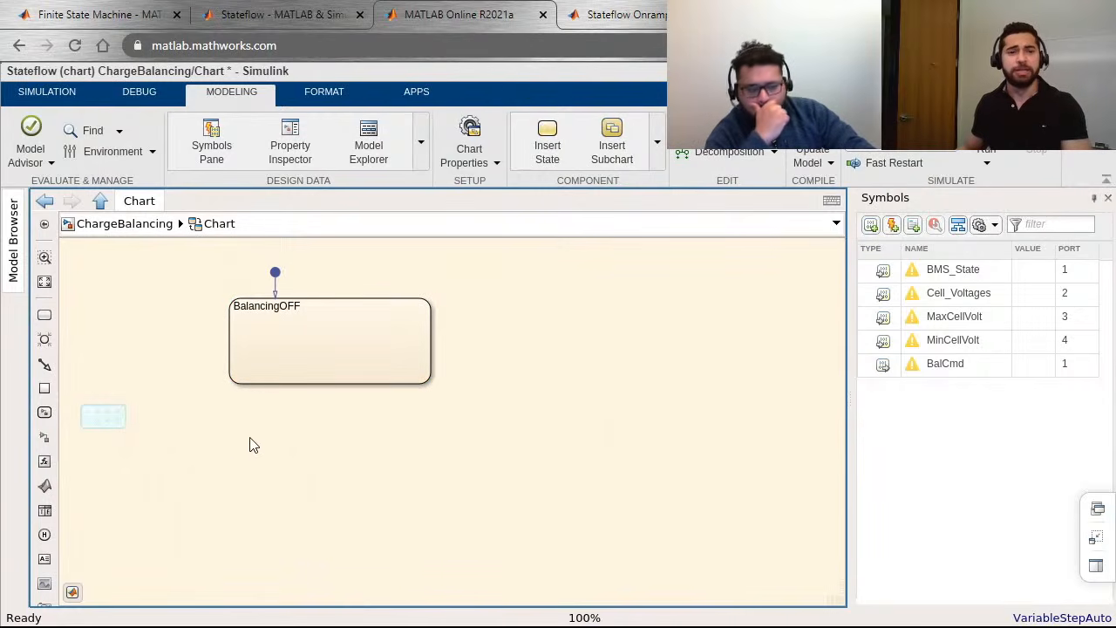
Step: Add a second state of the same size directly below BalancingOFF and name it BalancingON
drag(238, 436, 438, 527)
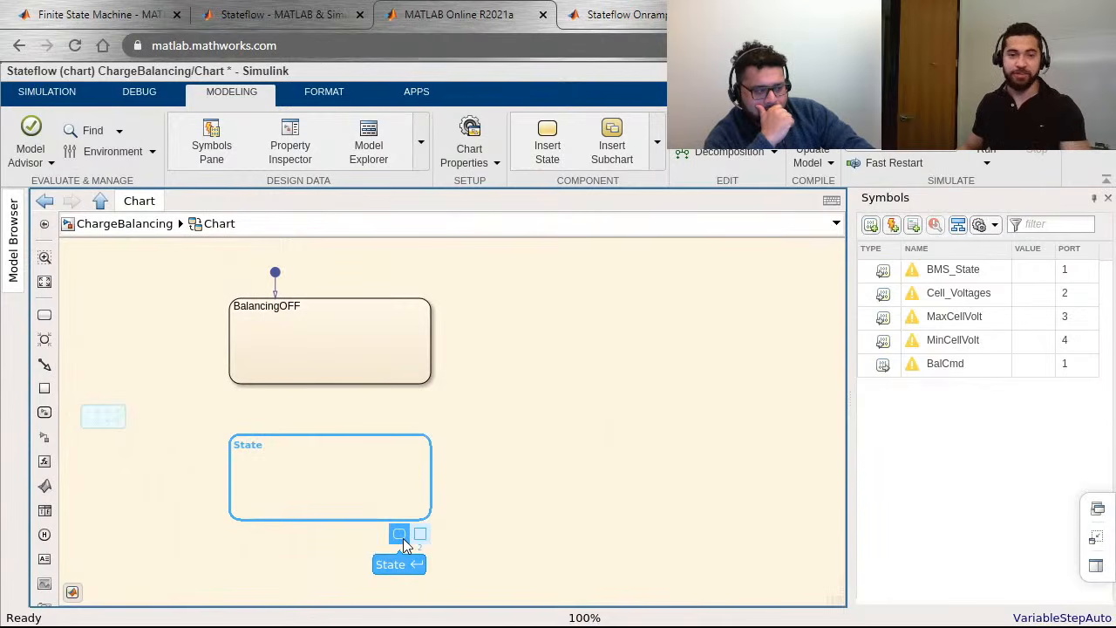
click(401, 539)
text(Ba)
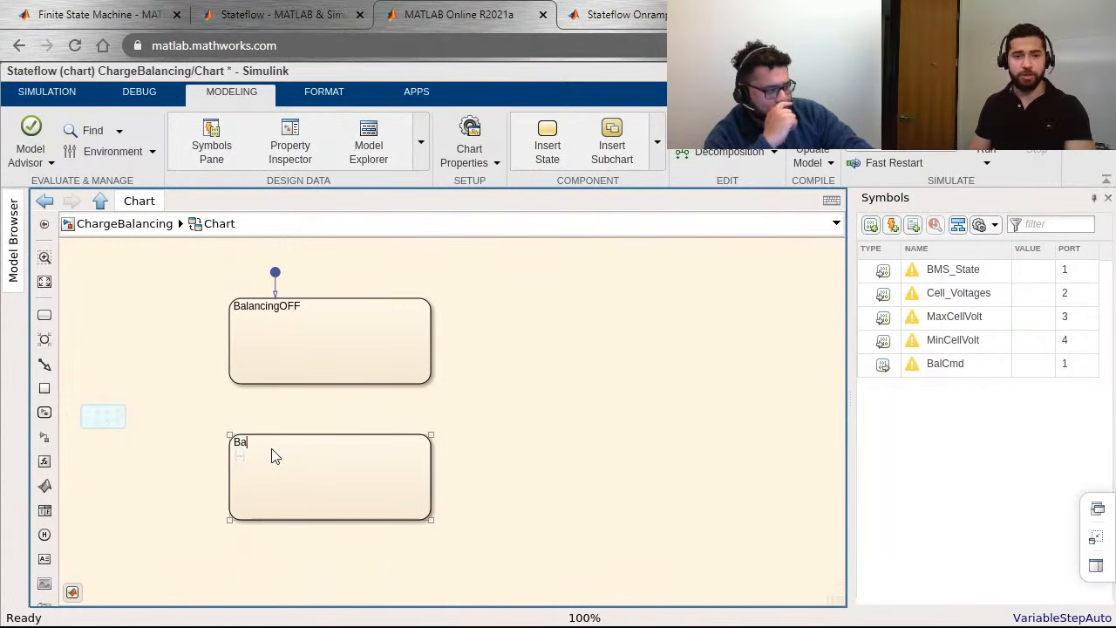
text(lancingON)
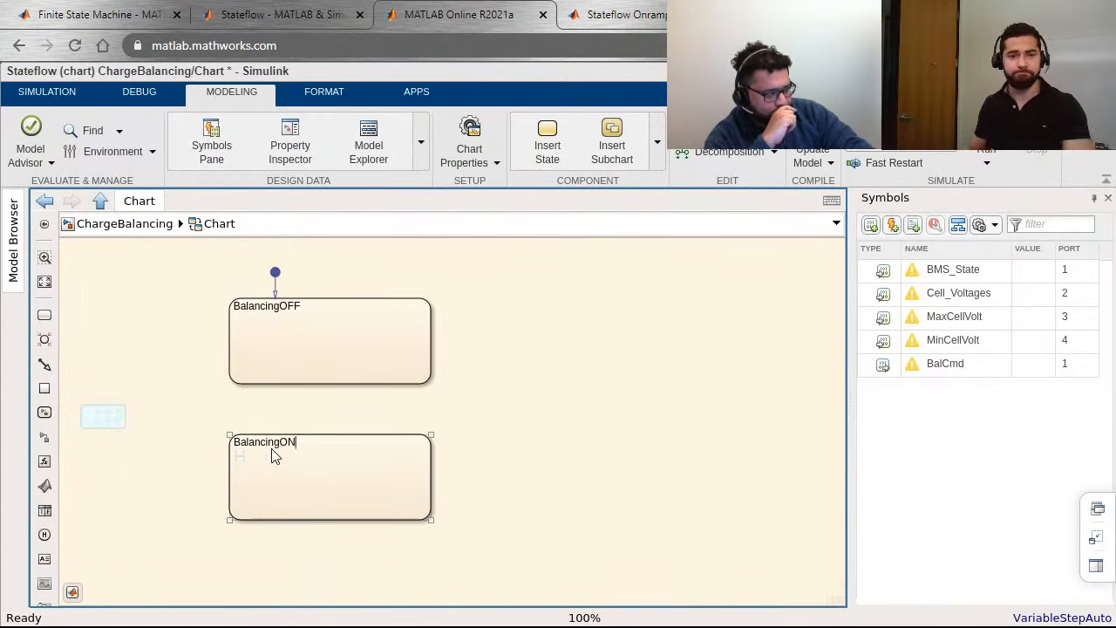
click(361, 378)
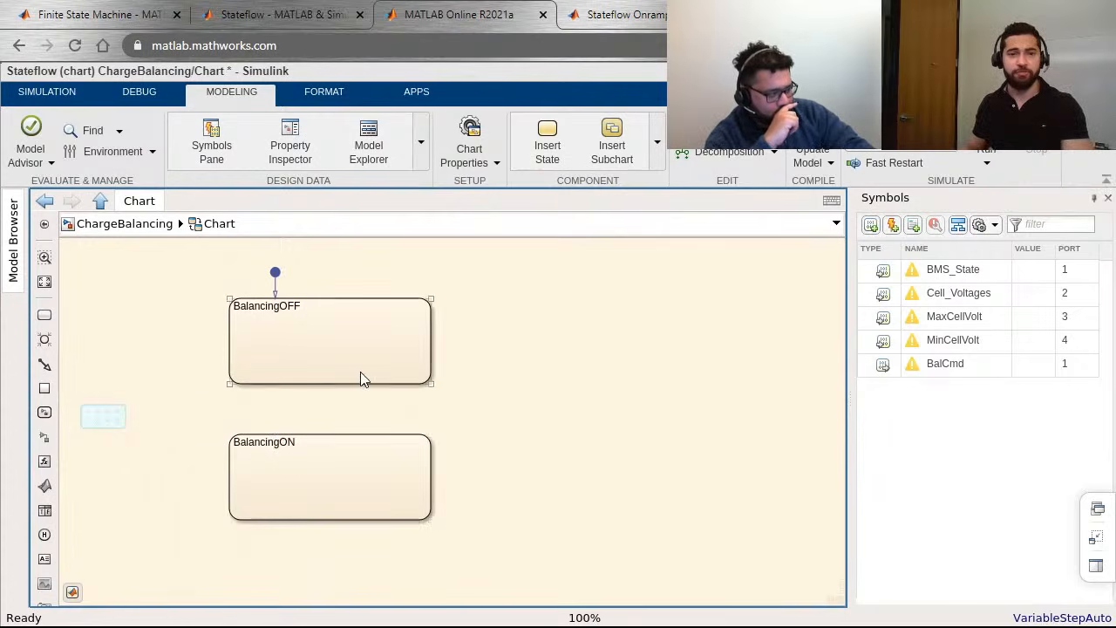
Step: Draw a straight transition from the lower edge of BalancingOFF down to BalancingON
scroll(361, 378, up, 1)
drag(378, 391, 494, 408)
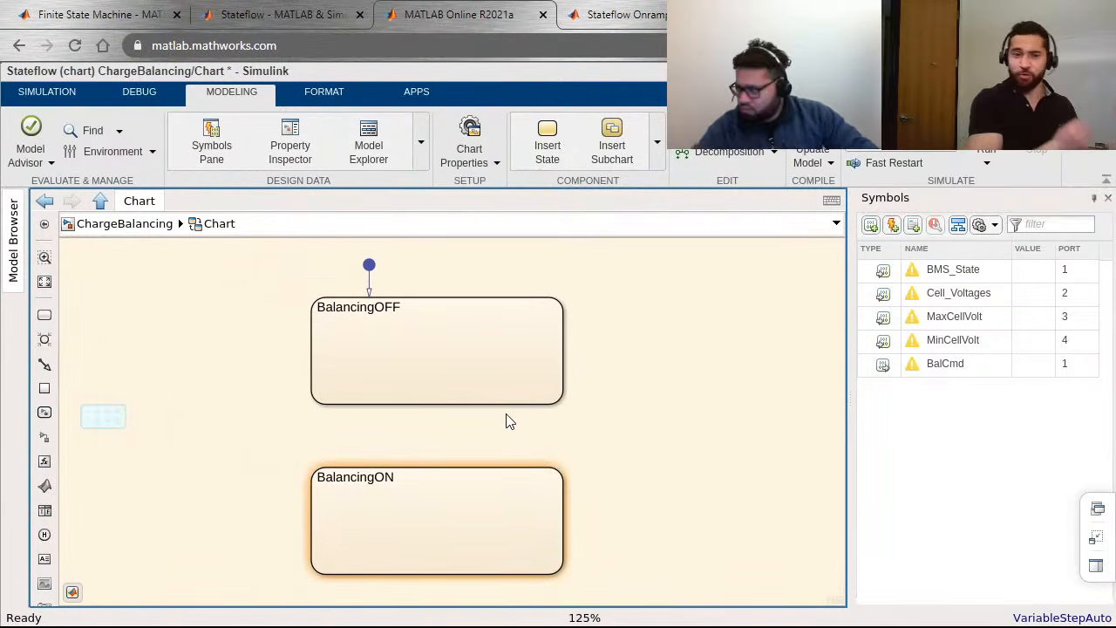
click(406, 399)
mouse_move(394, 410)
mouse_down()
mouse_move(390, 475)
mouse_move(398, 411)
mouse_up()
click(393, 403)
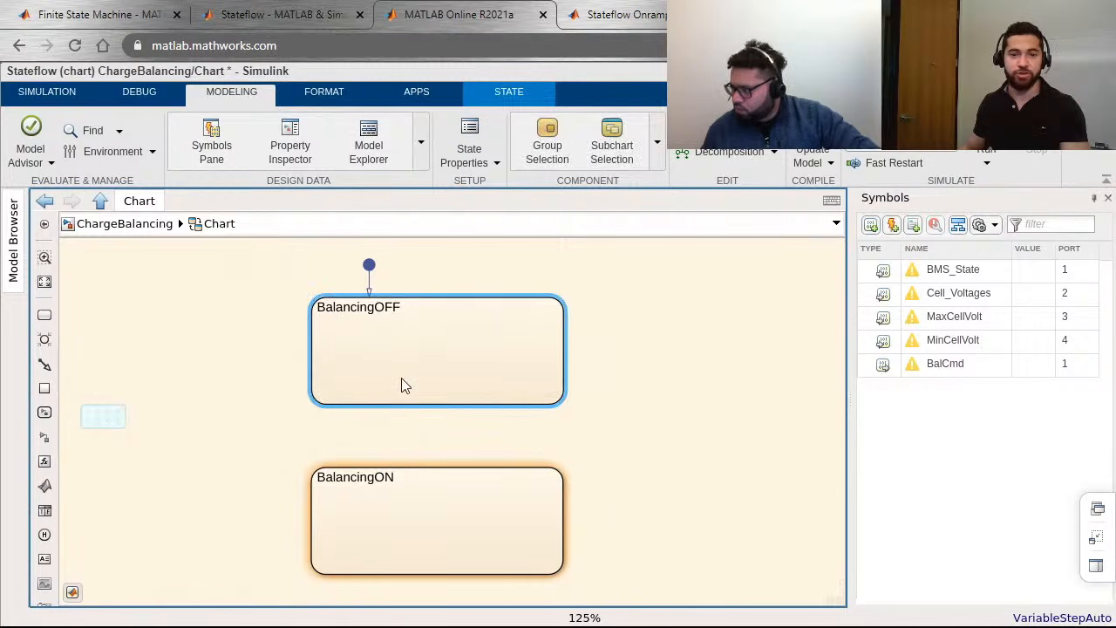
drag(390, 405, 382, 469)
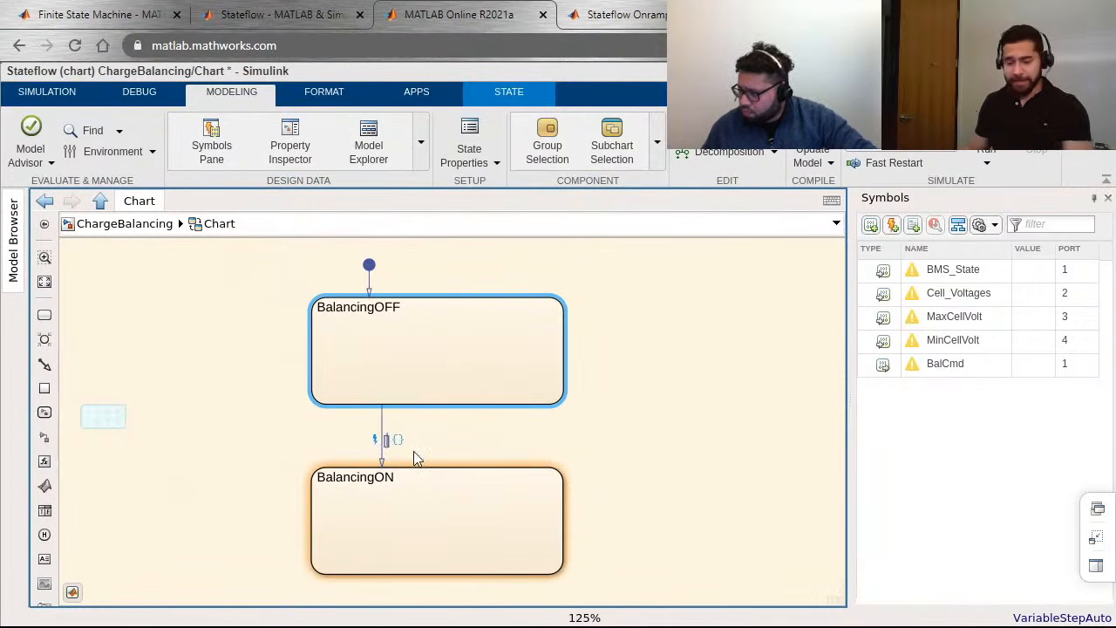
Step: Give the downward transition the condition [BMS_state == 1] and place its label on the outer side of the arrow
text([B<)
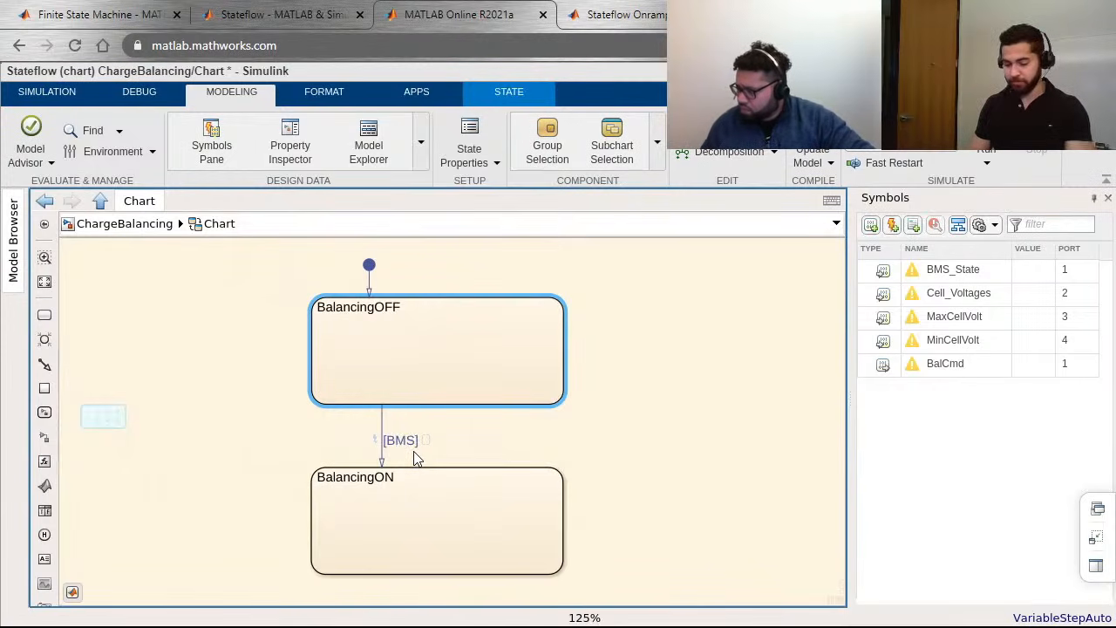
text(MS_state ==)
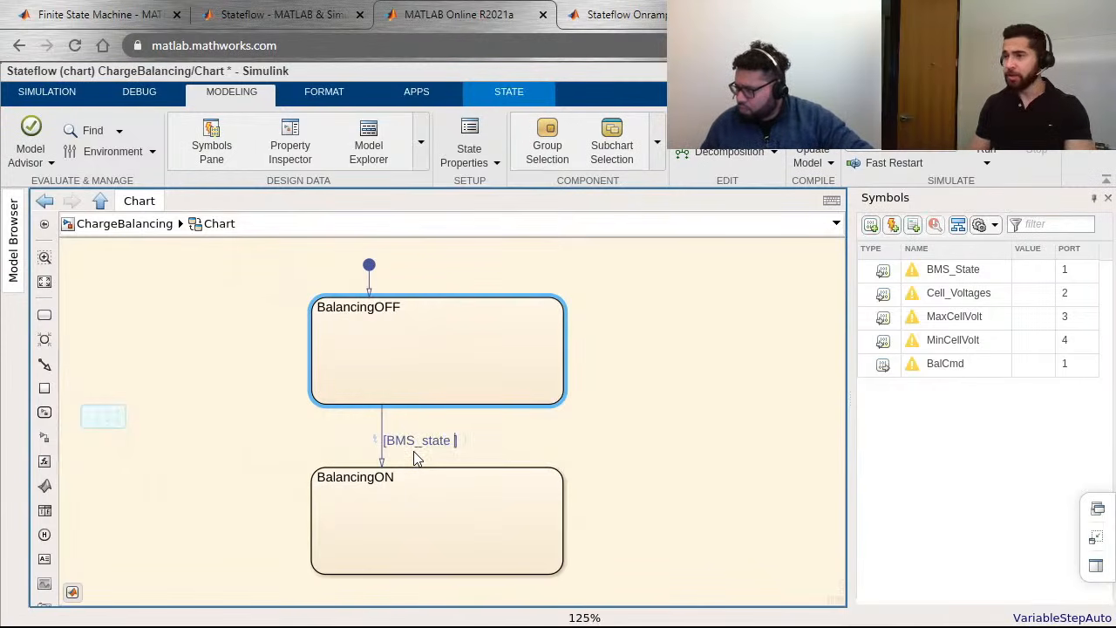
text( 1)
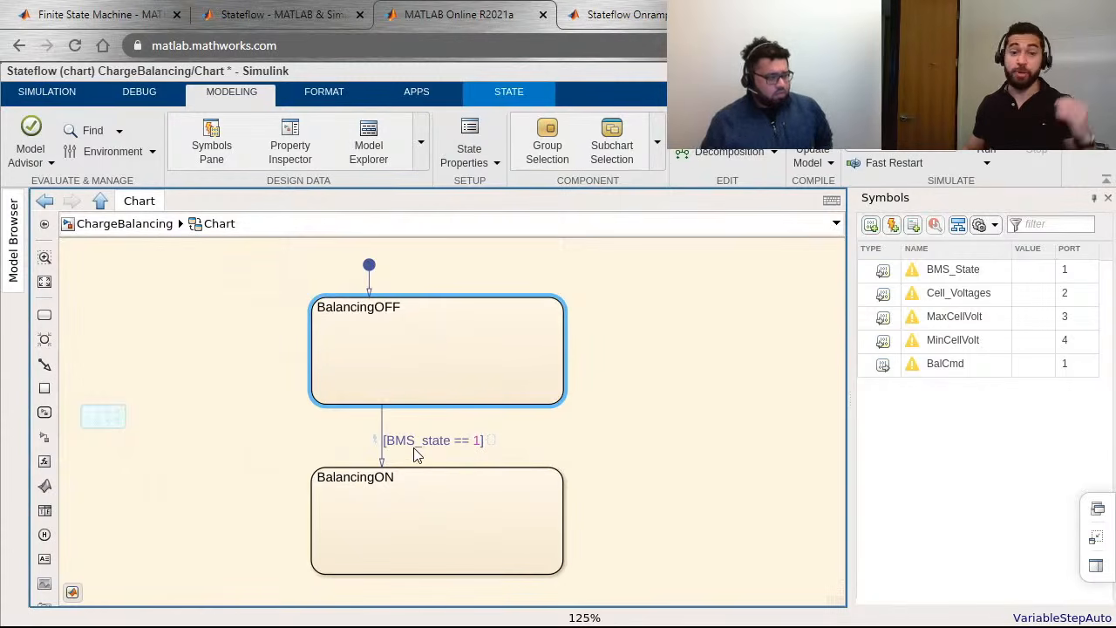
click(515, 448)
drag(425, 438, 294, 436)
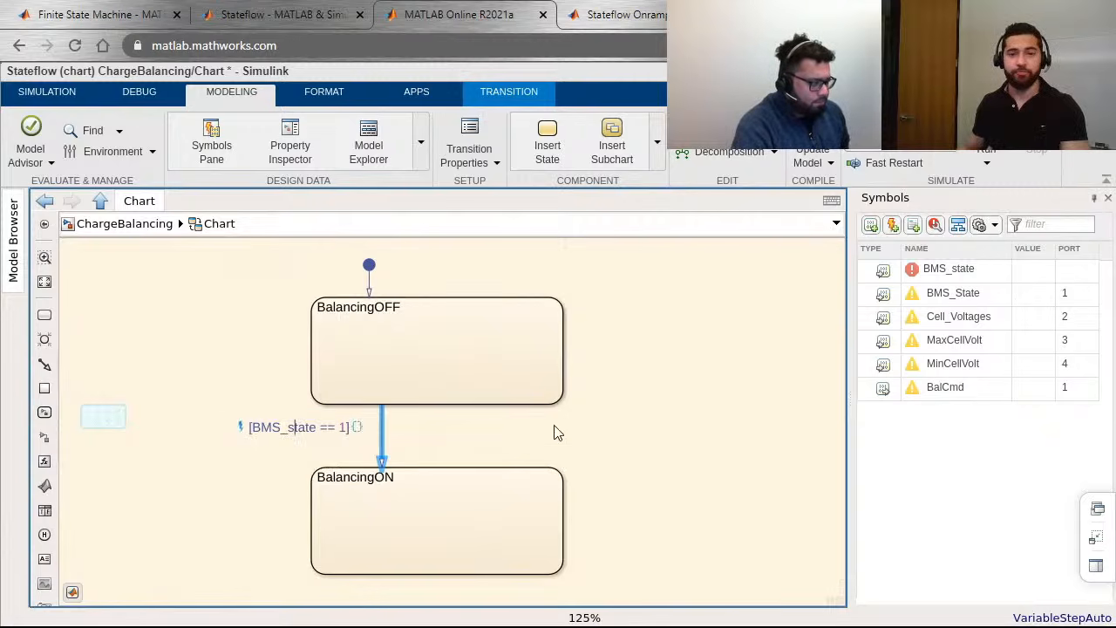
click(510, 453)
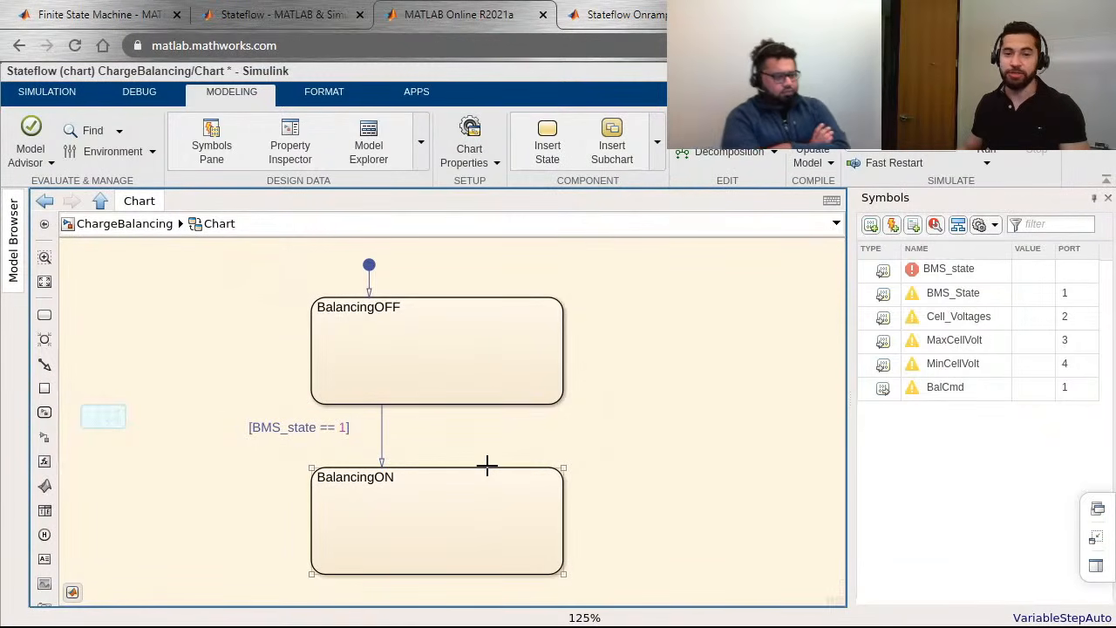
Step: Draw a return transition from BalancingON up to BalancingOFF with the condition [BMS_State == 0]
drag(488, 467, 490, 402)
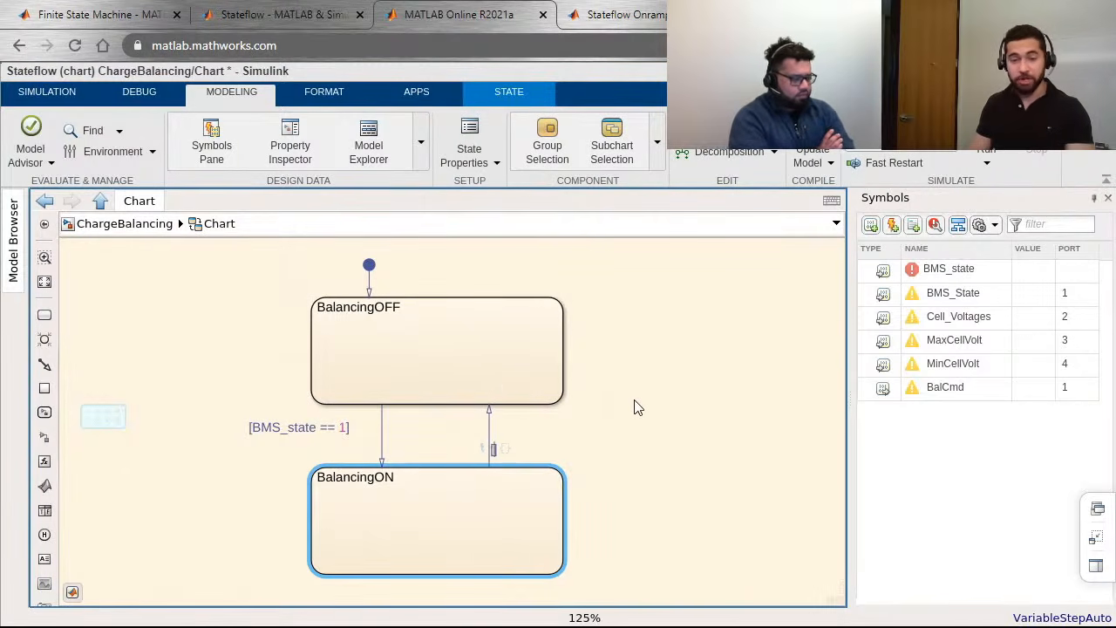
text(B<S)
key(BackSpace)
key(BackSpace)
text(MS)
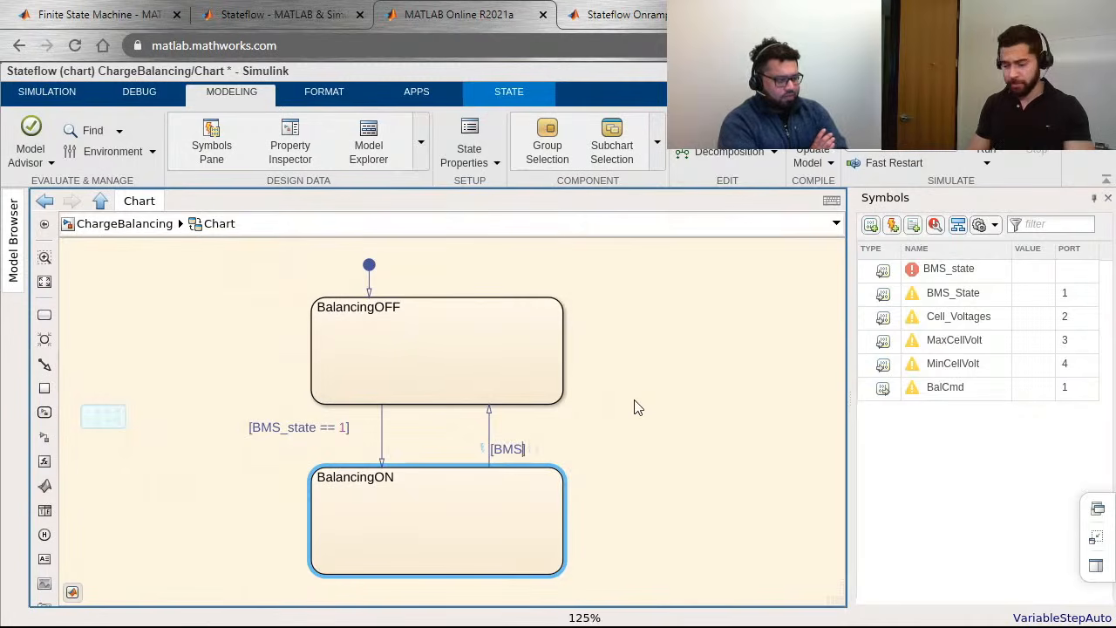
text(_Sta)
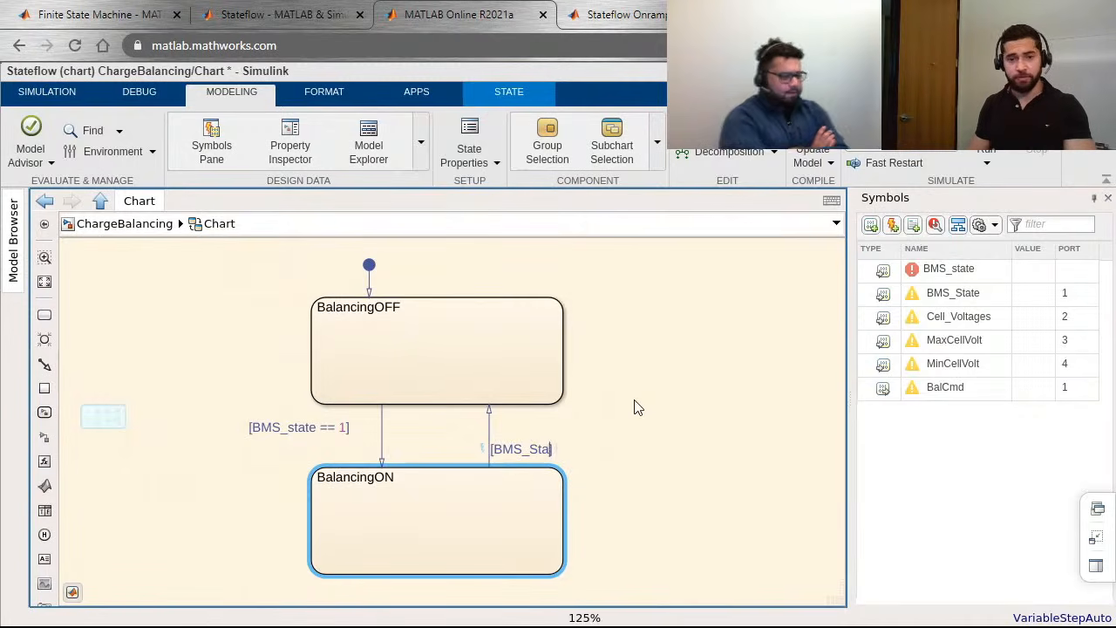
text(te =)
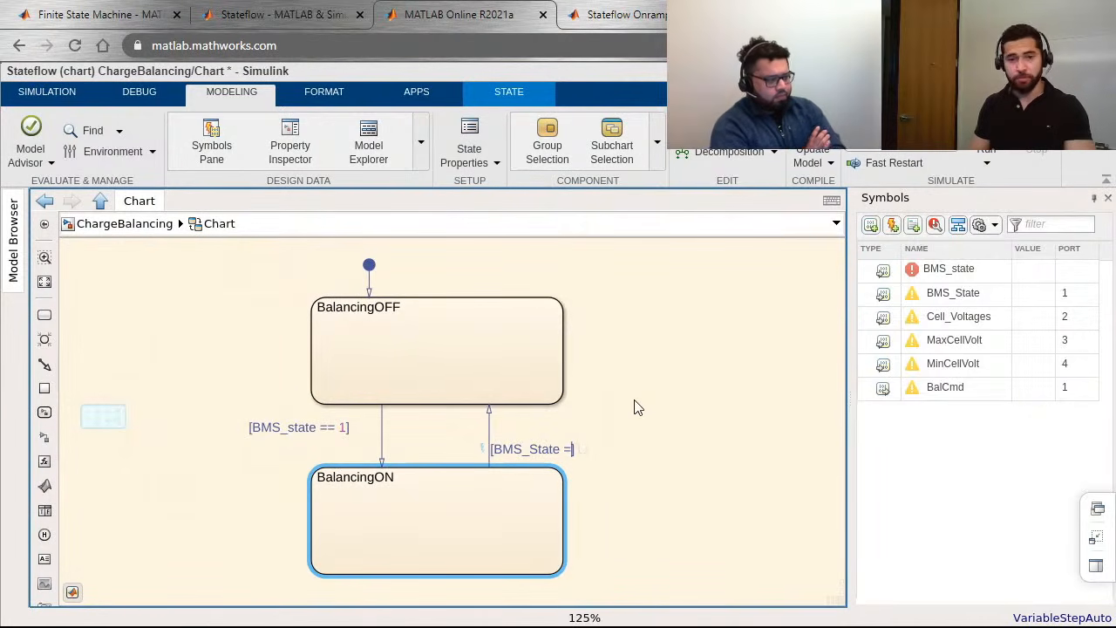
text(= 0)
click(358, 440)
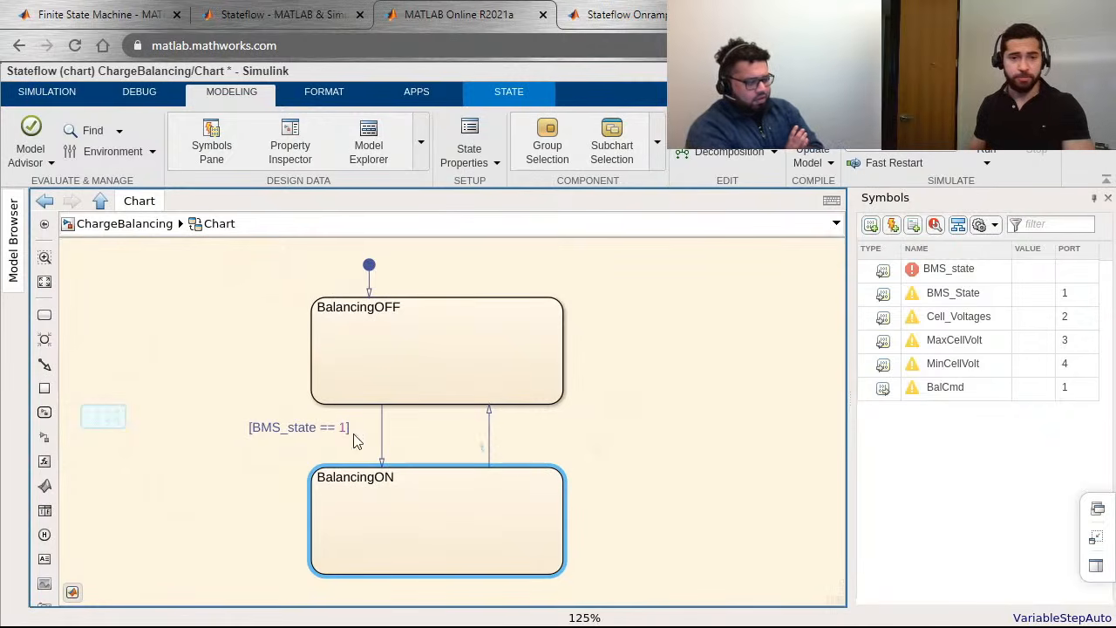
Step: Correct the downward transition's condition to [BMS_State == 1] and move the return transition's label clear of its arrow
click(294, 431)
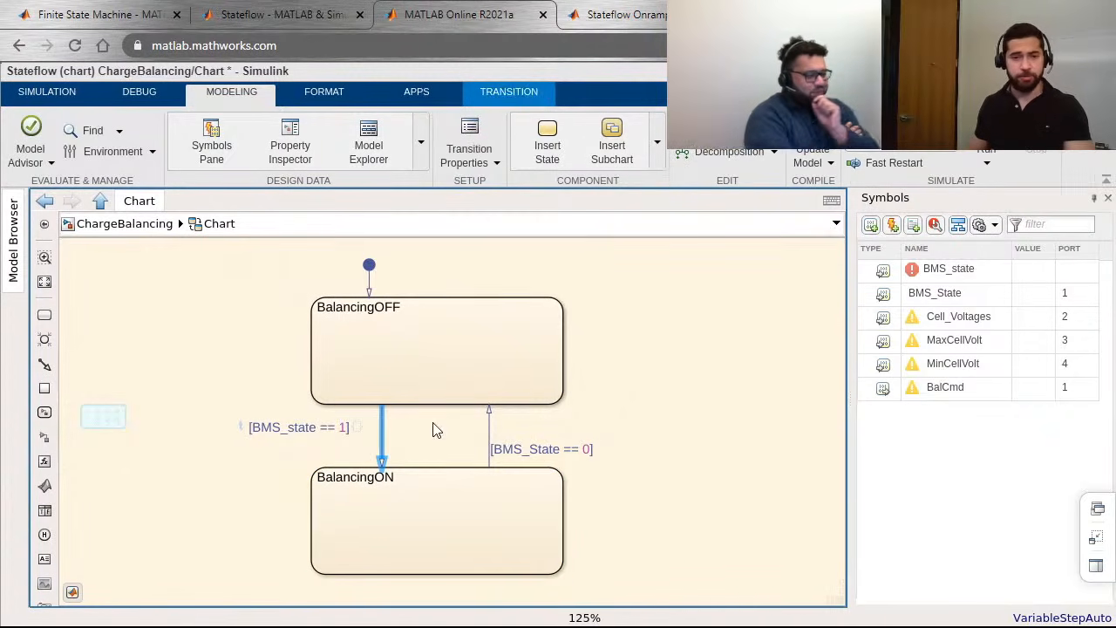
key(BackSpace)
text(S)
click(655, 392)
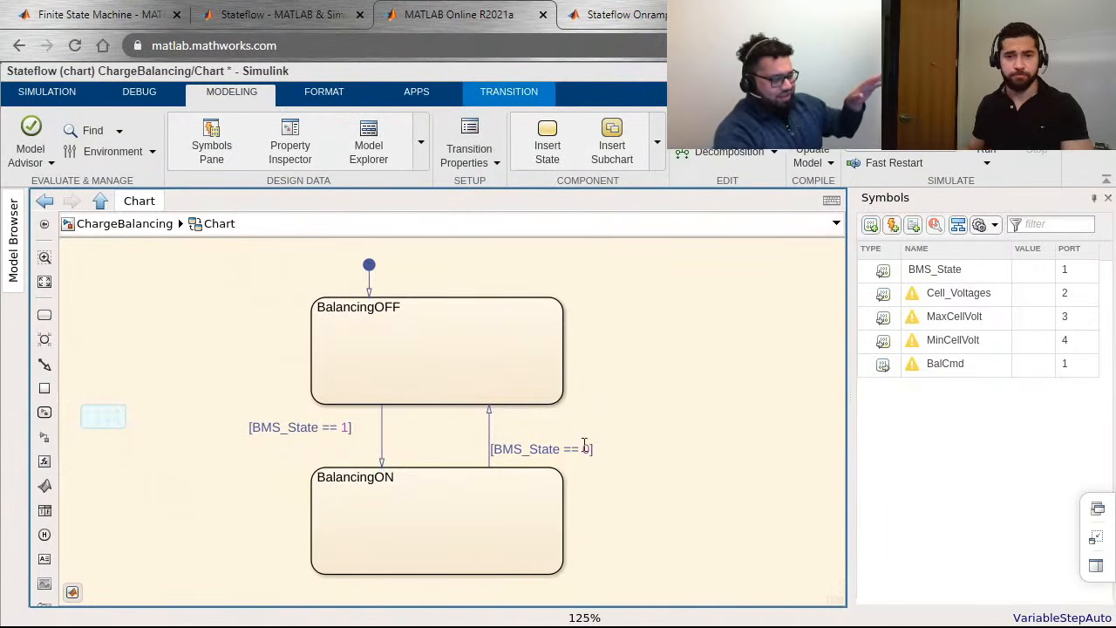
drag(588, 438, 609, 419)
click(690, 438)
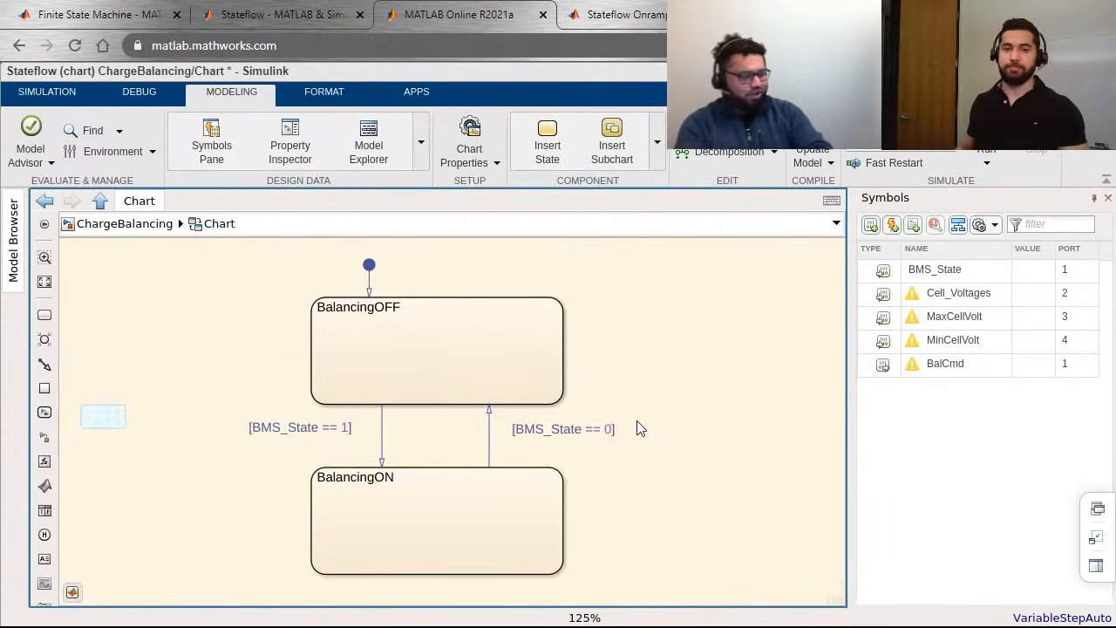
Step: Add the line "entry, during, exit" beneath the name in the BalancingOFF state
click(475, 392)
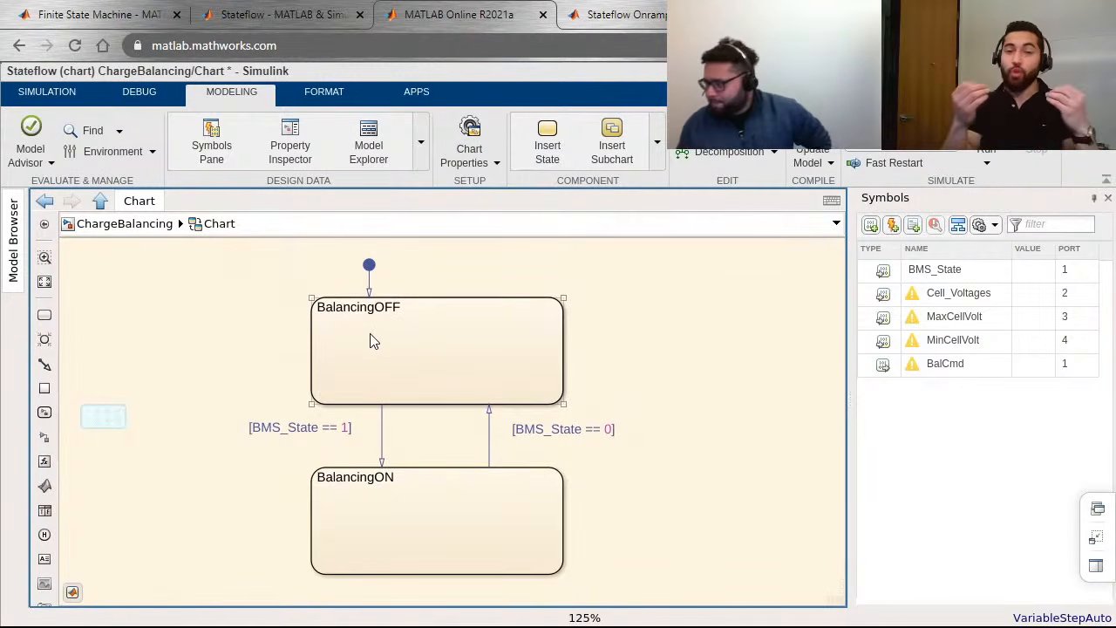
click(408, 304)
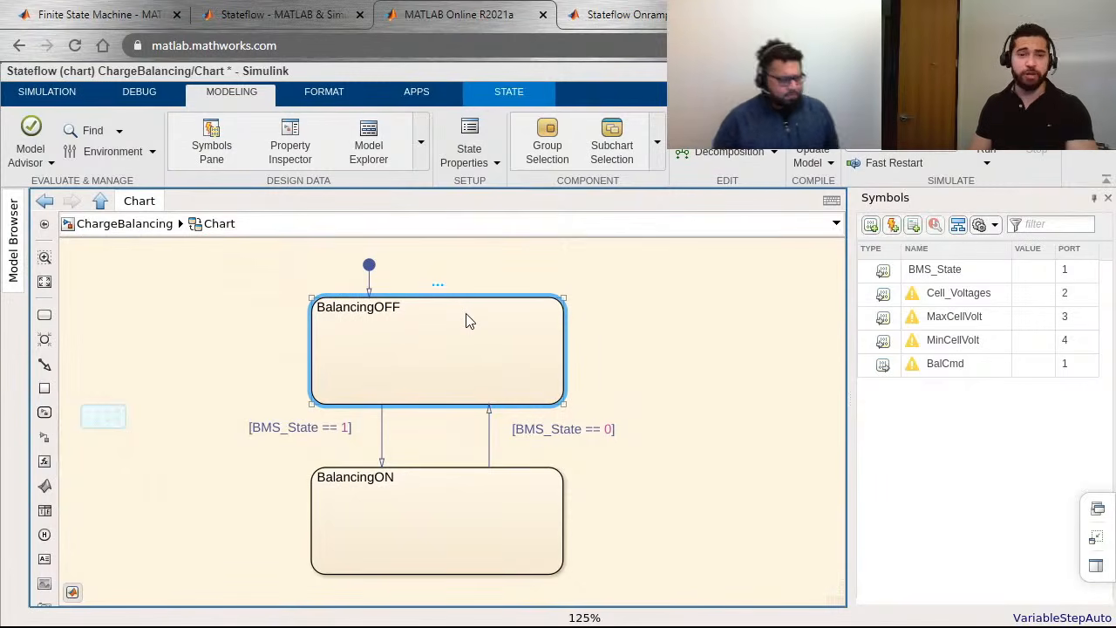
text(entry, d)
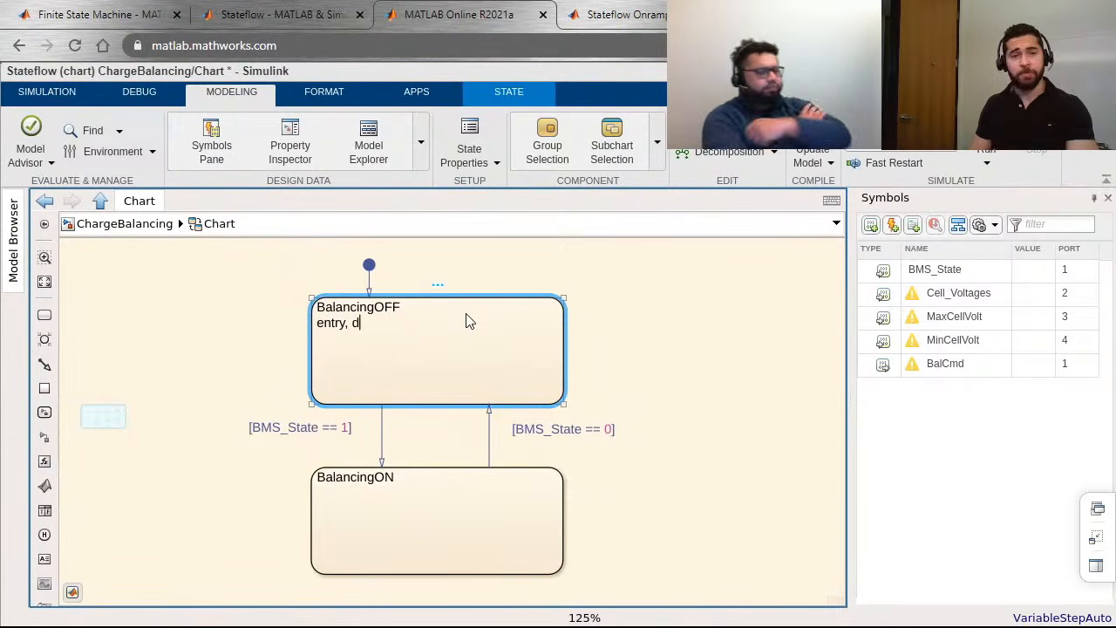
text(uring, exist)
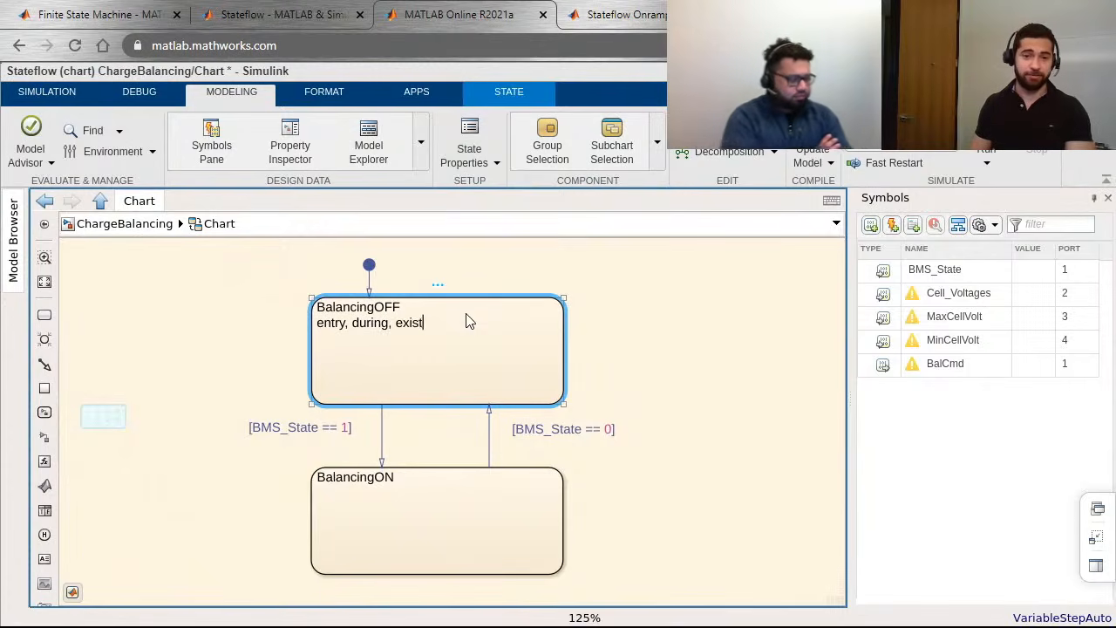
key(BackSpace)
key(BackSpace)
text(t)
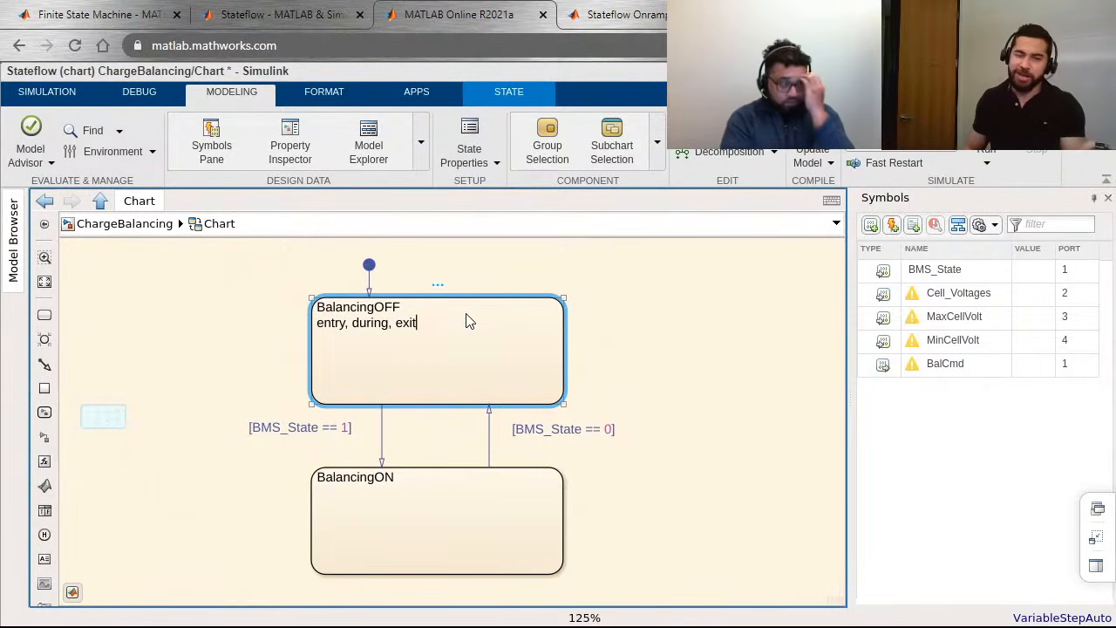
Step: Remove exit from the BalancingOFF action line so that it reads "entry, during"
key(ctrl+shift+Right)
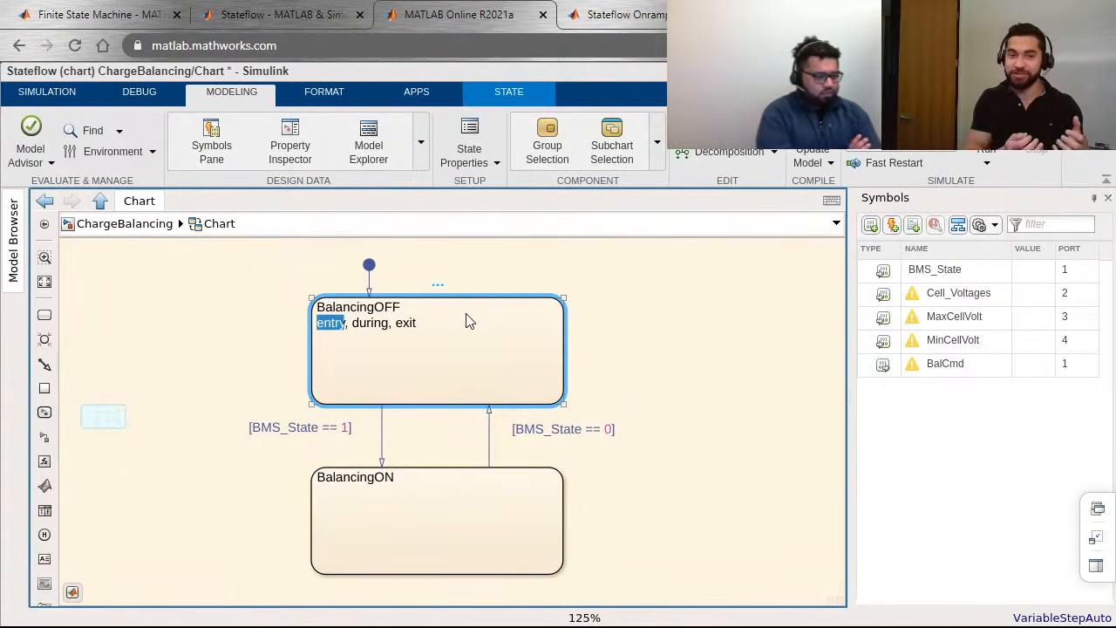
key(Right)
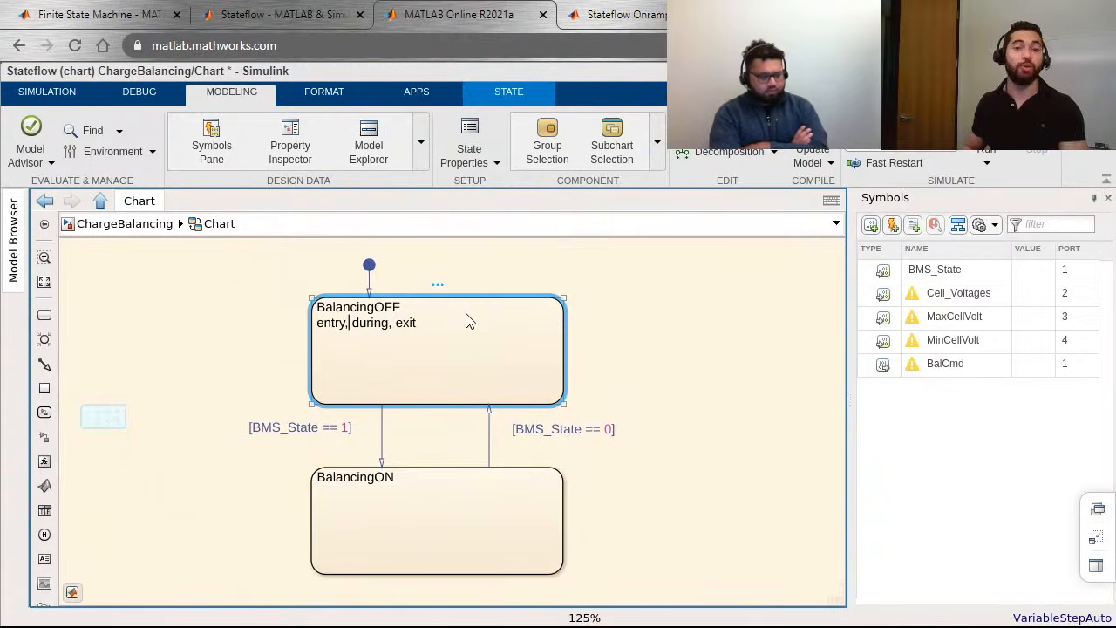
key(ctrl+shift+Right)
key(Right)
key(ctrl+shift+Right)
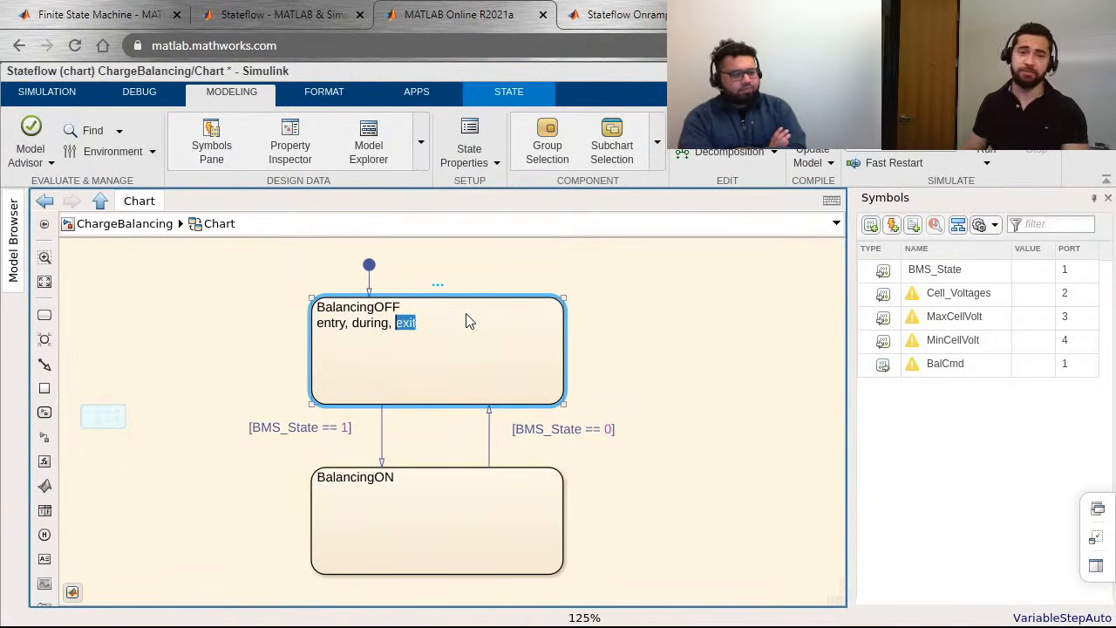
key(BackSpace)
key(BackSpace)
key(BackSpace)
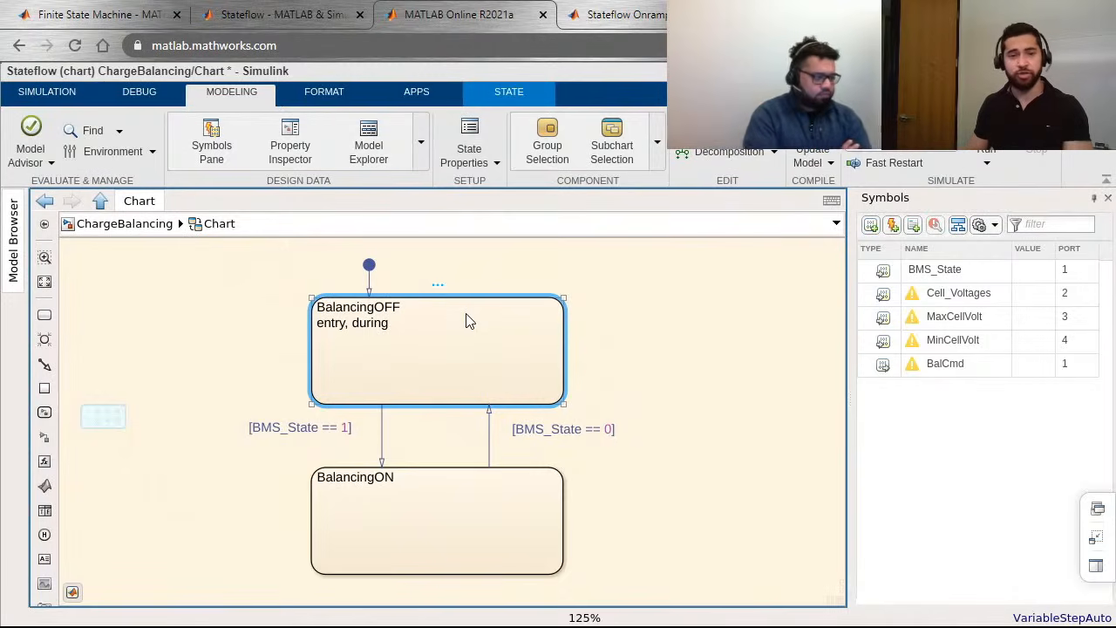
Step: End the BalancingOFF action line with a colon and add the statement "BalCmd(:,:) = false;" beneath it
text(:)
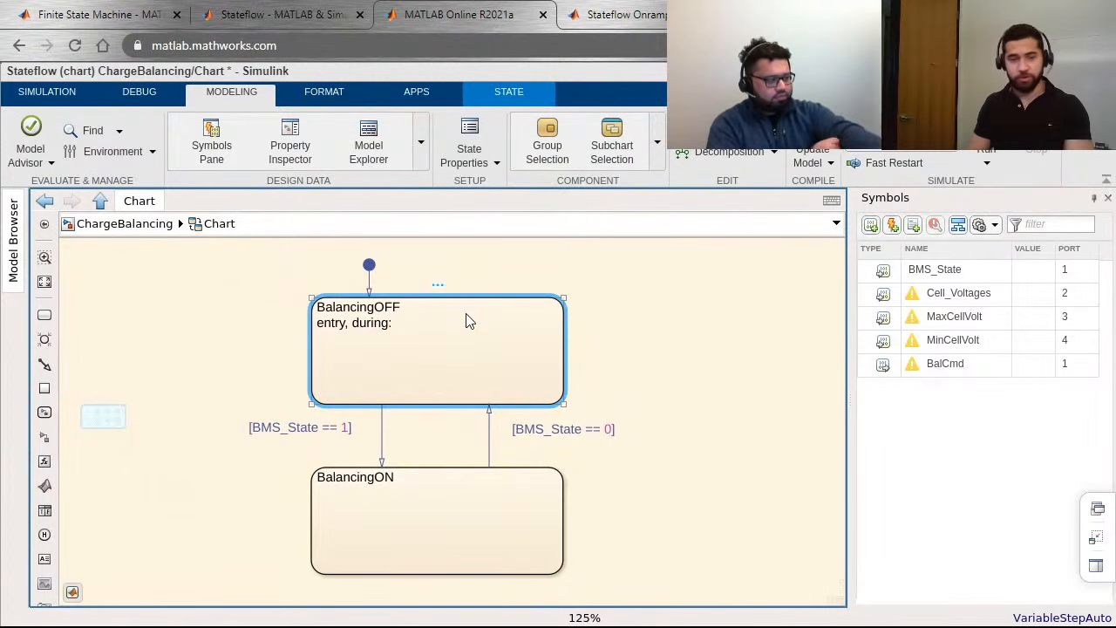
key(Return)
text(BalCmd(:,)
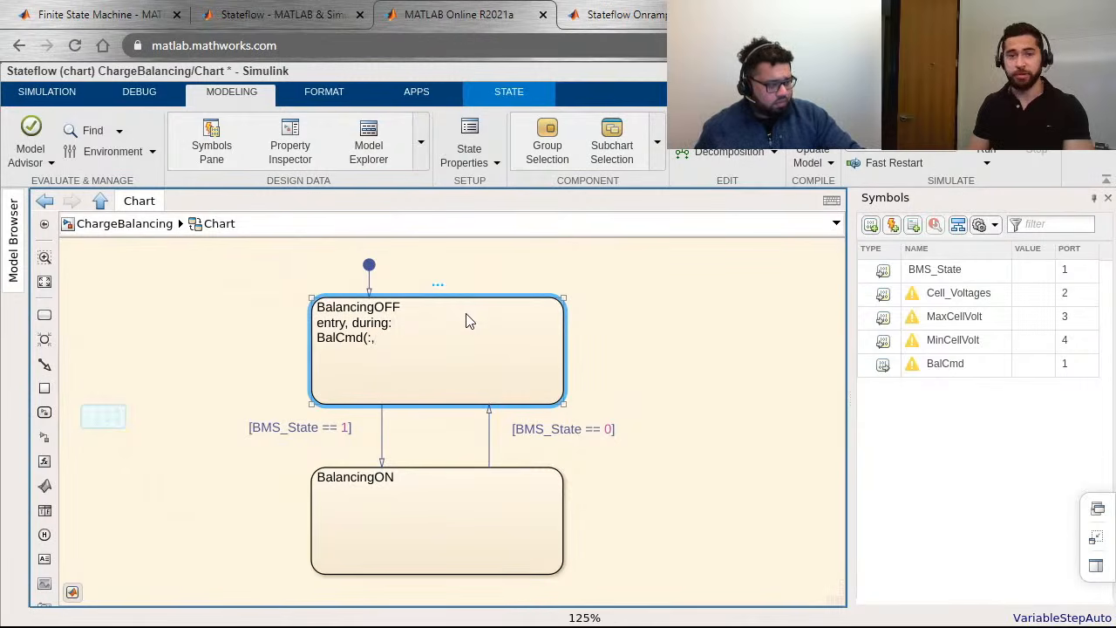
text(:) )
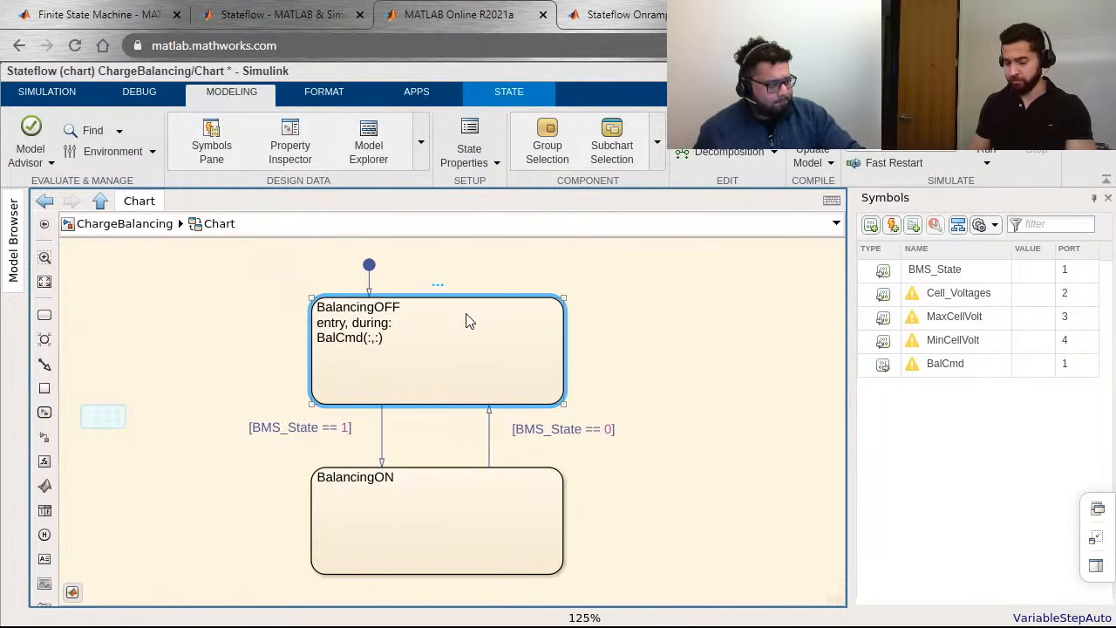
text(= false;)
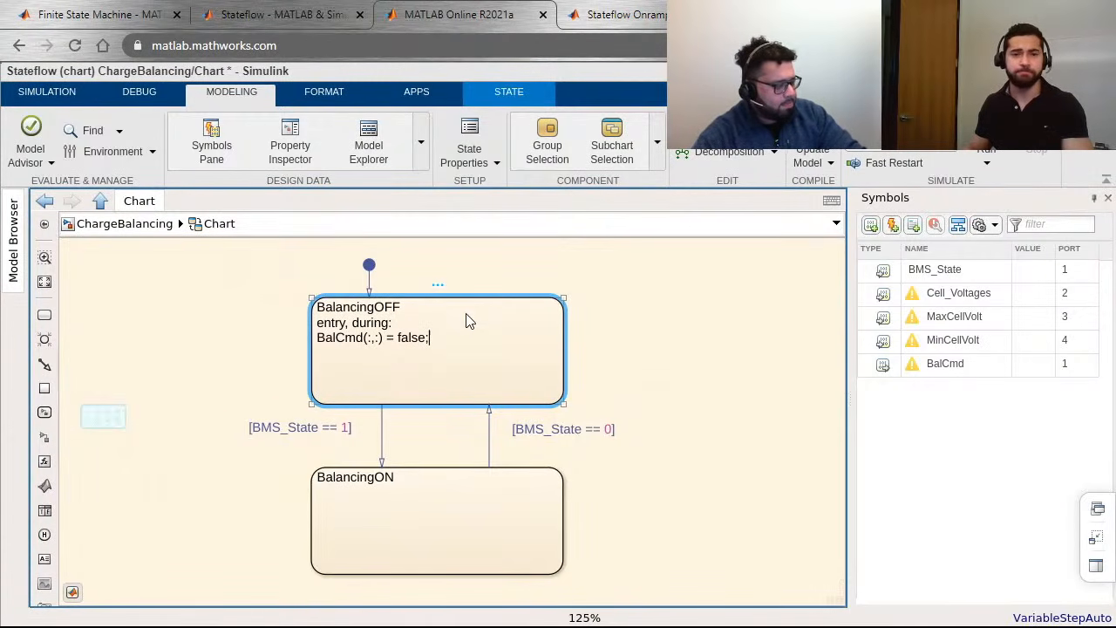
Step: Add the abbreviated action line "en, du:" beneath the name in the BalancingON state
click(406, 528)
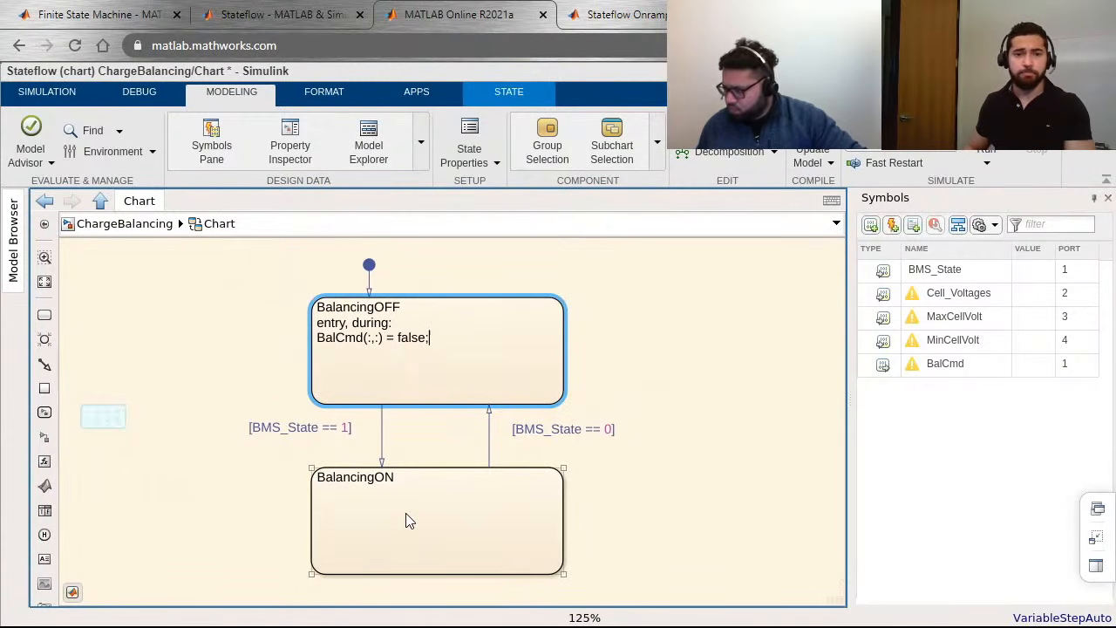
key(shift+Home)
key(ctrl+c)
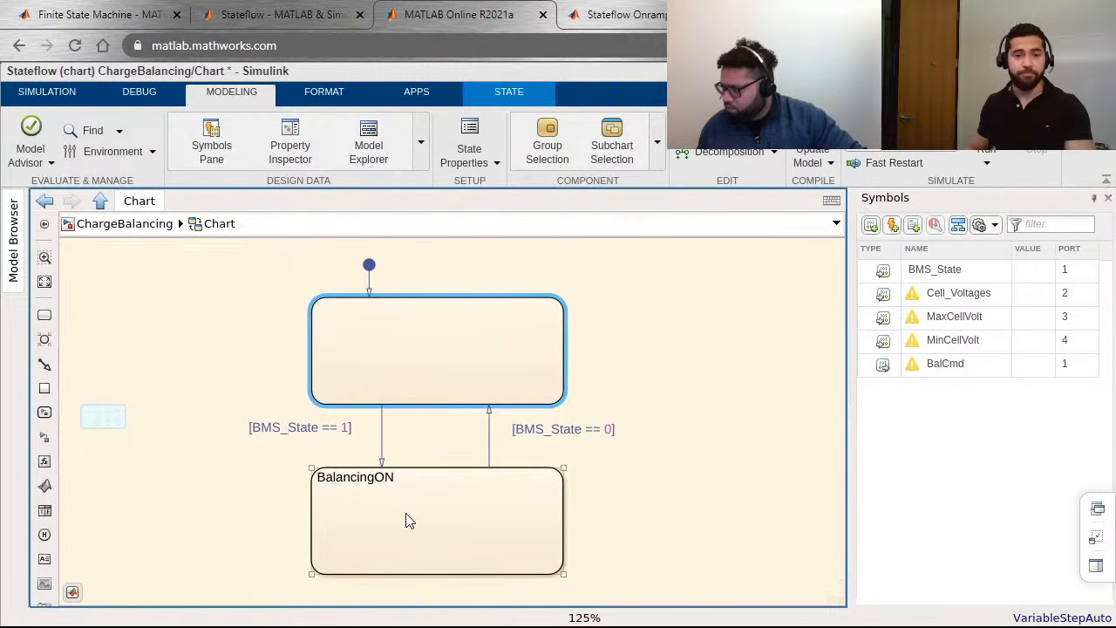
click(395, 484)
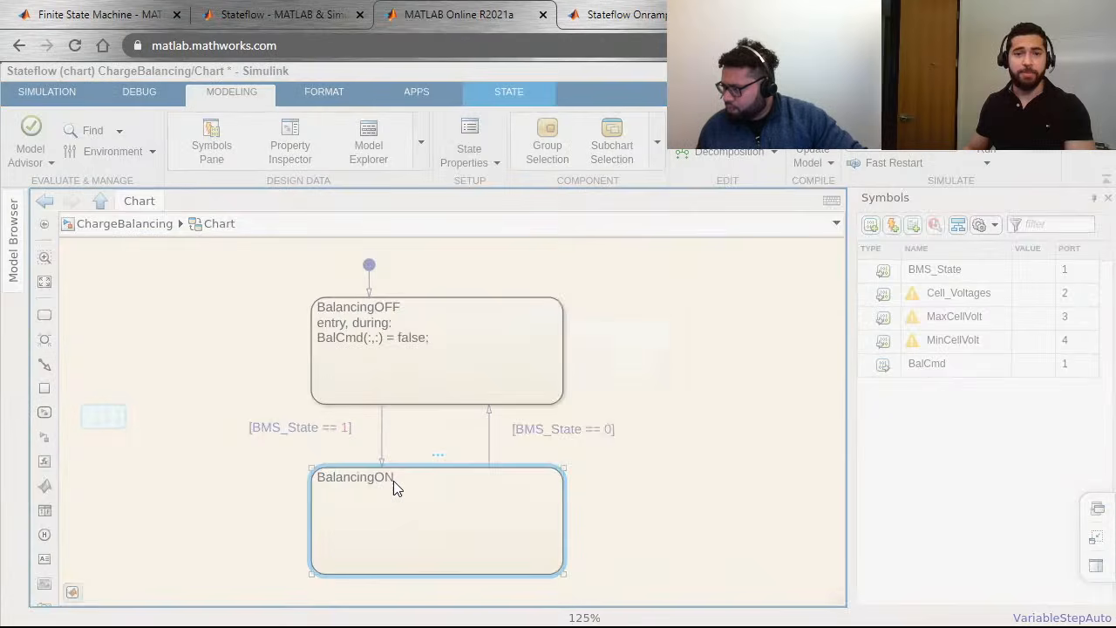
click(691, 416)
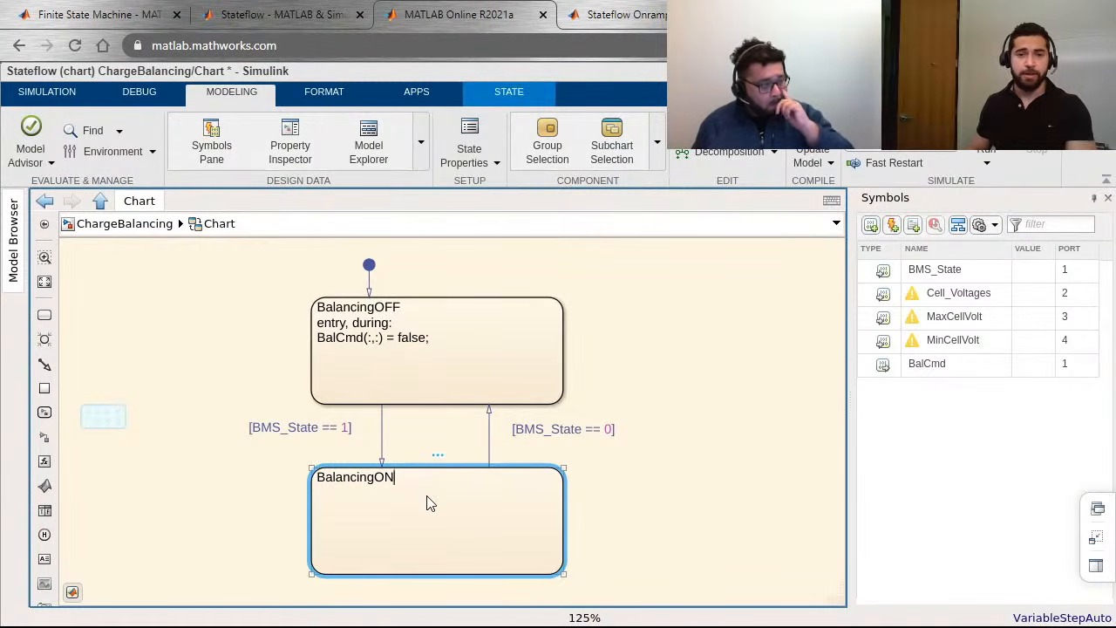
key(Return)
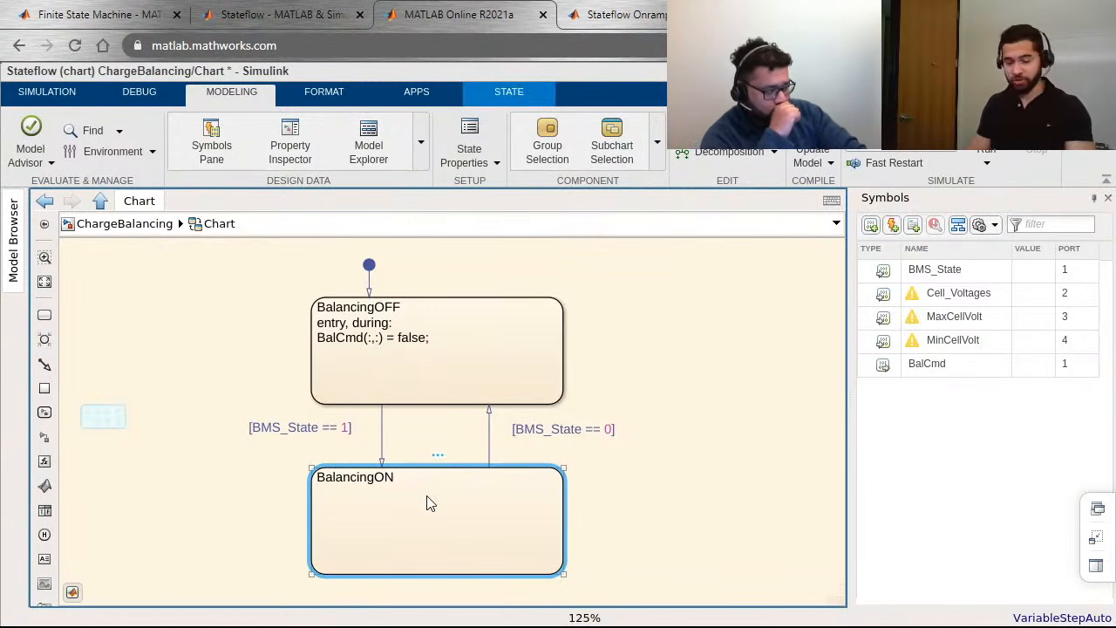
text(en)
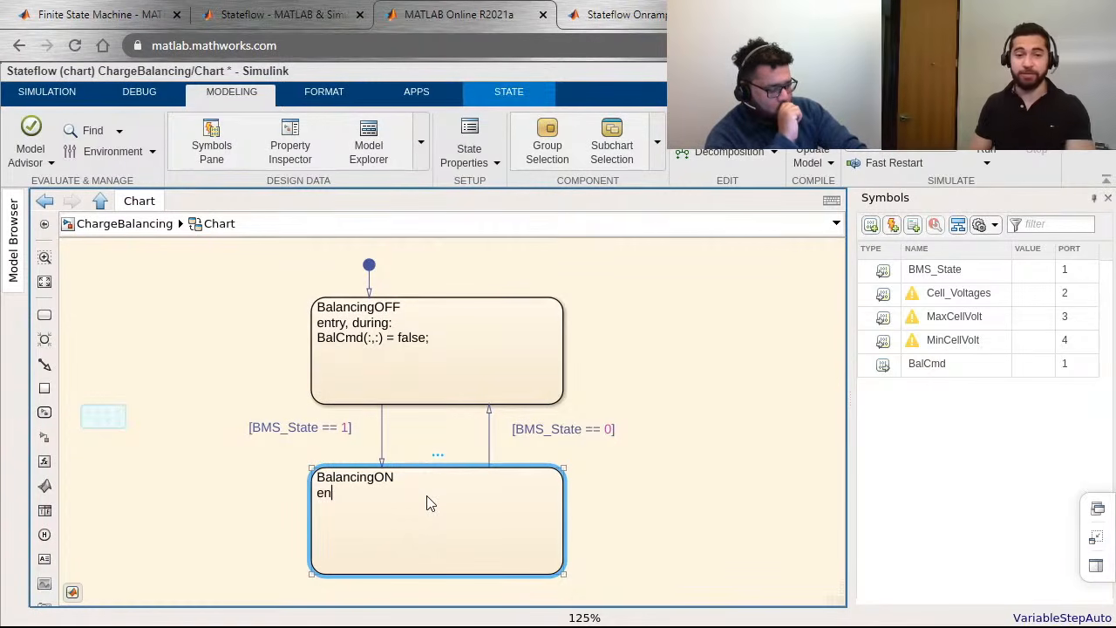
text(,)
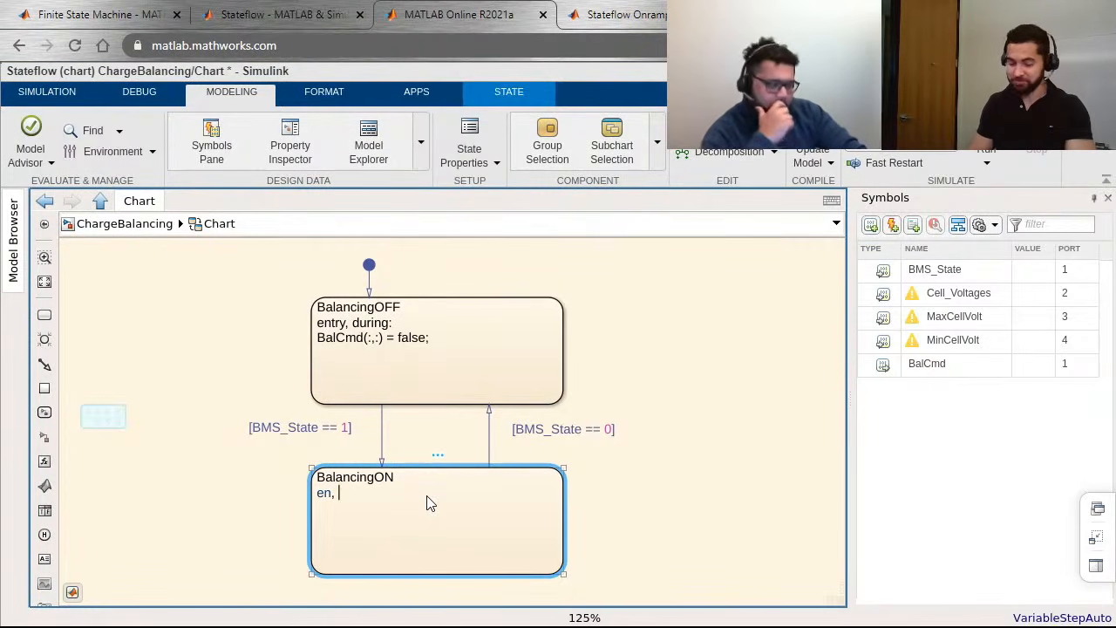
text( du:)
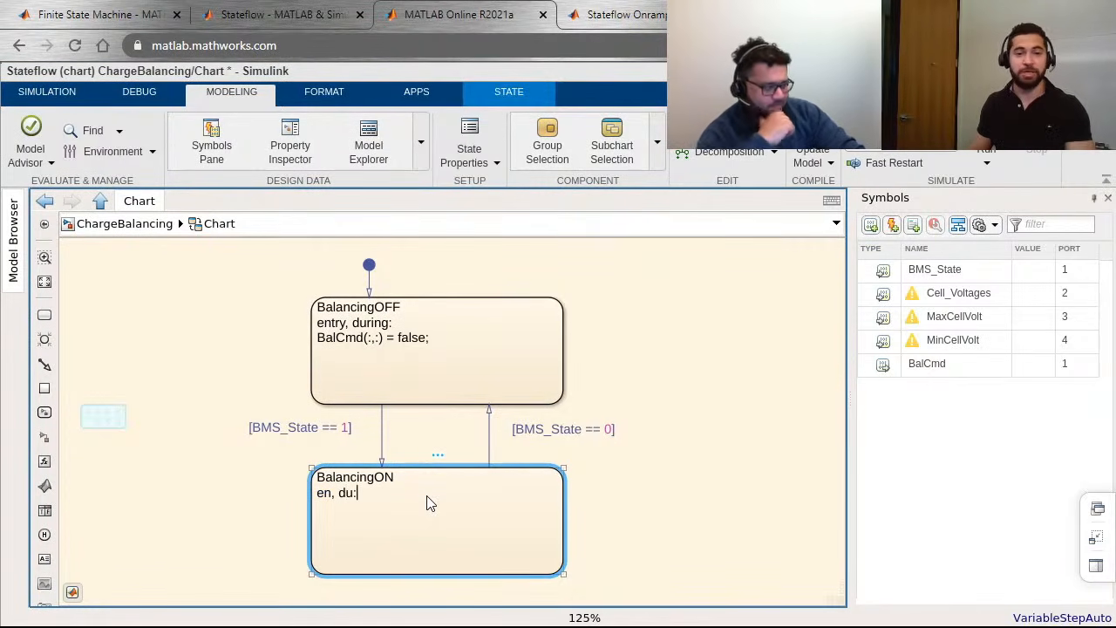
Step: Add the BalCmd assignment beneath the BalancingON action line, without the (:,:) index, so that it reads "BalCmd = true"
key(Return)
key(ctrl+v)
key(shift+Left)
key(shift+Left)
key(shift+Left)
key(shift+Left)
key(shift+Left)
key(shift+Left)
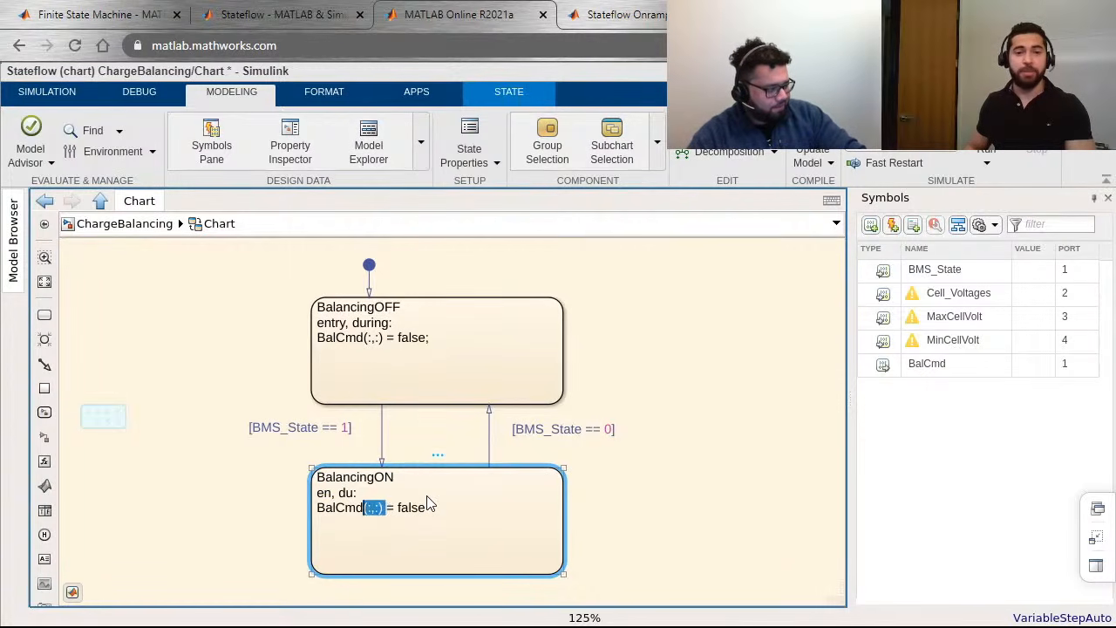
key(BackSpace)
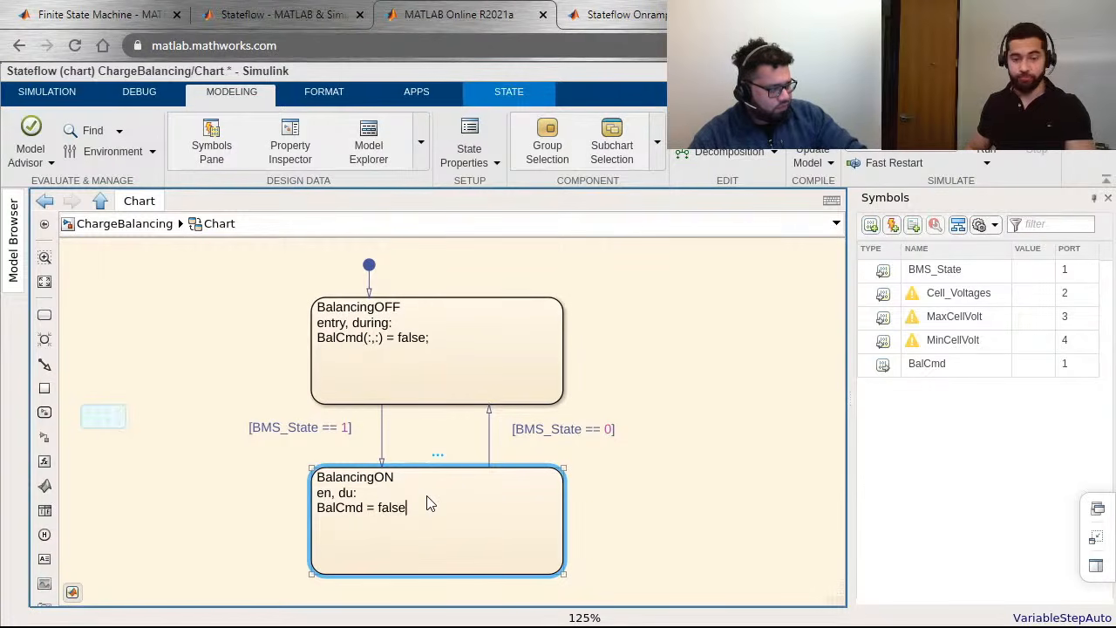
key(ctrl+shift+Left)
text(true)
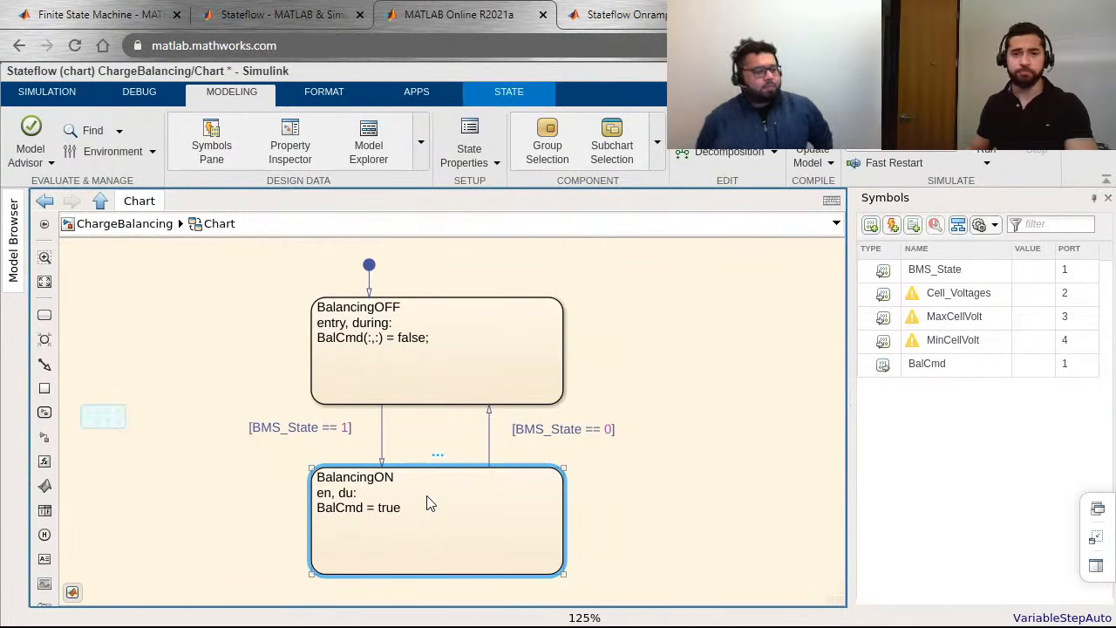
click(610, 496)
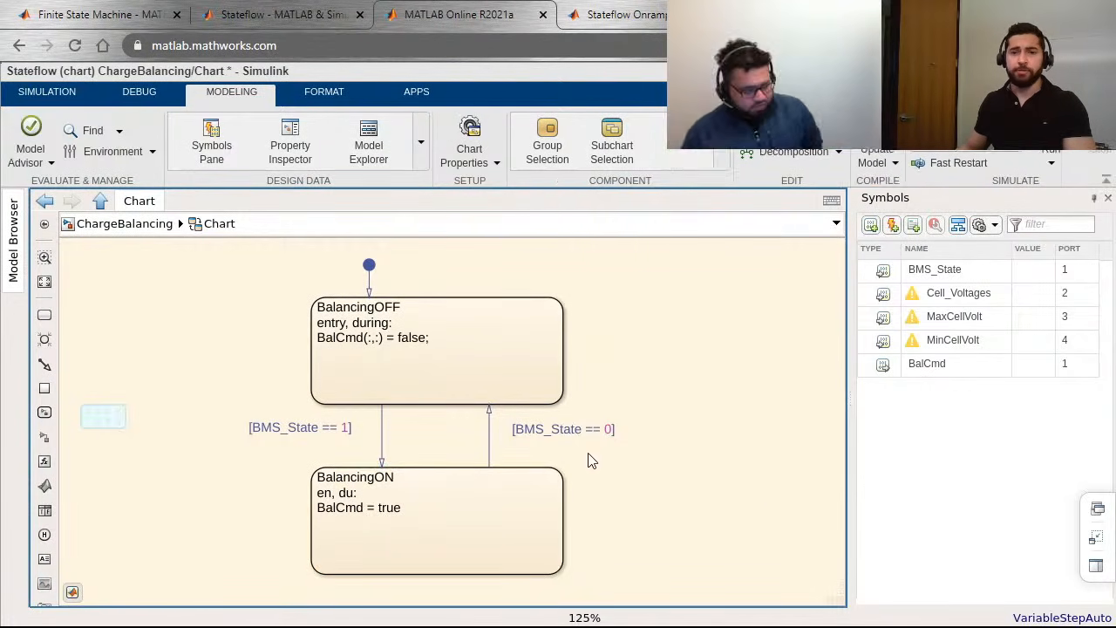
Step: Expand the collapsed panel holding the On/Off switch and the V1 to V6 knobs beside the states
drag(562, 377, 678, 369)
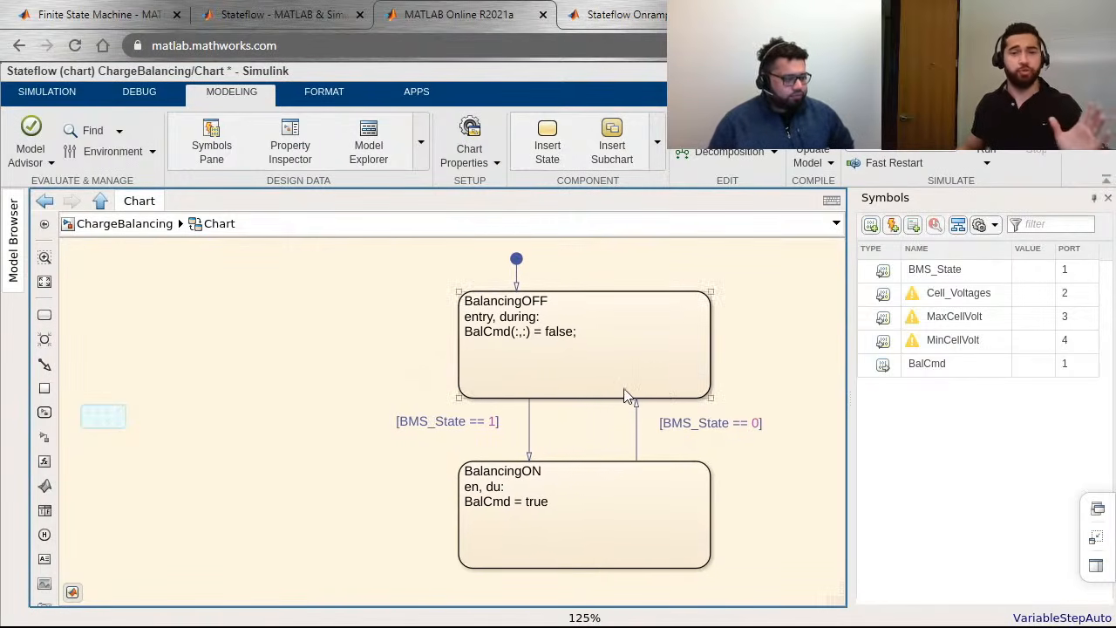
click(108, 417)
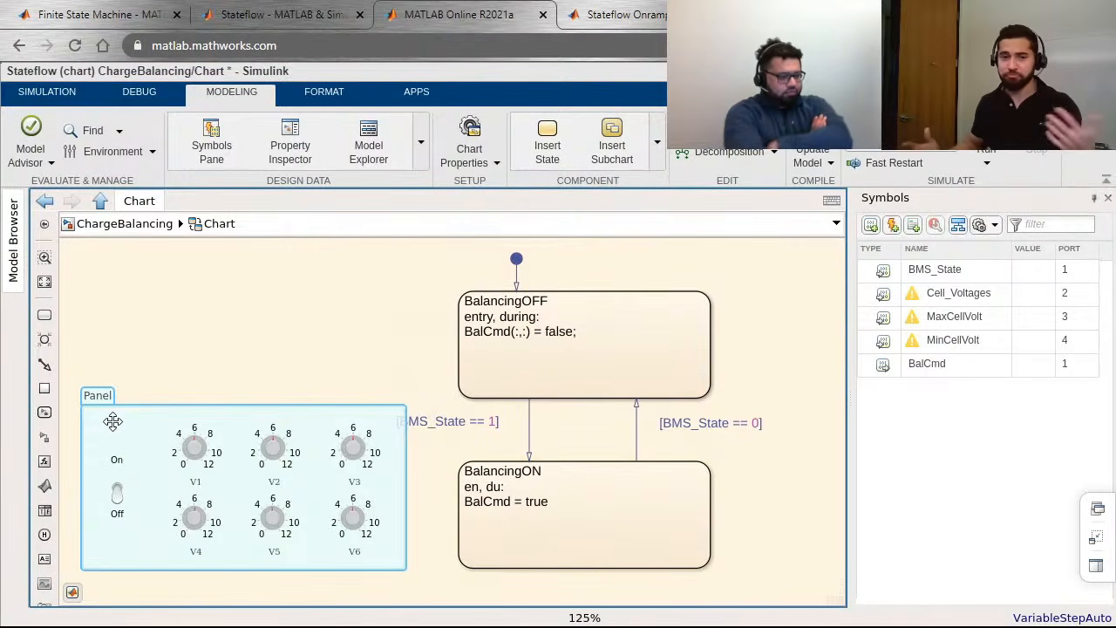
click(438, 519)
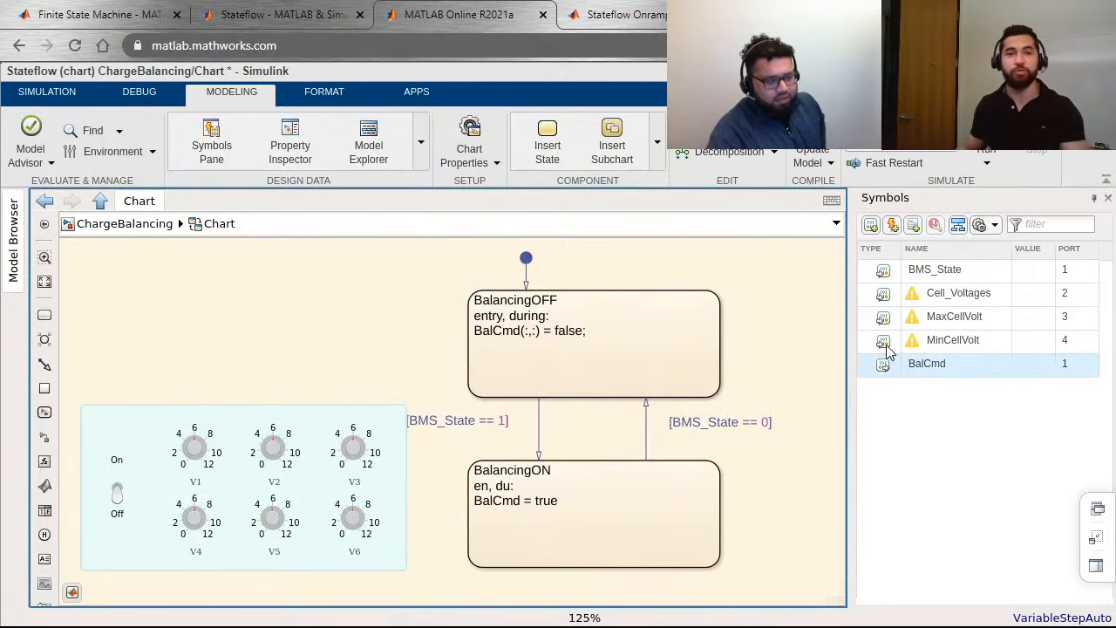
Step: Run the simulation of the ChargeBalancing model and watch which state is active in the chart
click(48, 97)
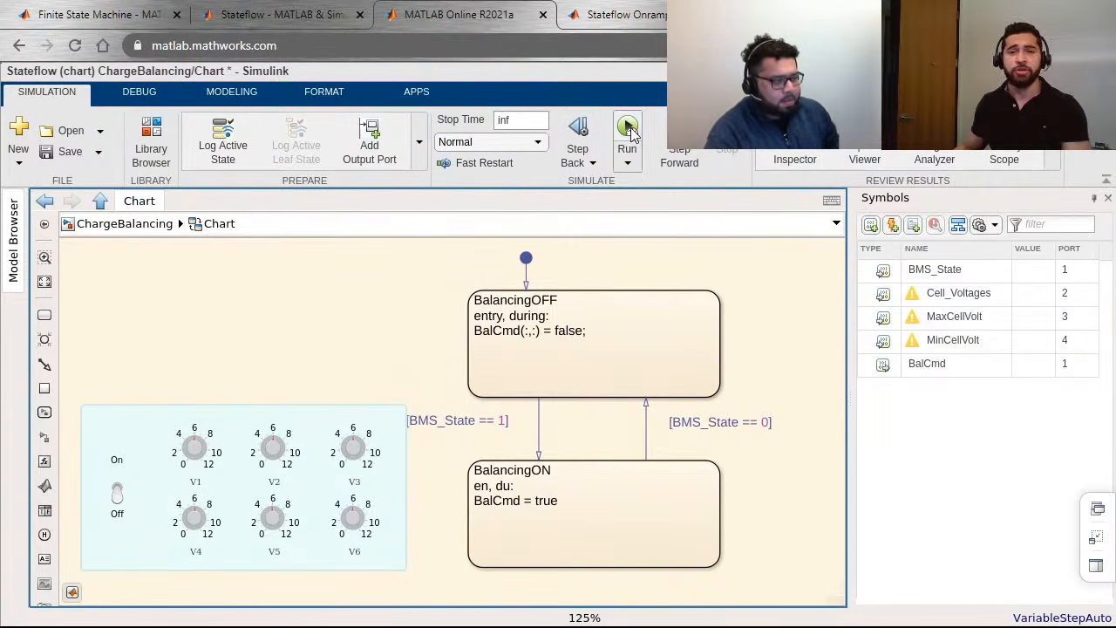
click(628, 129)
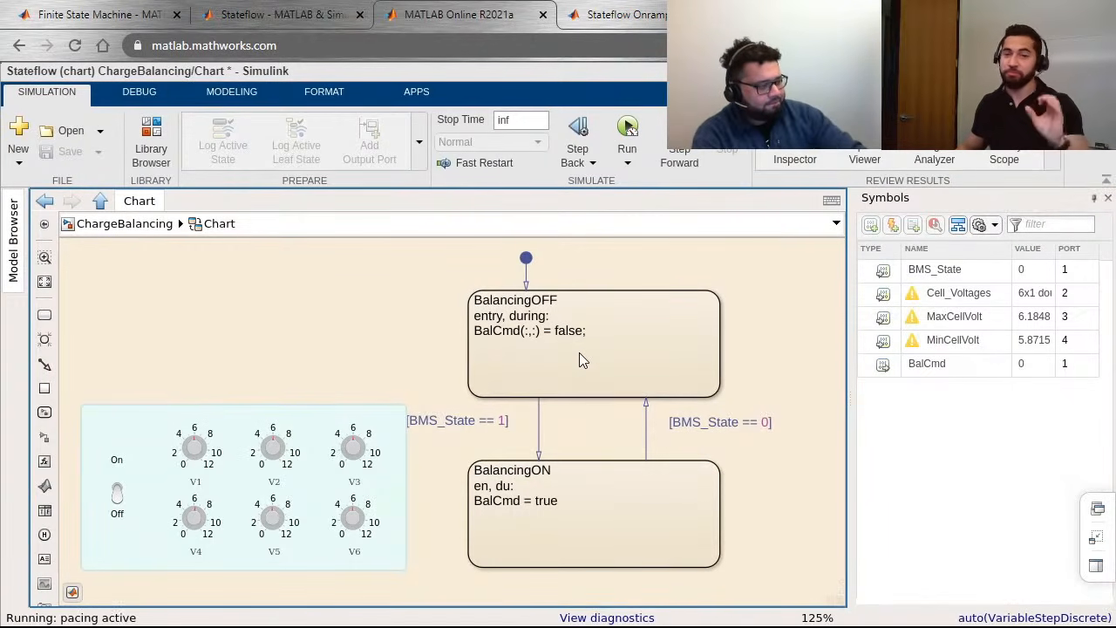
mouse_move(580, 334)
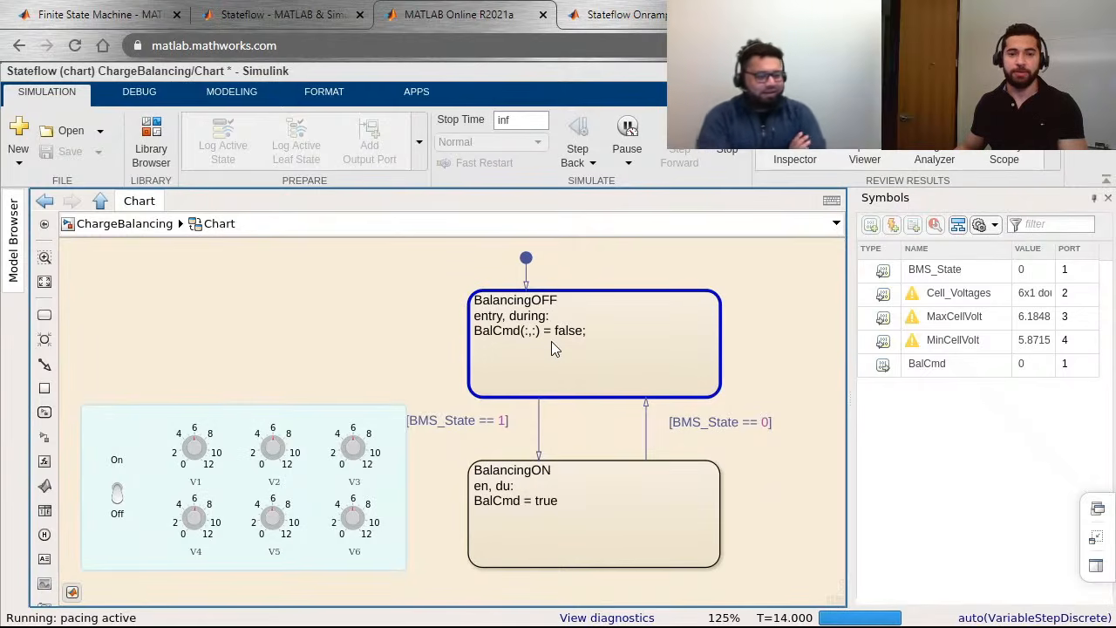
mouse_move(551, 345)
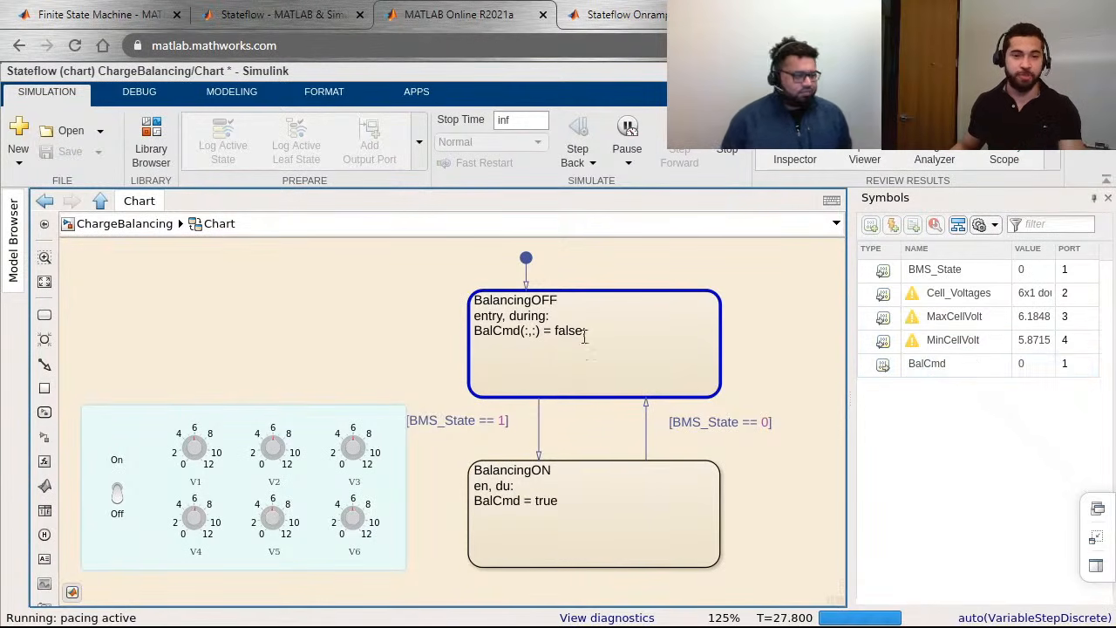
Step: Test the transitions by setting the panel switch to On and back to Off, and stop the simulation
click(119, 495)
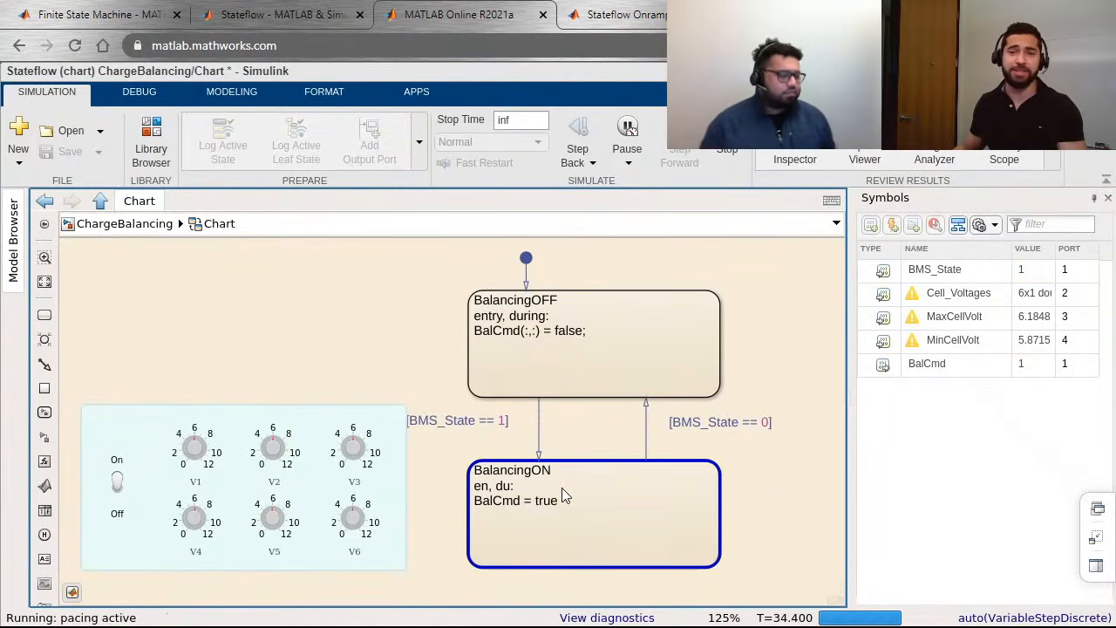
click(1027, 369)
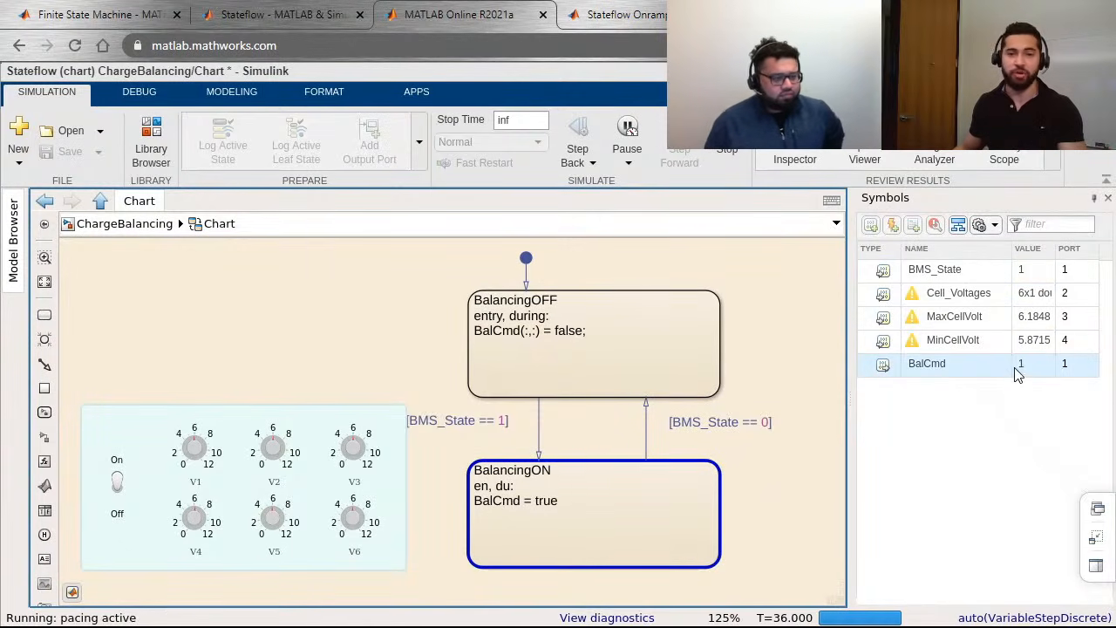
click(117, 486)
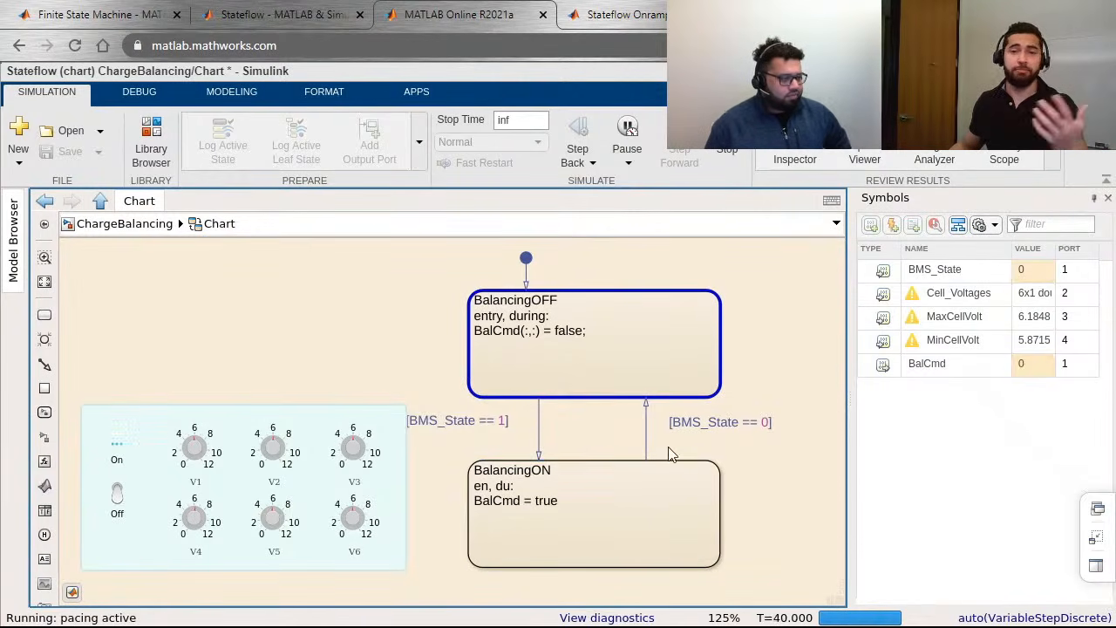
click(727, 152)
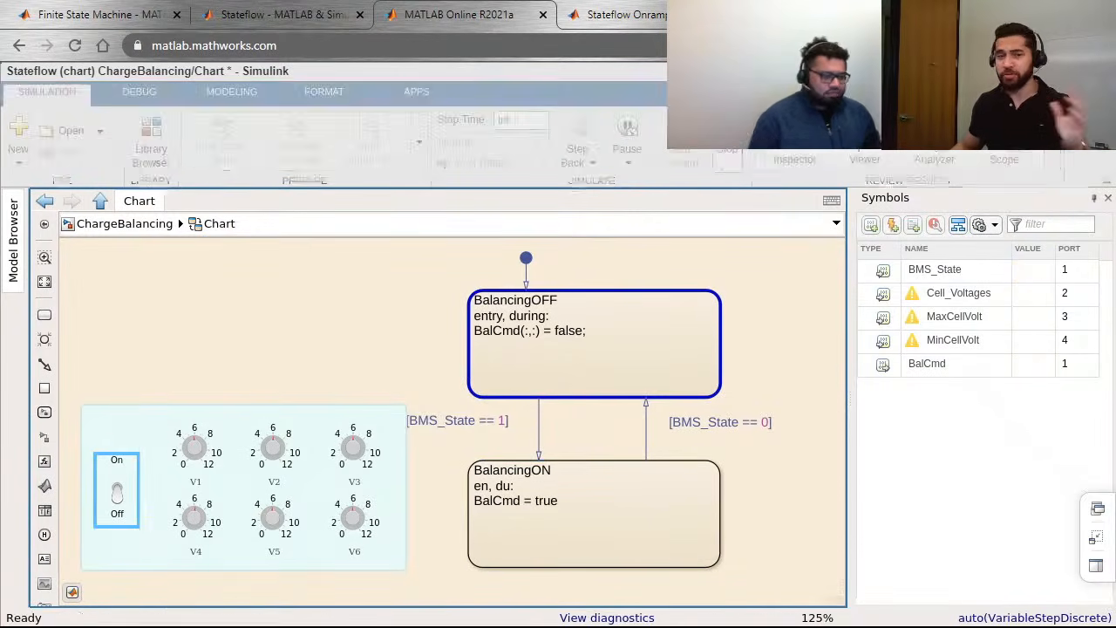
Step: Collapse the control panel and move it lower, clear of the two states
double_click(131, 410)
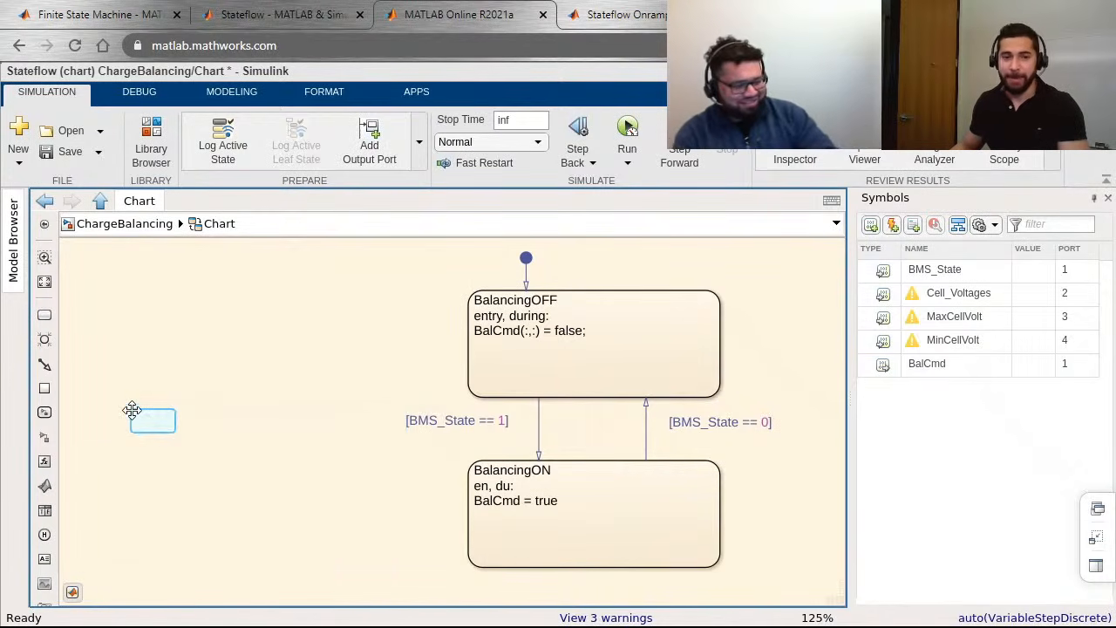
drag(162, 418, 120, 517)
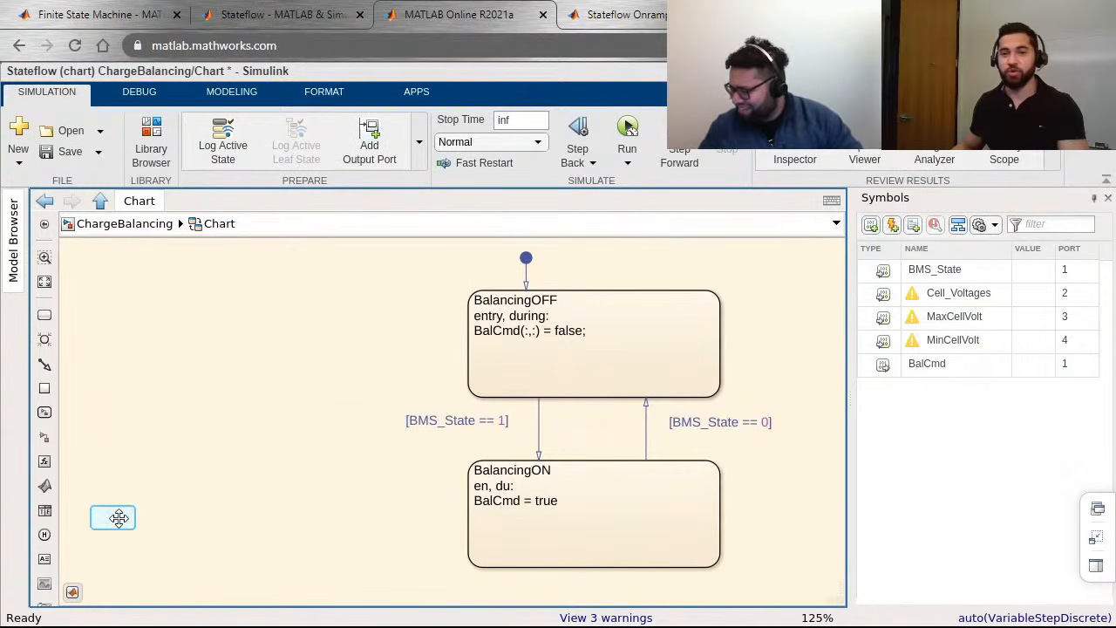
drag(417, 471, 325, 479)
scroll(325, 479, up, 1)
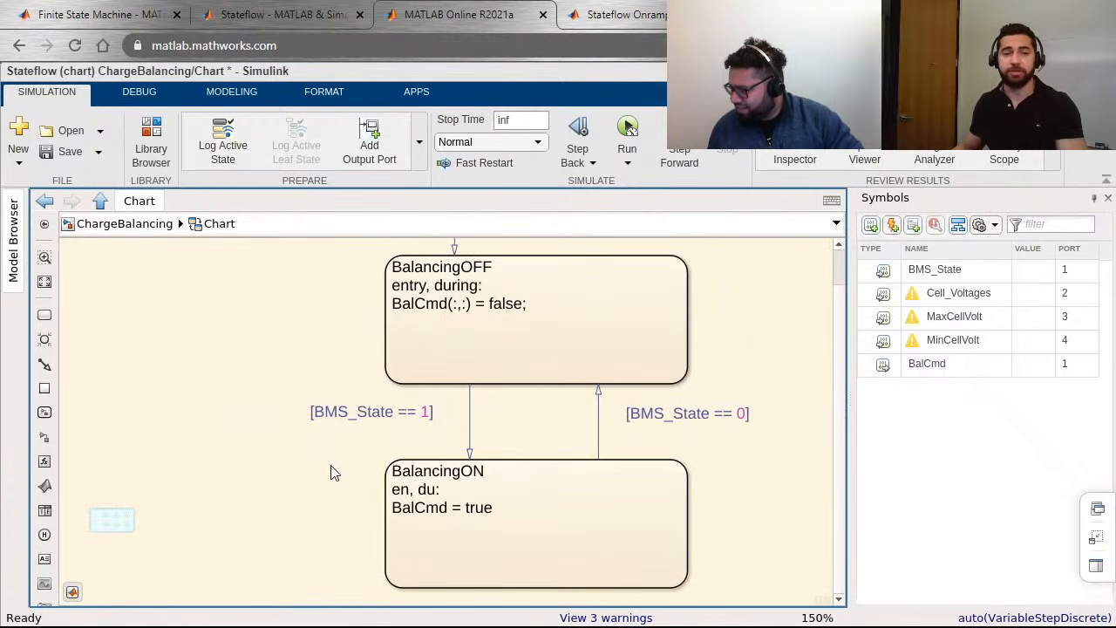
scroll(336, 466, down, 1)
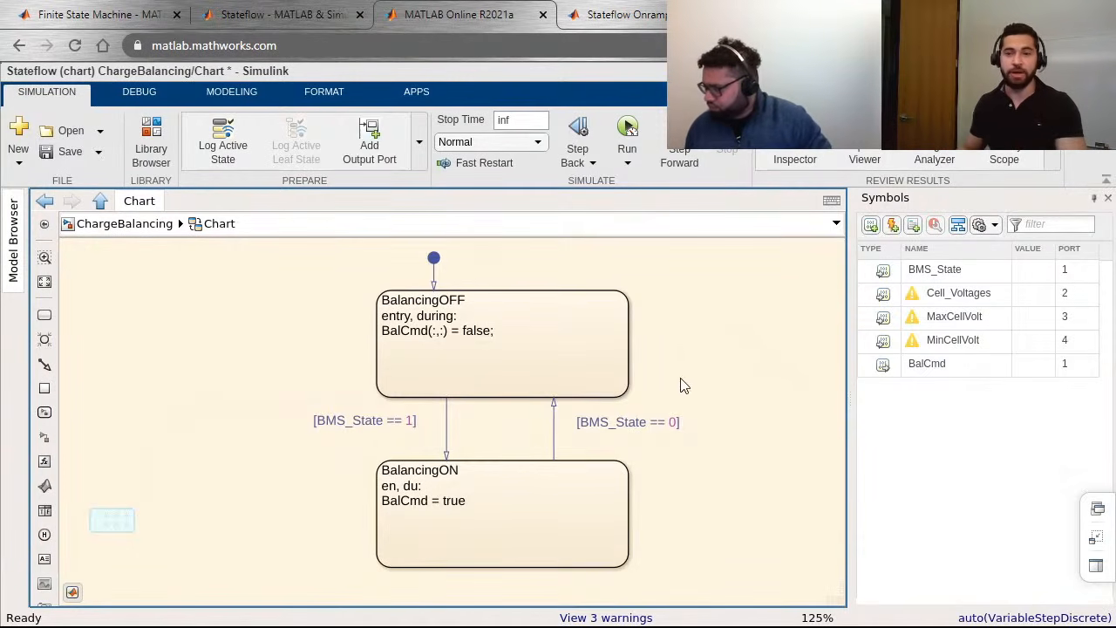
Step: Add the line "DeltaCellVolt = MaxCellVolt - MinCellVolt;" below the BalCmd assignment in the BalancingOFF state
click(535, 350)
click(532, 345)
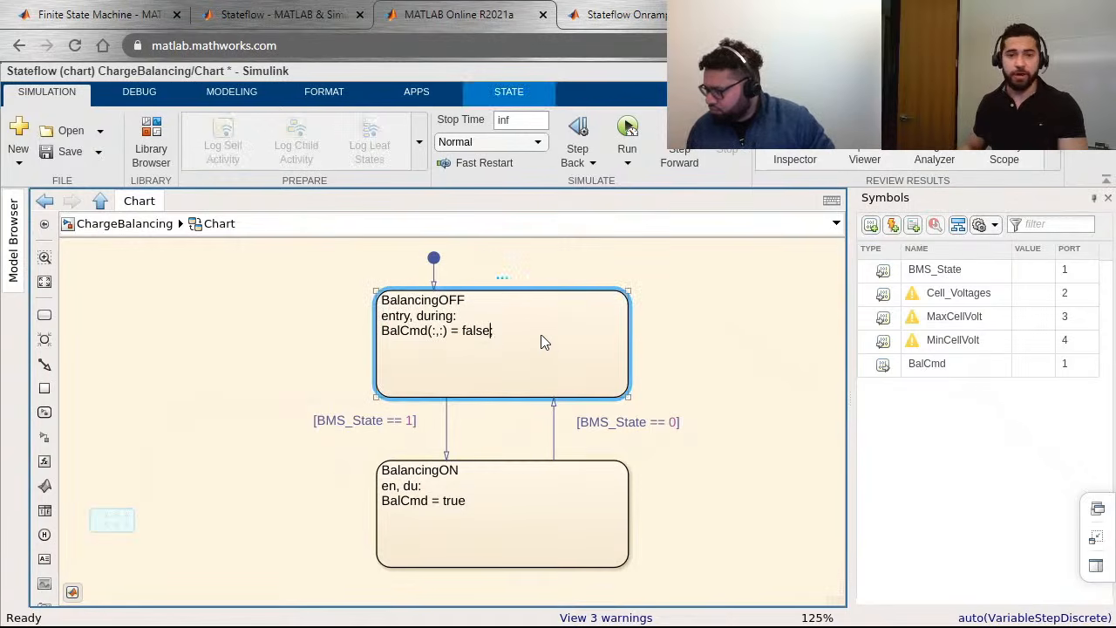
key(Return)
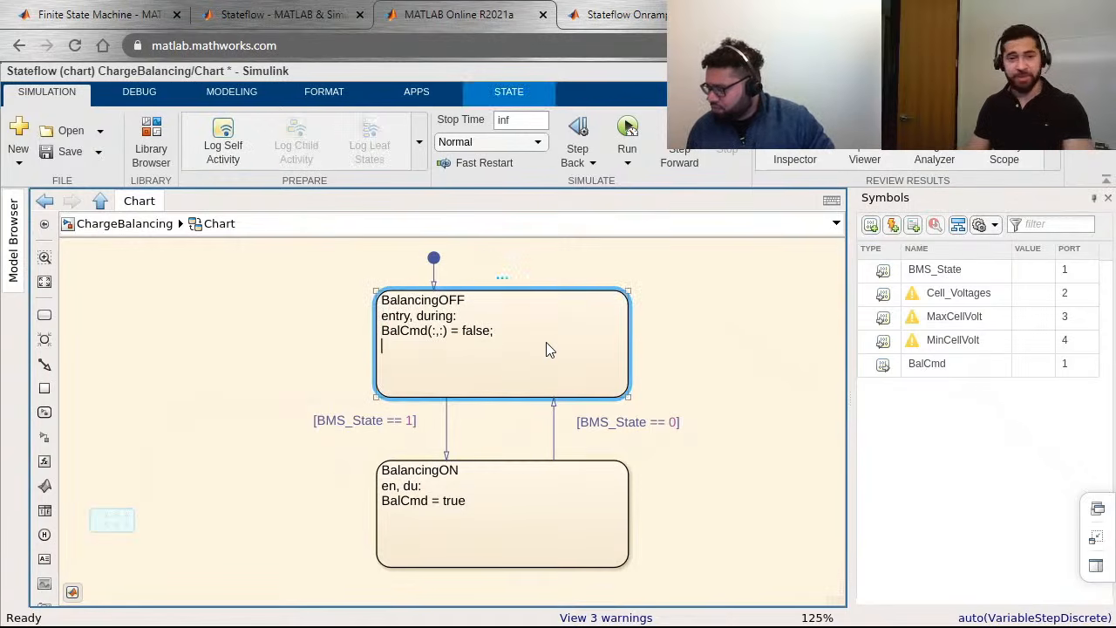
text(Delta)
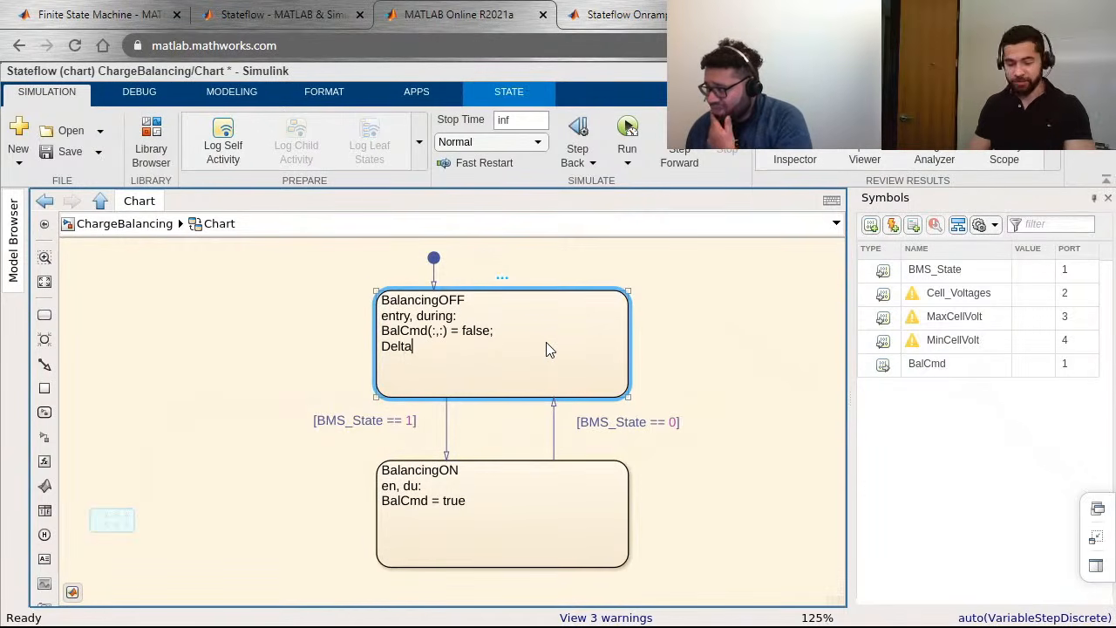
text(CellVolt)
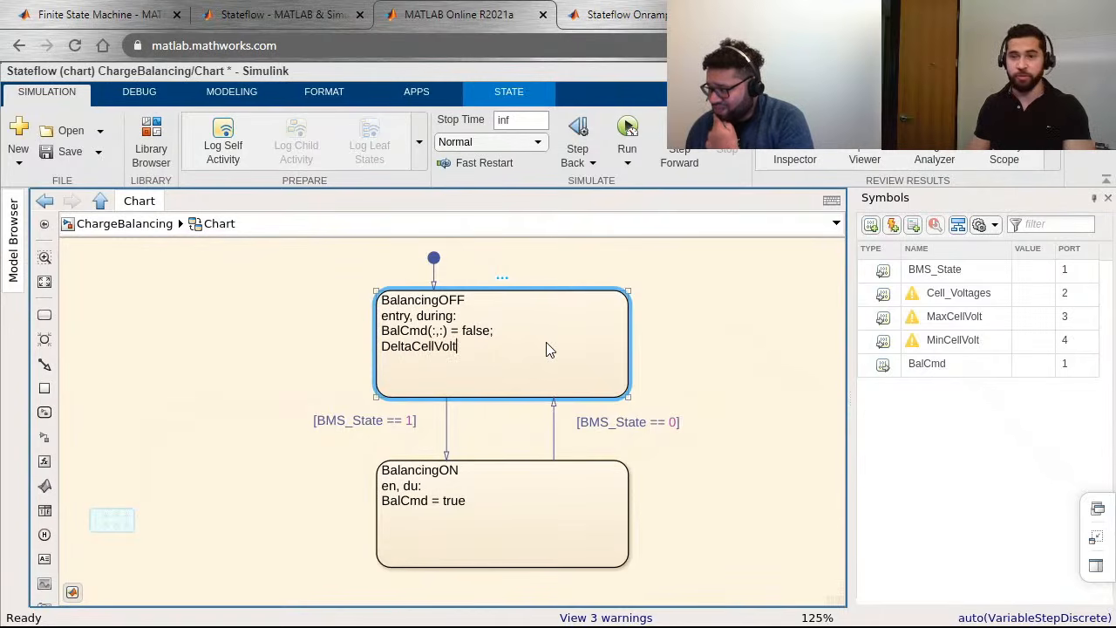
text( = )
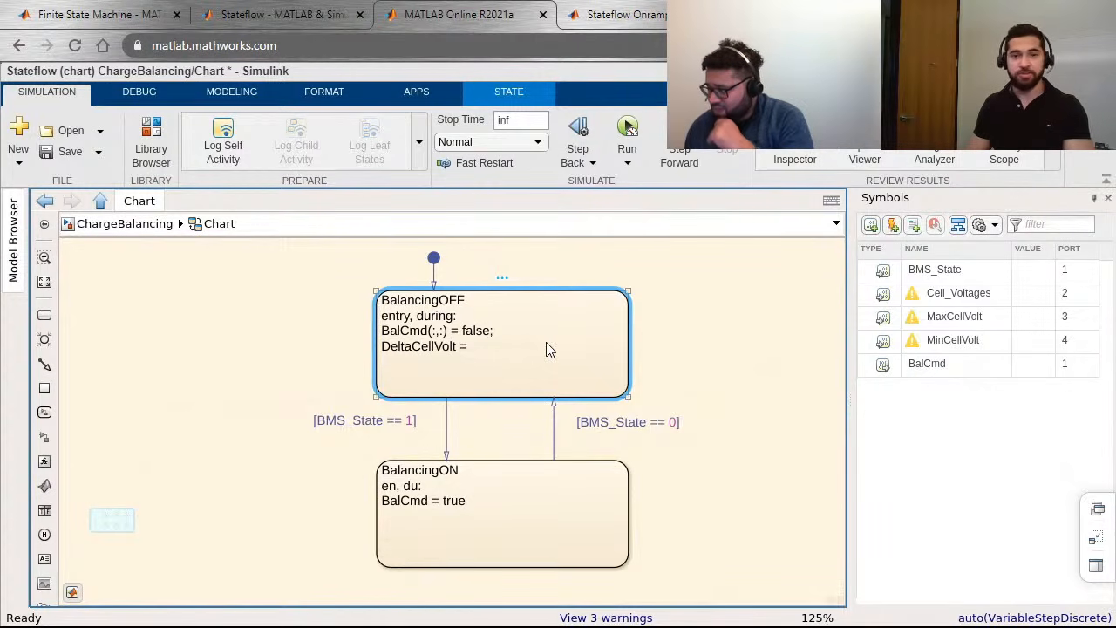
text(MaxCell)
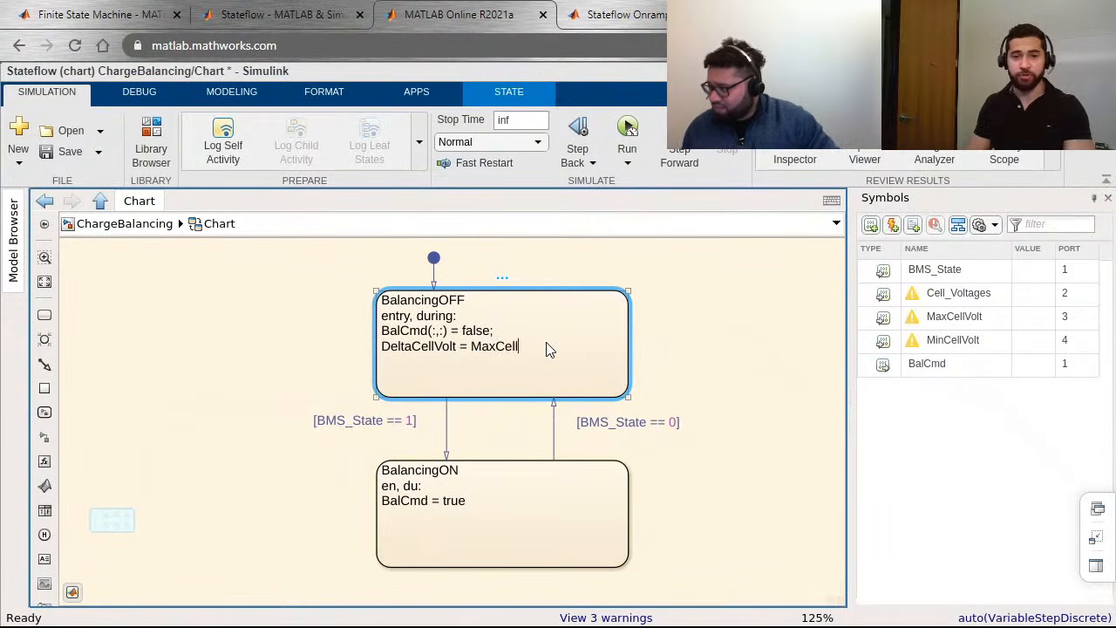
text(Volt - M)
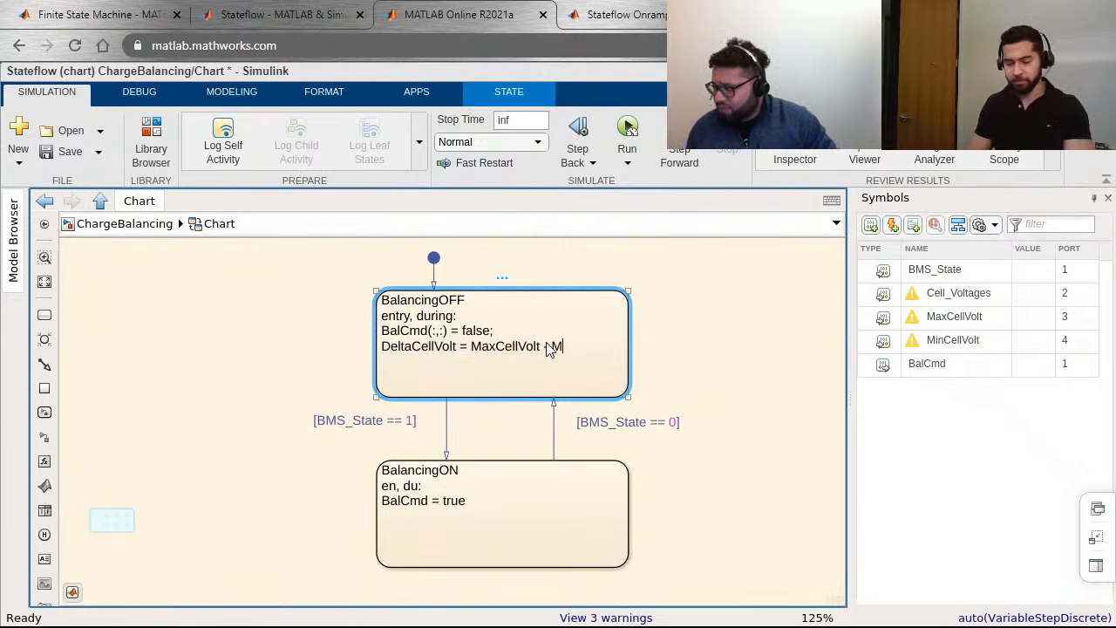
text(inCellVolt)
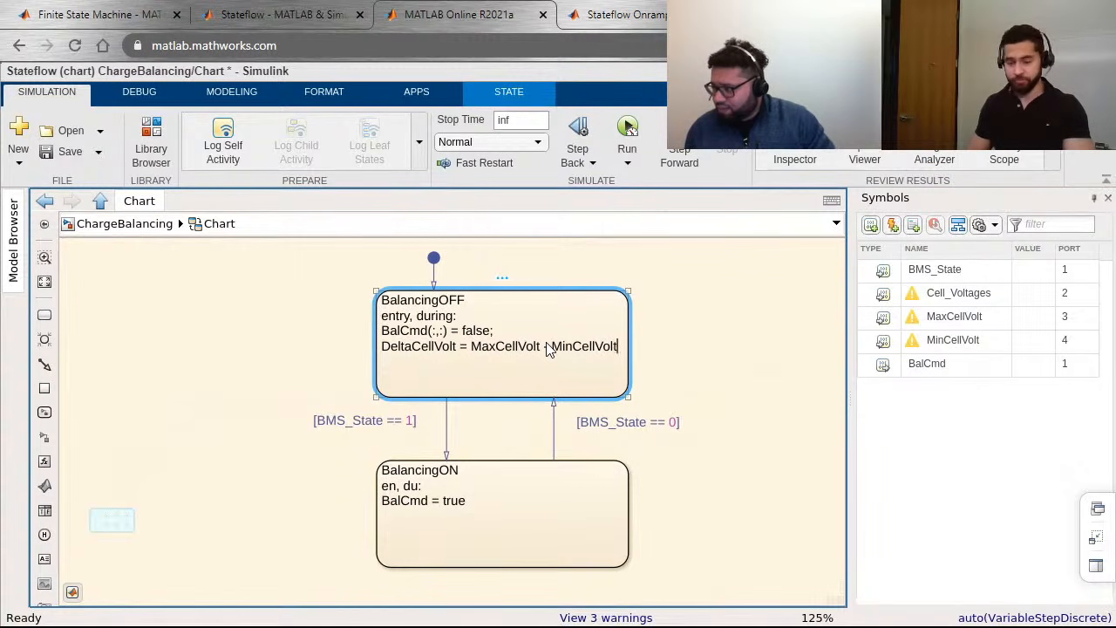
text(;)
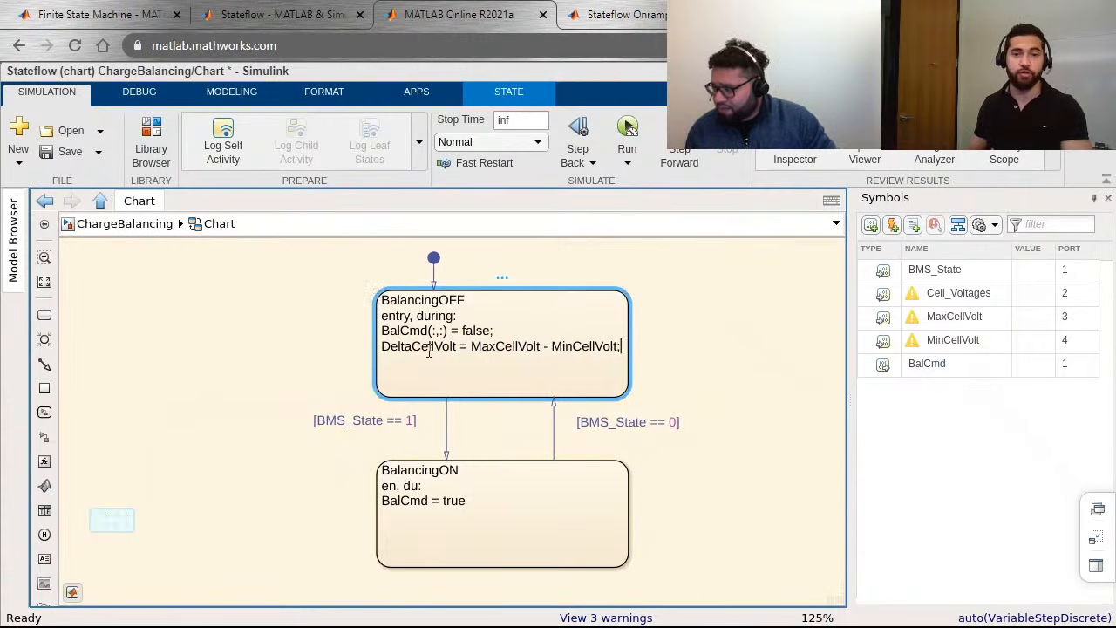
click(727, 341)
Step: Replace the BalCmd line in BalancingON with a copy of BalancingOFF's DeltaCellVolt line, and widen the BalancingON state slightly
click(565, 353)
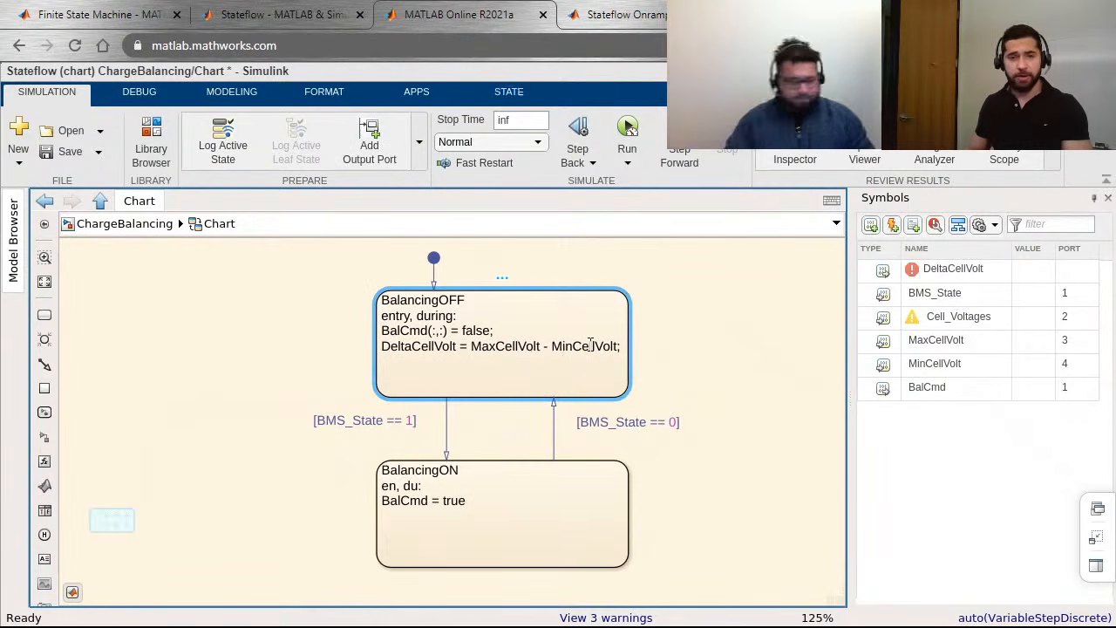
triple_click(590, 346)
key(ctrl+c)
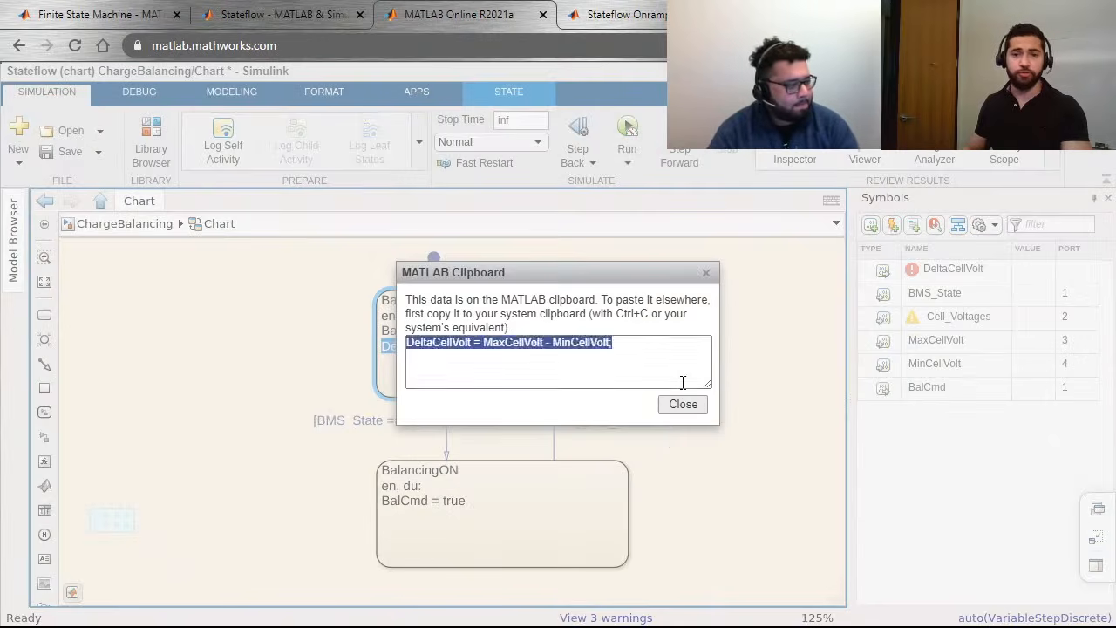
click(683, 381)
click(675, 410)
click(465, 512)
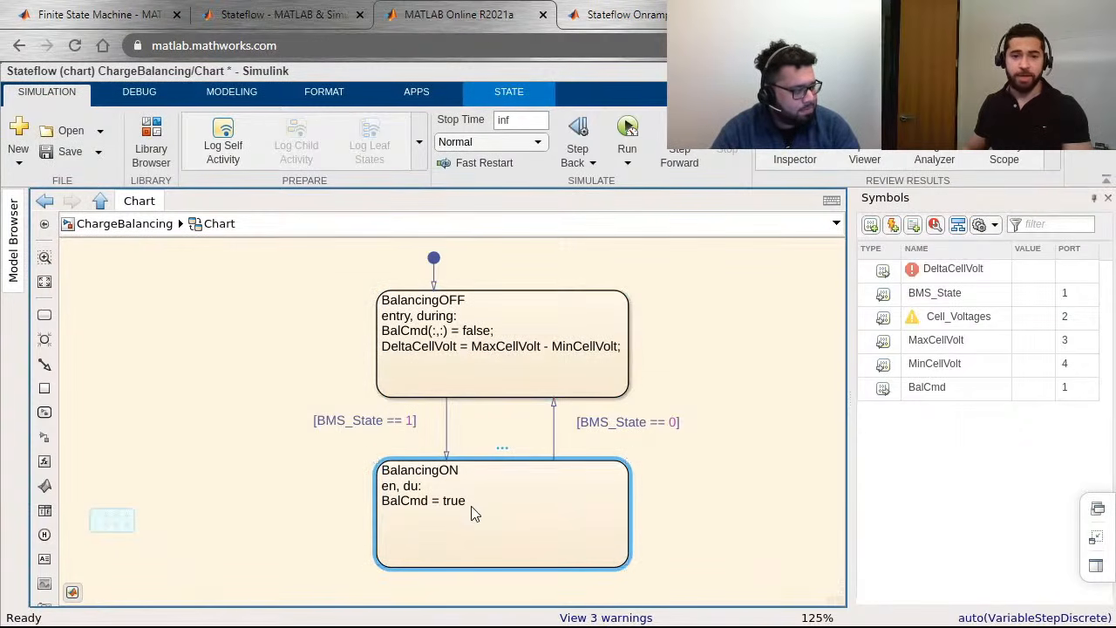
click(493, 501)
triple_click(555, 506)
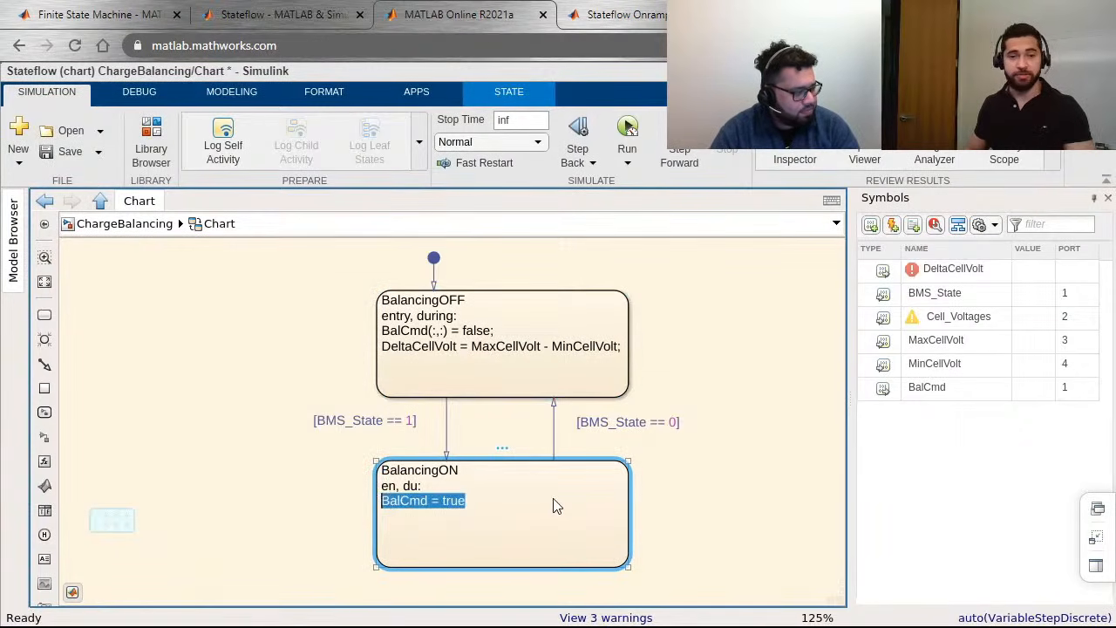
key(ctrl+v)
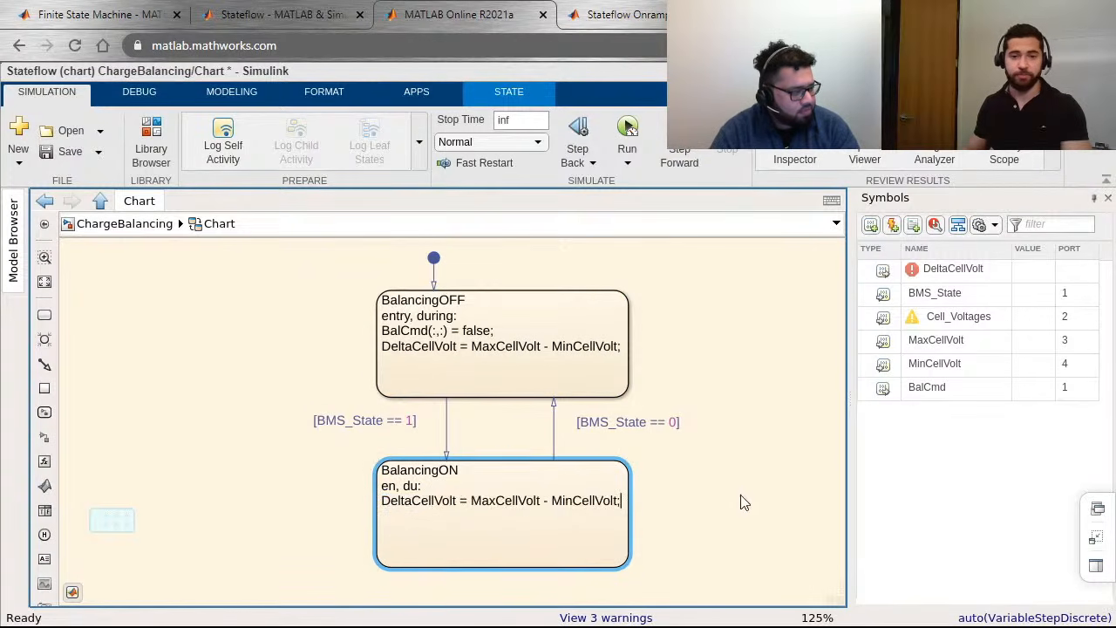
click(640, 557)
drag(629, 565, 661, 562)
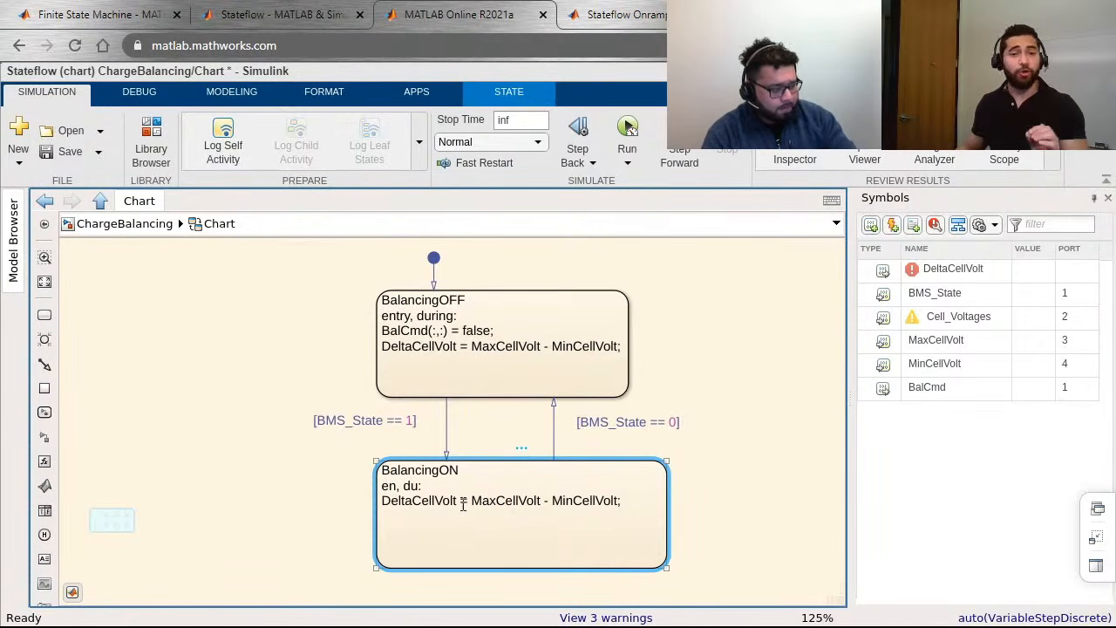
click(424, 509)
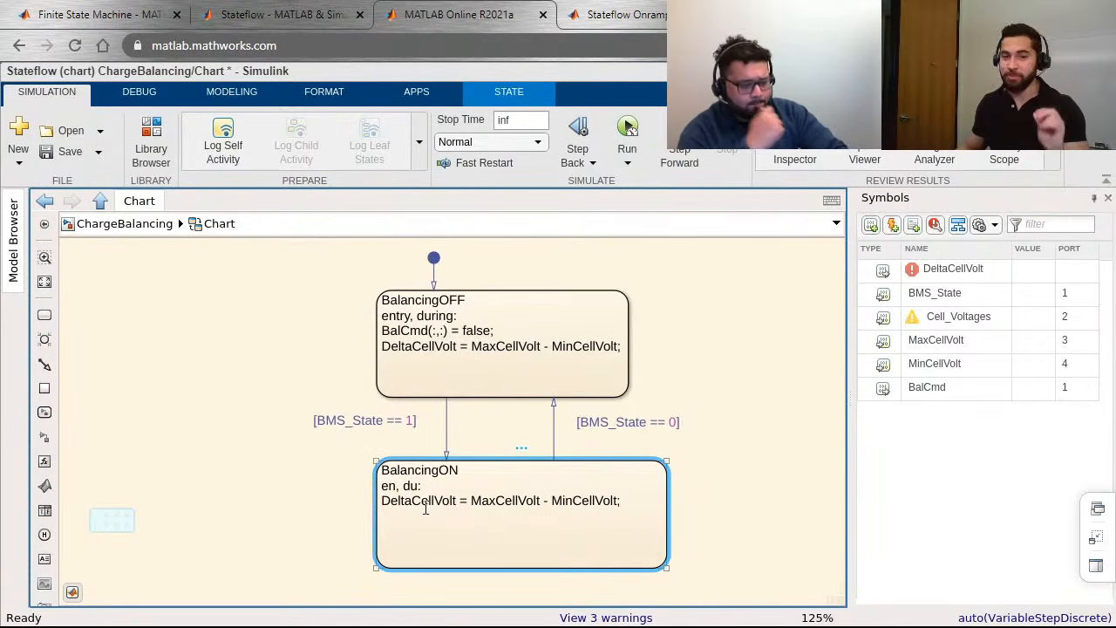
Step: Extend the BalancingOFF-to-BalancingON transition condition with "&&... DeltaCellVolt > 2" on a second line, and move the label clear of the arrow
click(447, 427)
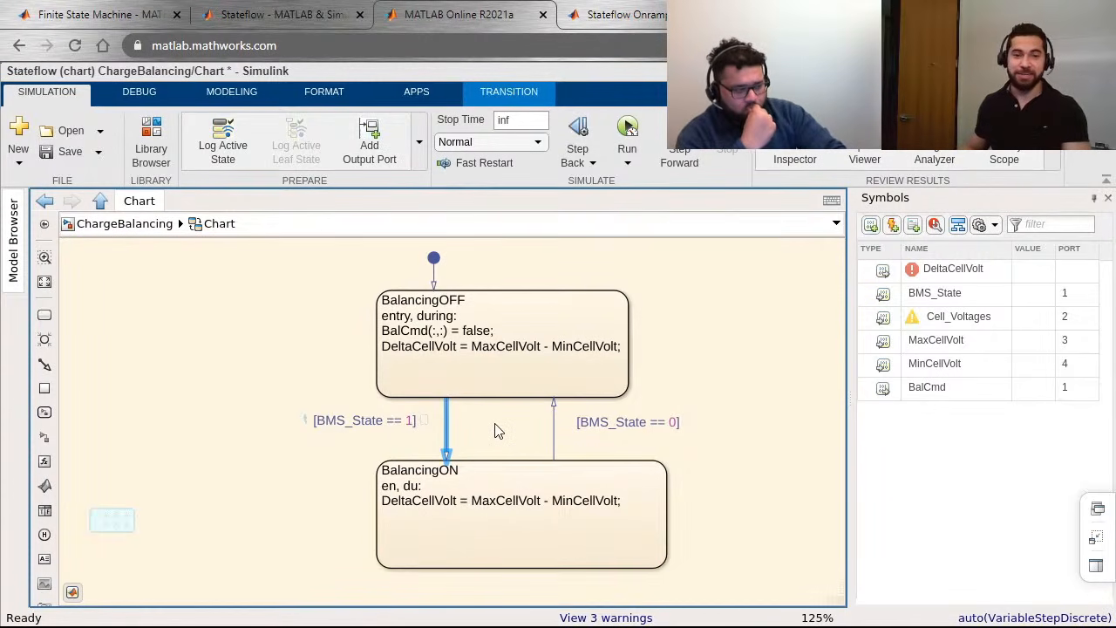
text(&&)
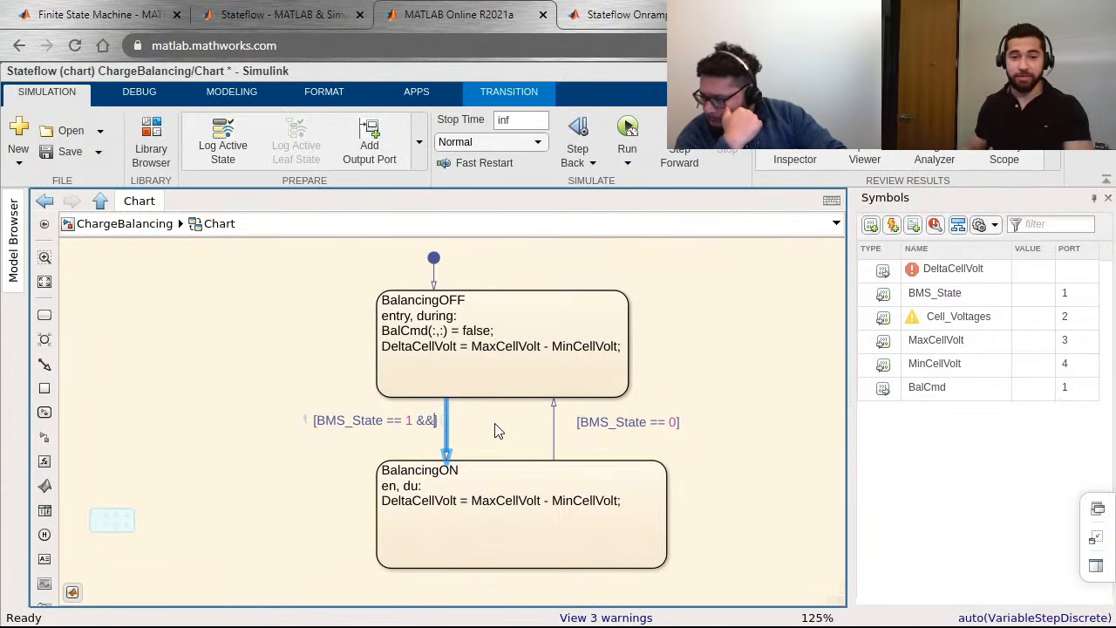
text(...)
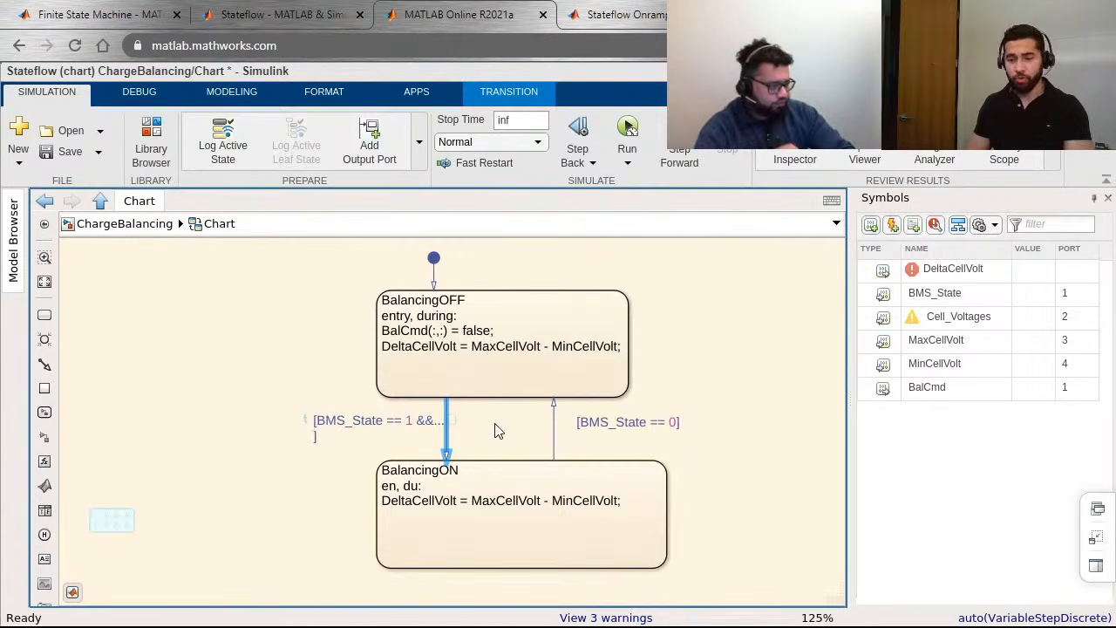
text(Delta)
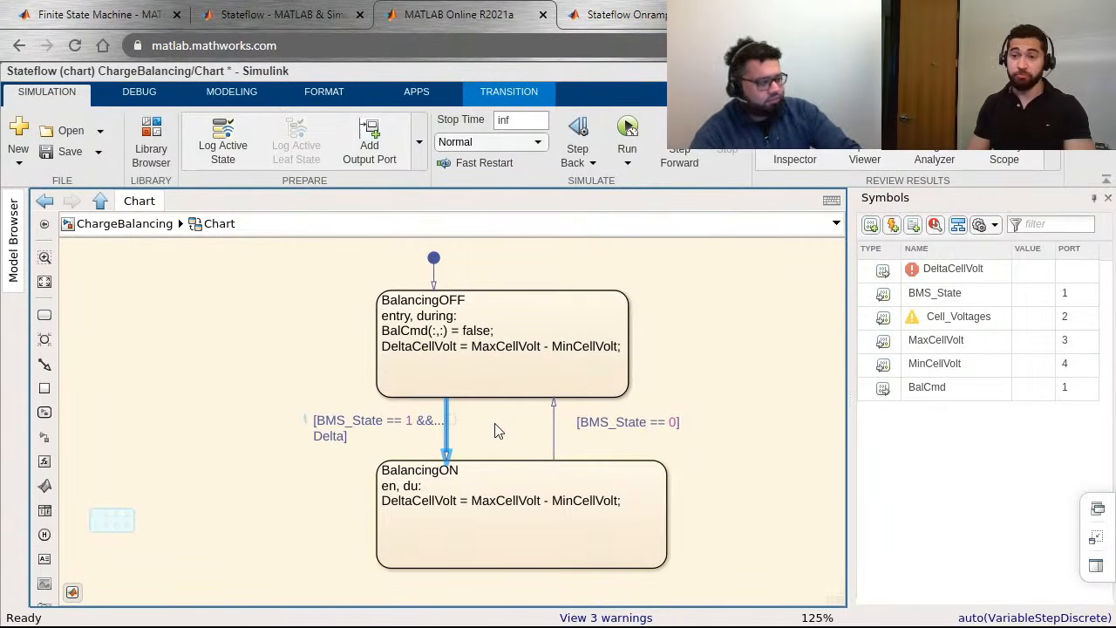
text(Cell)
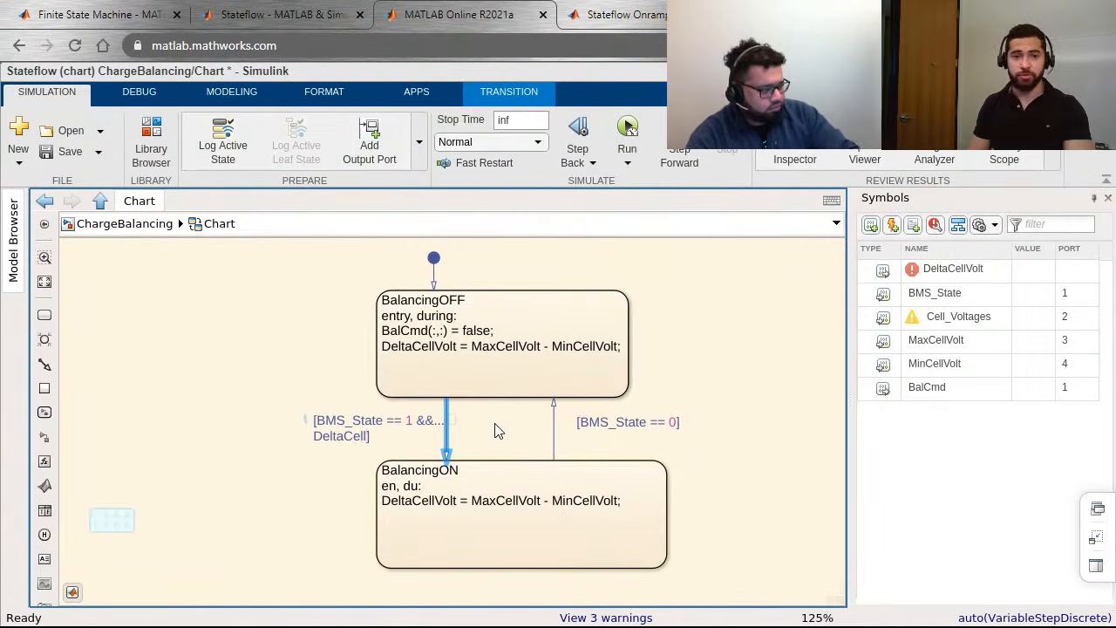
text(Volt)
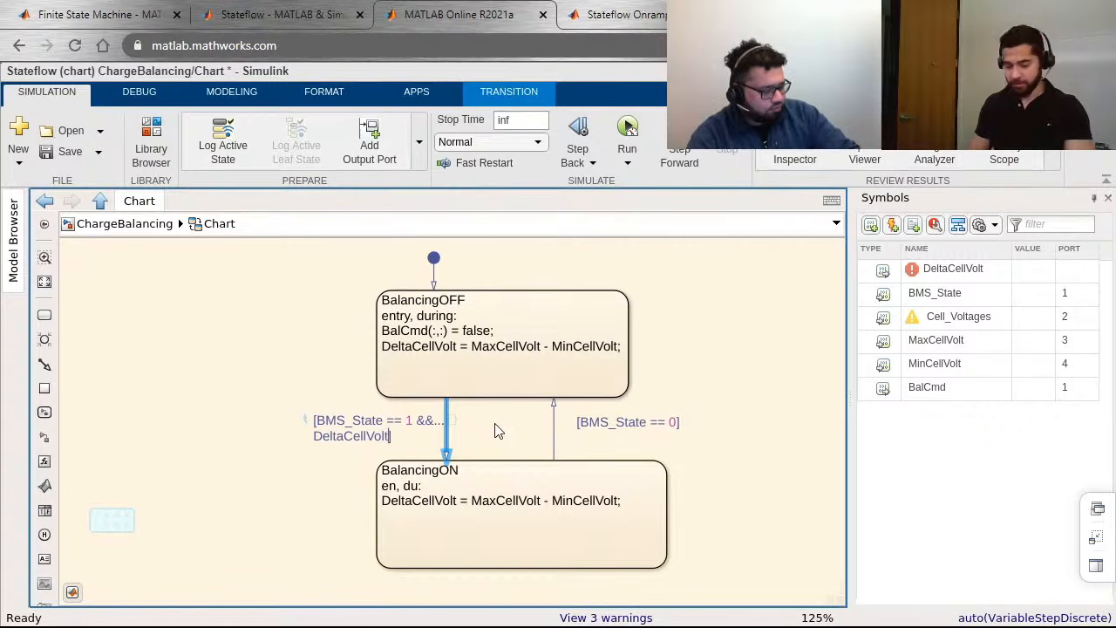
text( > 2)
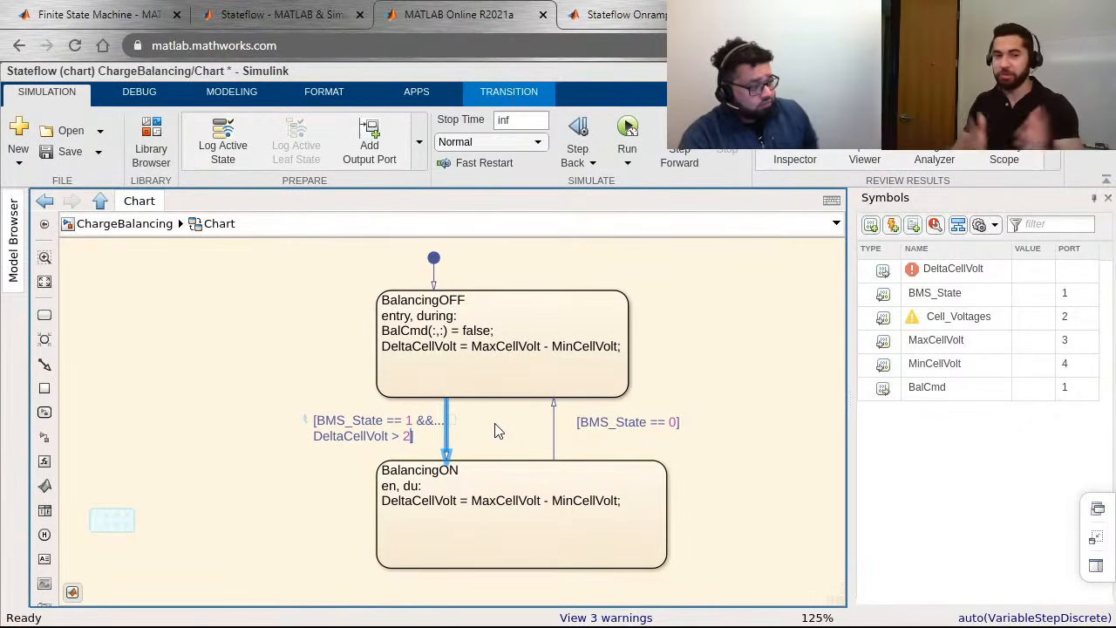
click(310, 516)
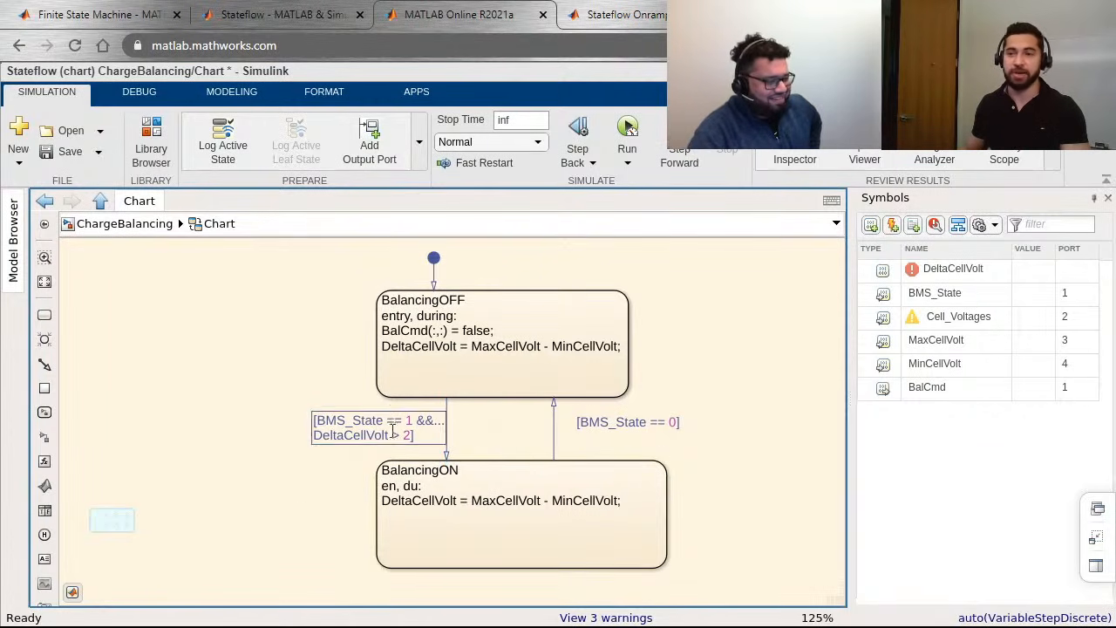
drag(396, 433, 340, 430)
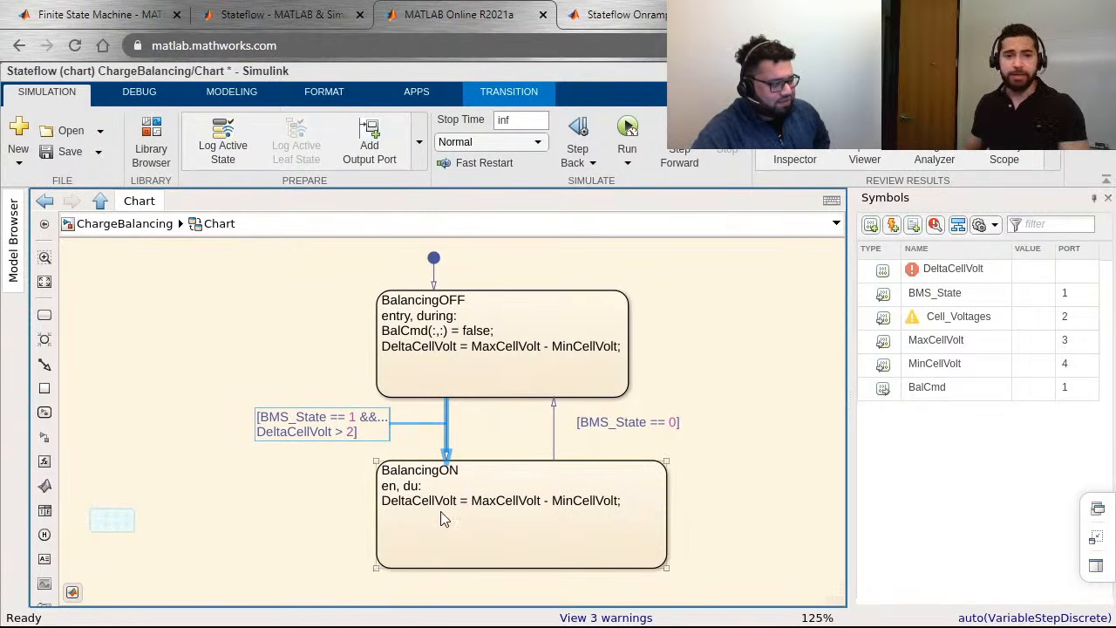
Step: Add the line "BalCmd = (Cell_Voltages - MinCellVot) > 2;" below the DeltaCellVolt line in the BalancingON state
click(444, 514)
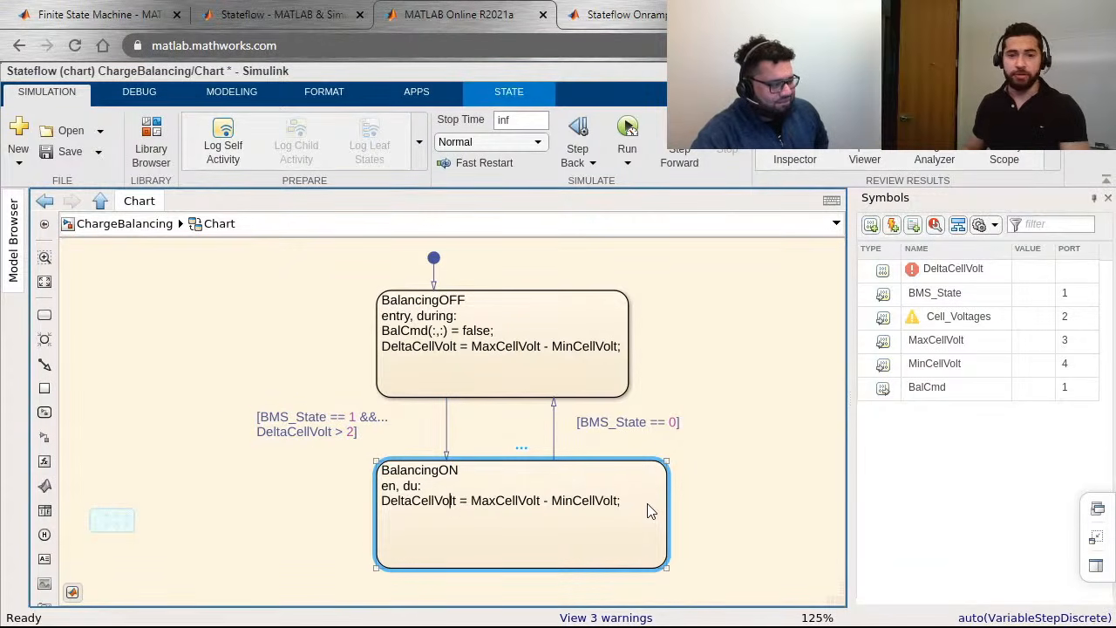
text(B)
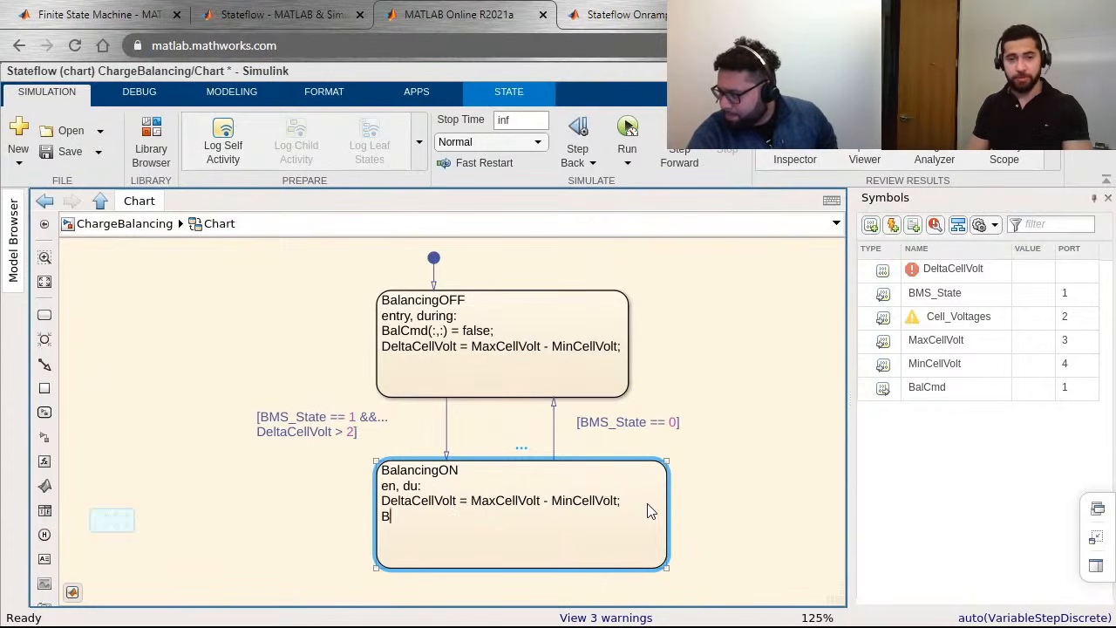
text(alCm)
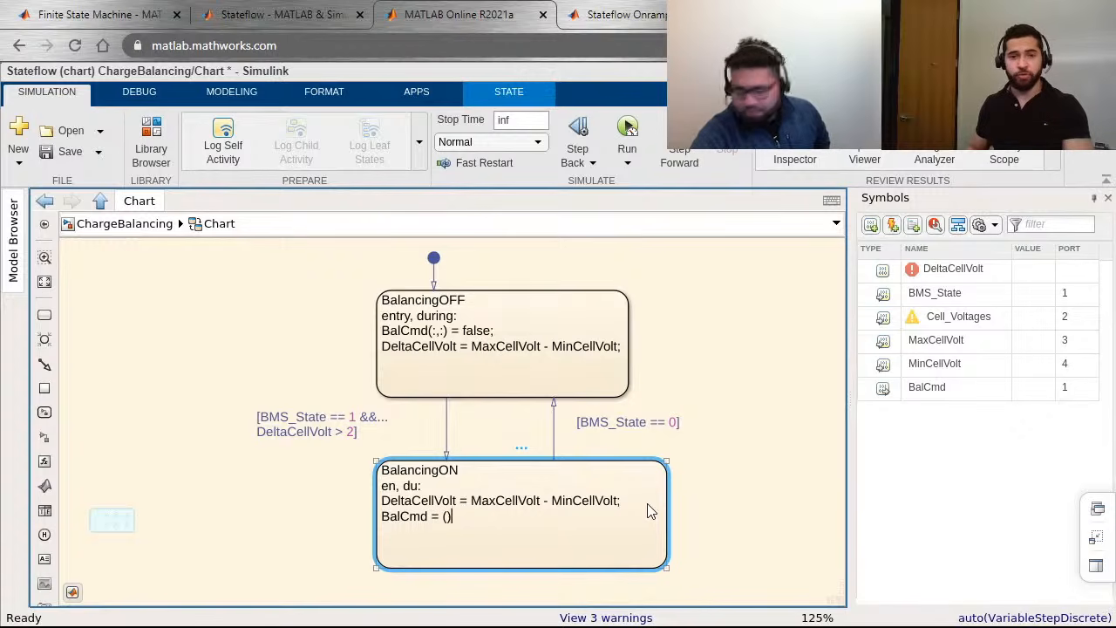
text(d = (Cell)
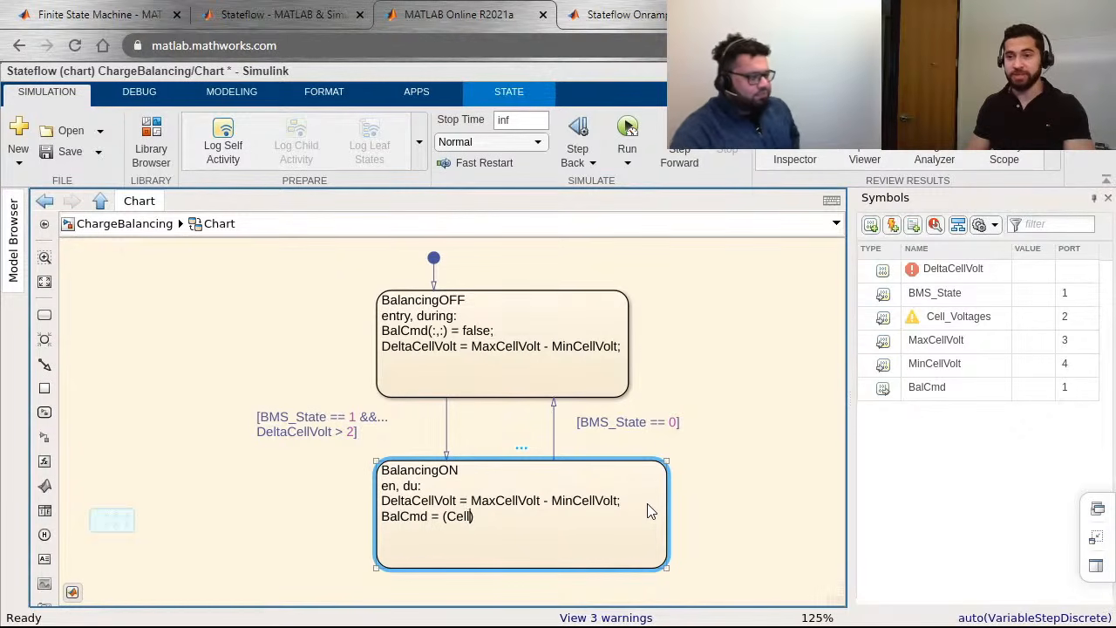
text(_Vol)
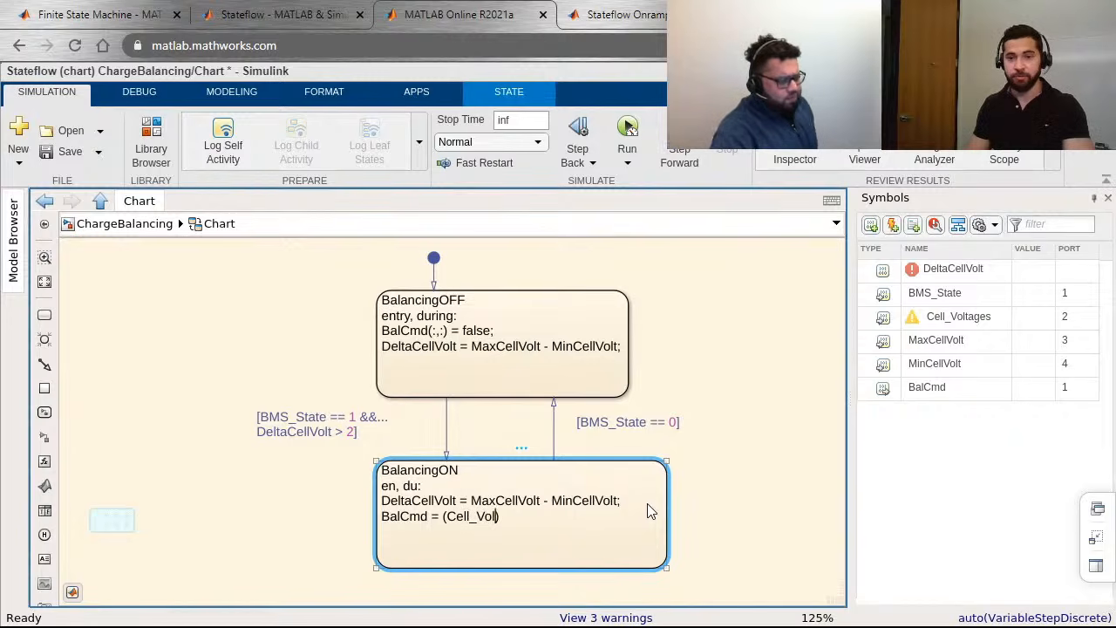
text(tages - )
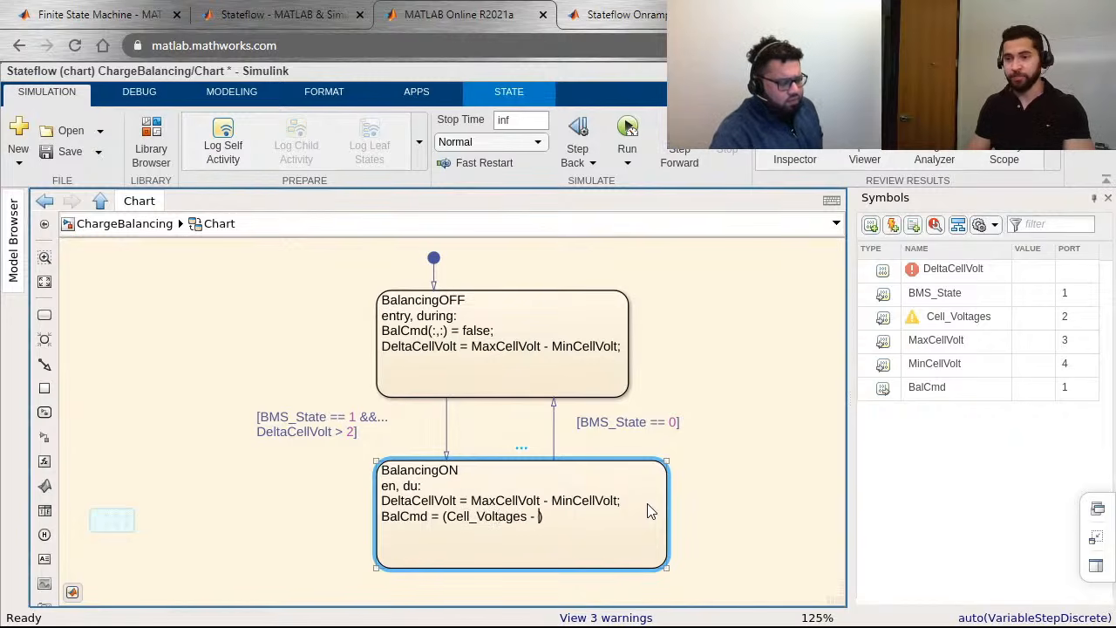
text(Min)
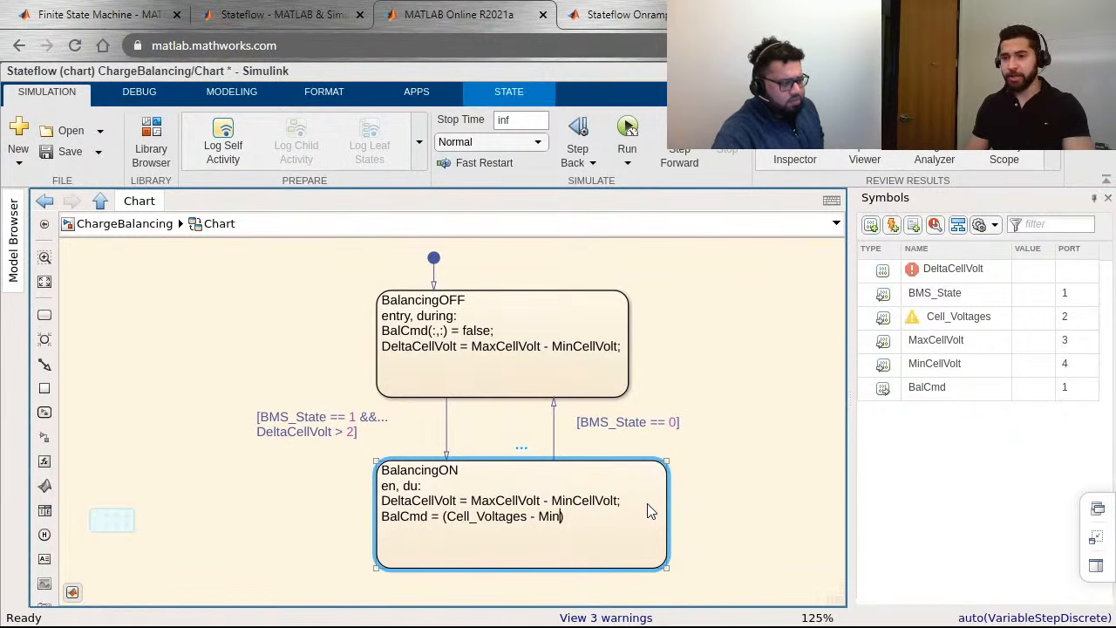
text(Cel)
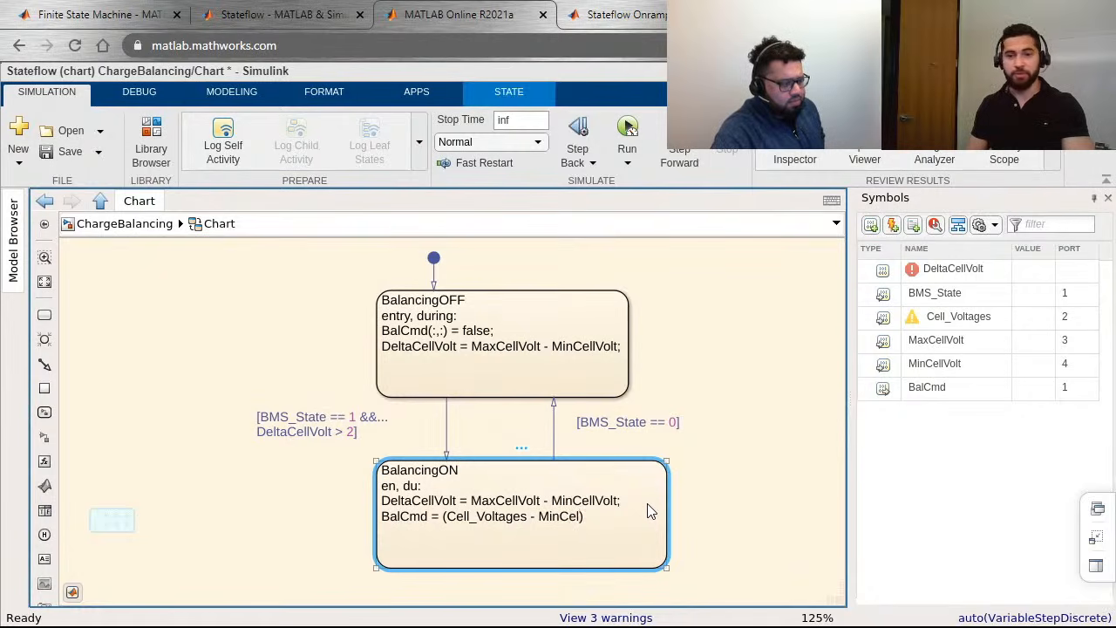
text(lVolt)
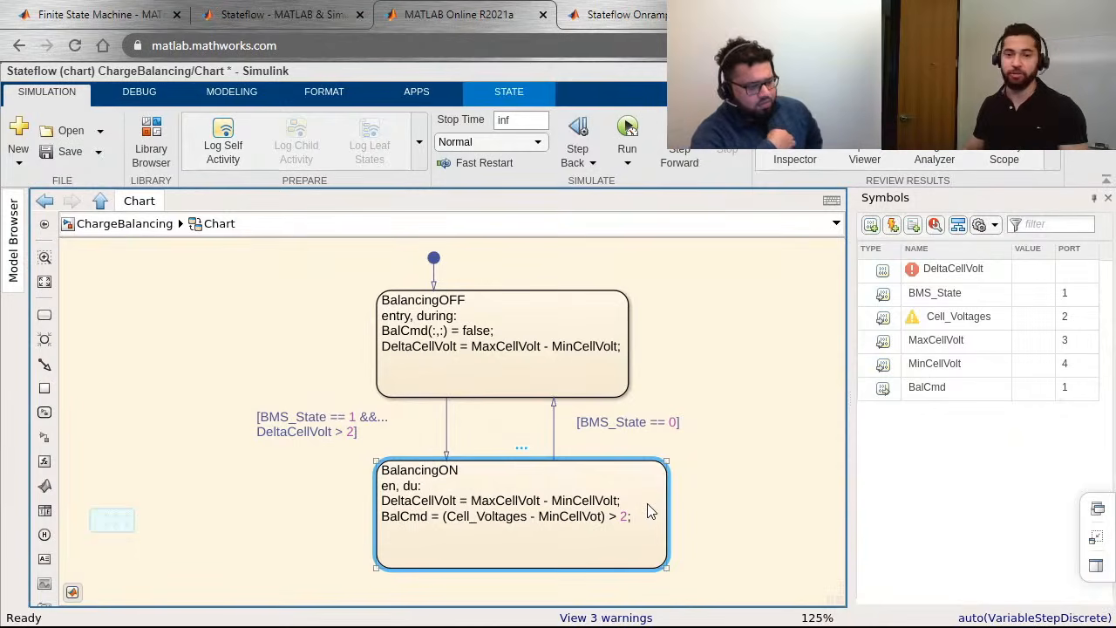
click(779, 517)
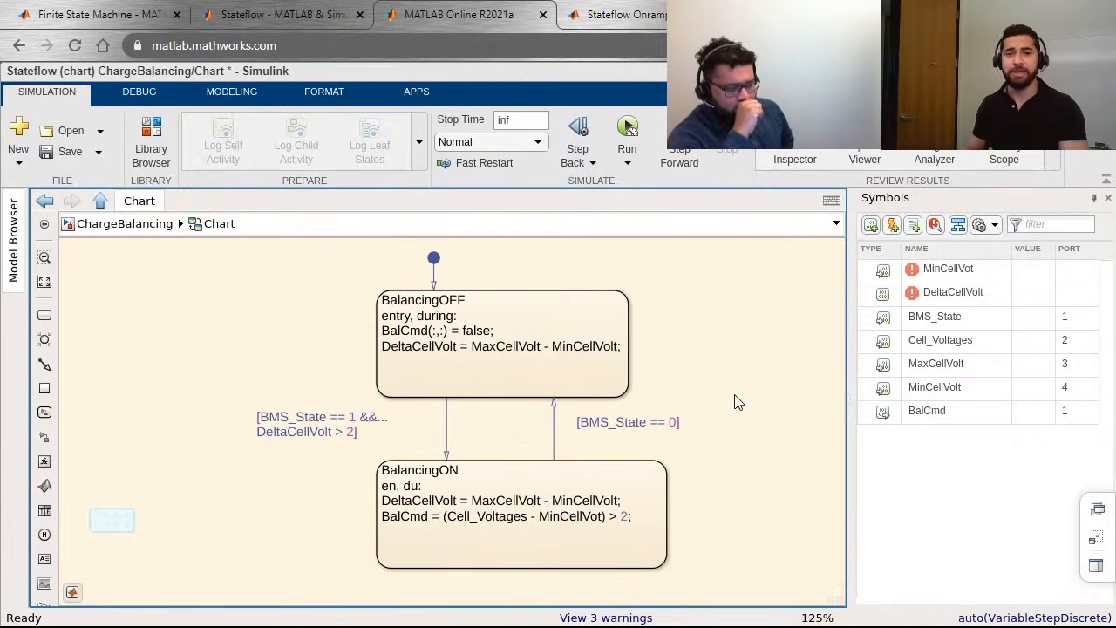
Step: Correct the misspelled MinCellVot to MinCellVolt in the BalCmd line of the BalancingON state
drag(738, 401, 814, 391)
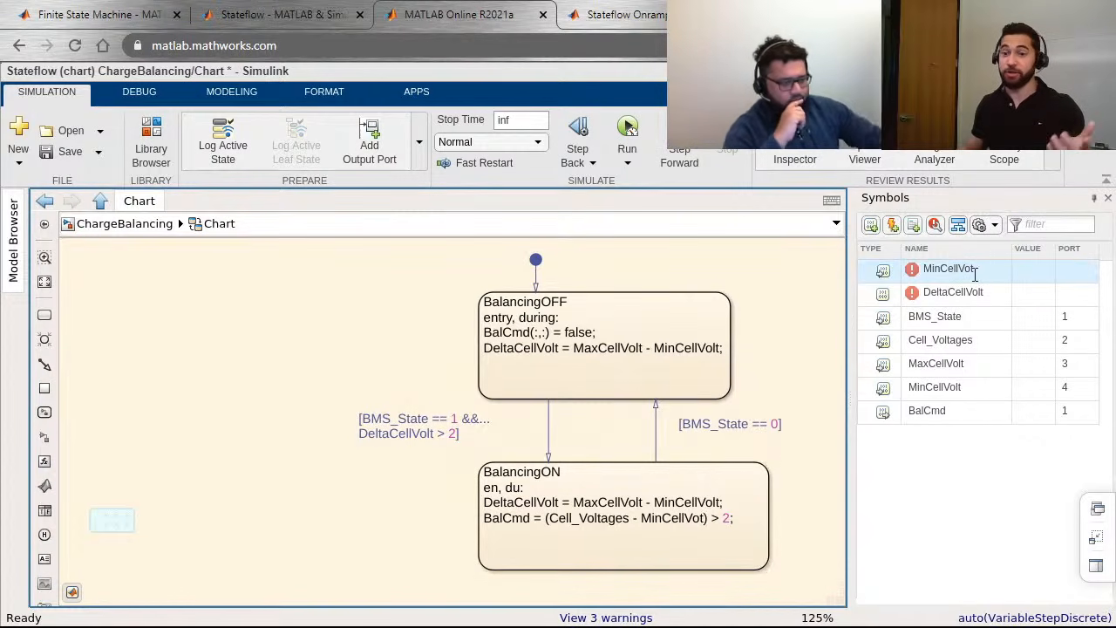
click(696, 514)
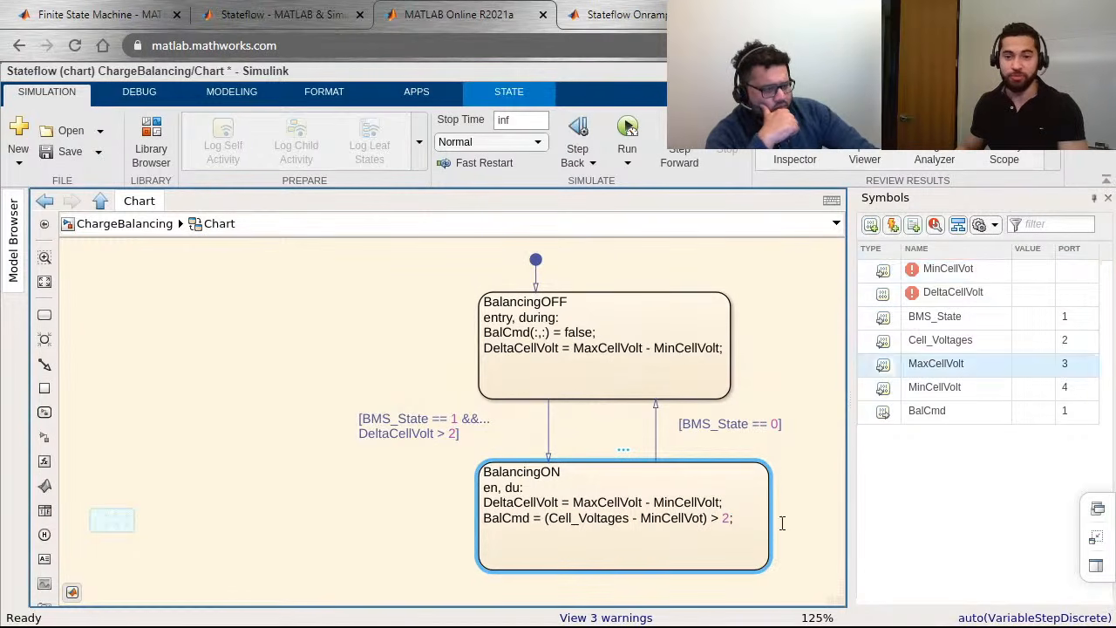
text(l)
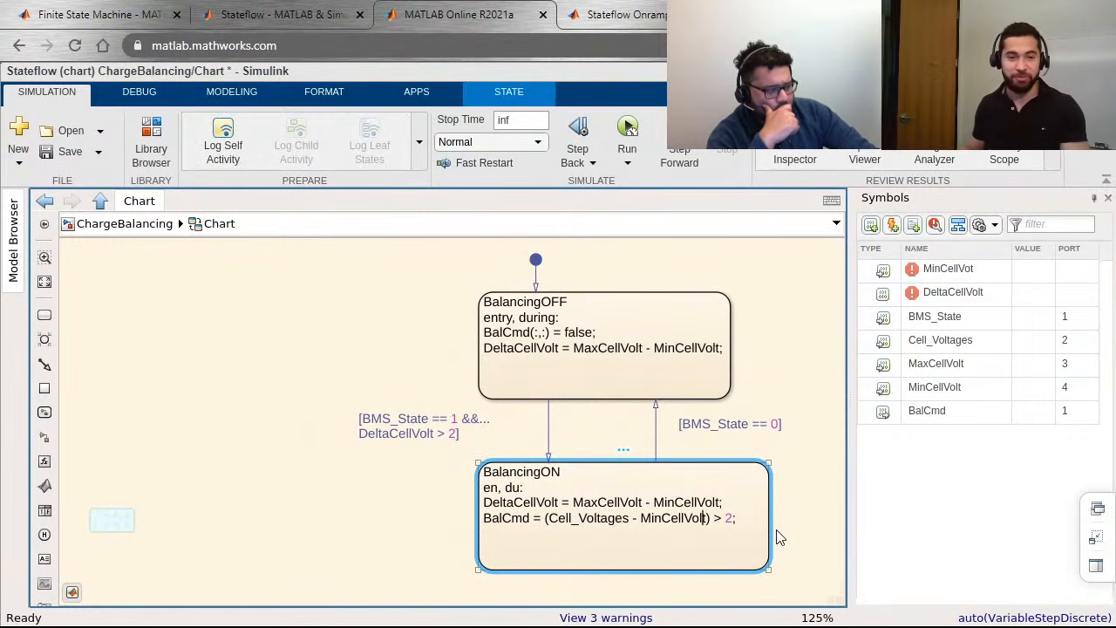
click(386, 501)
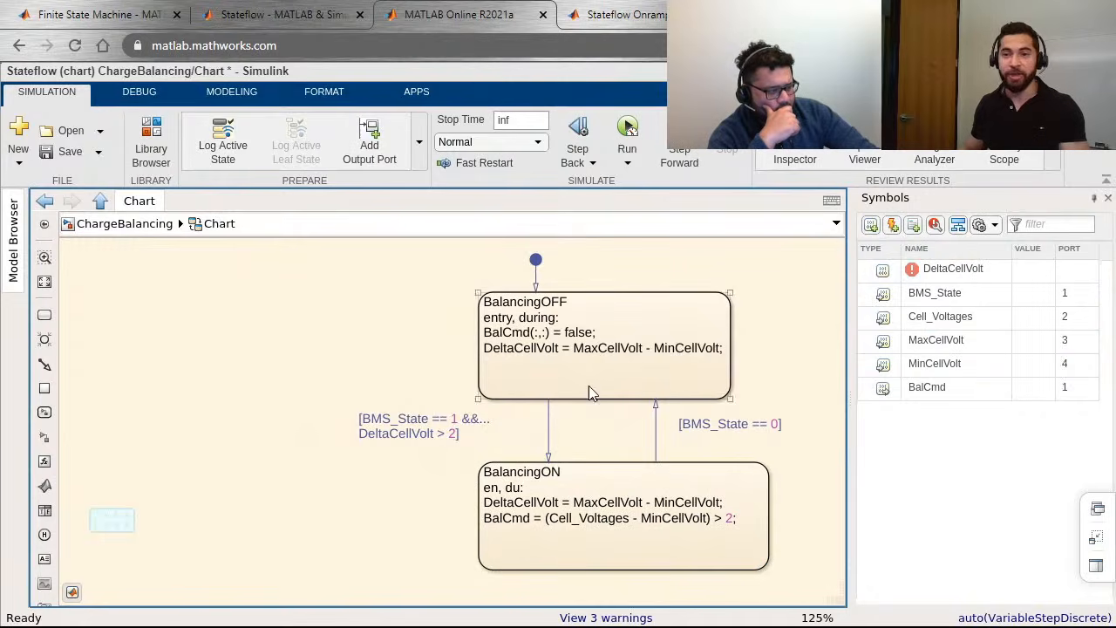
Step: Define the unresolved symbol DeltaCellVolt as Local Data of the chart
mouse_move(917, 272)
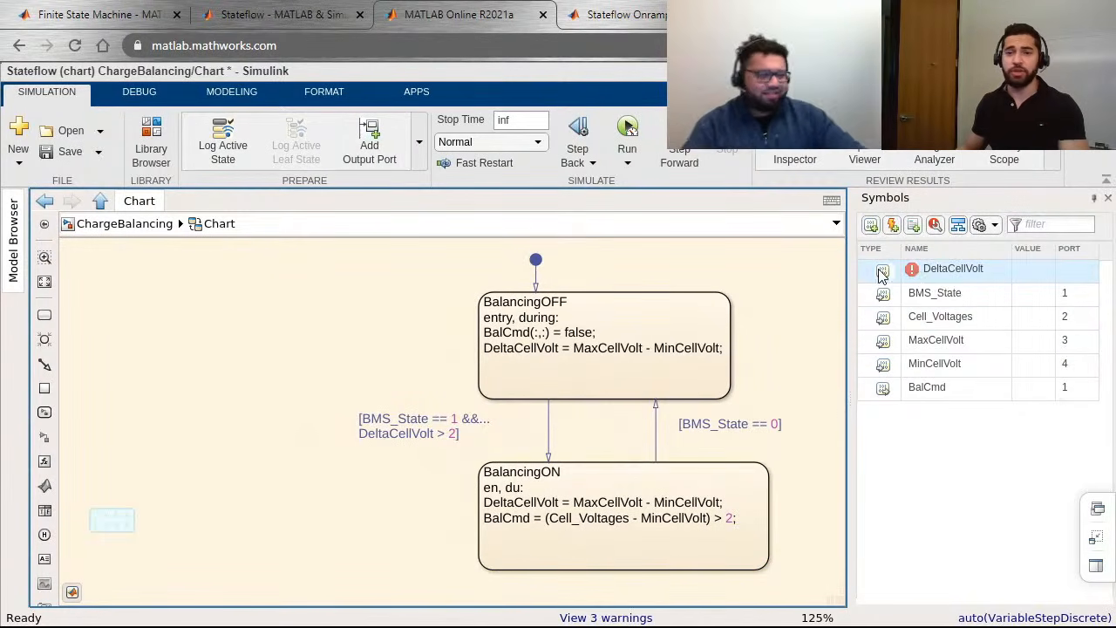
click(881, 271)
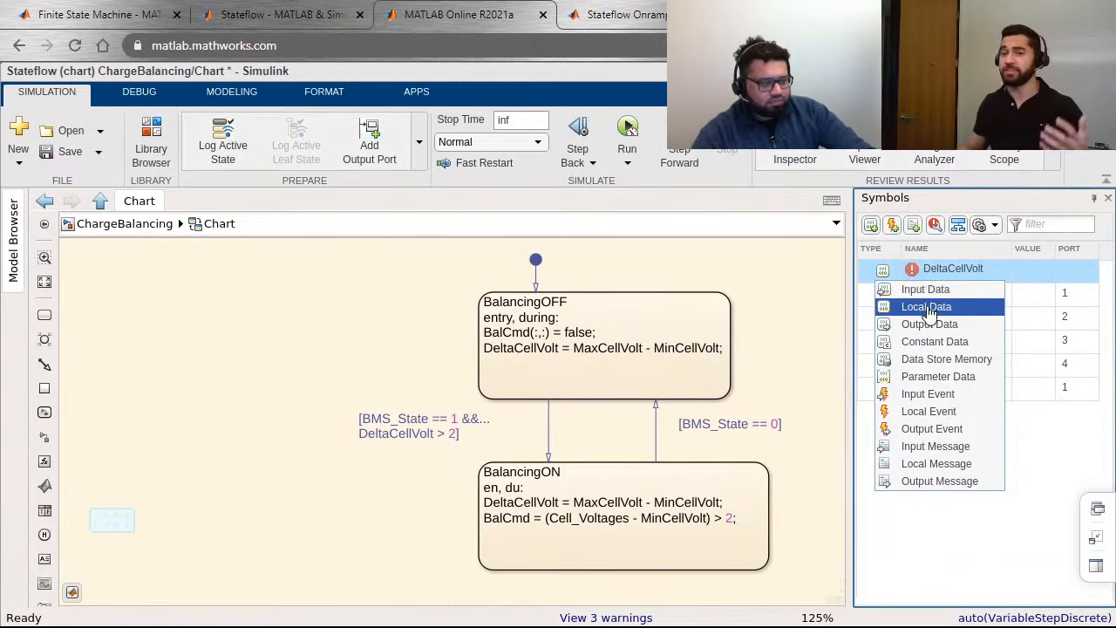
click(970, 310)
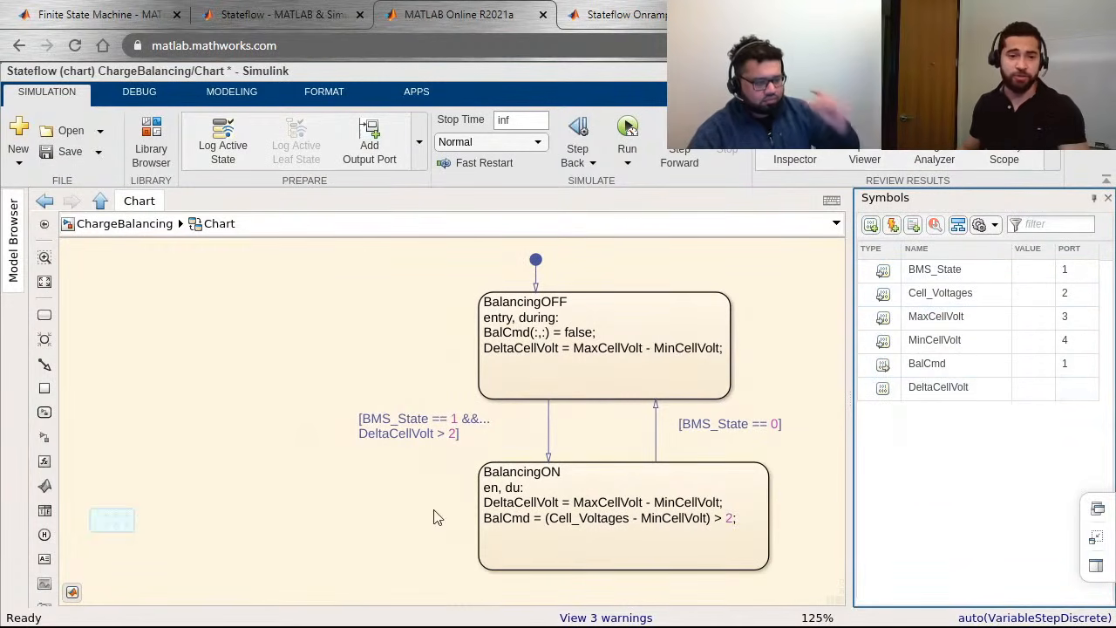
Step: Expand the collapsed control panel and place it beside the two states so its switch and all six knobs show
click(133, 515)
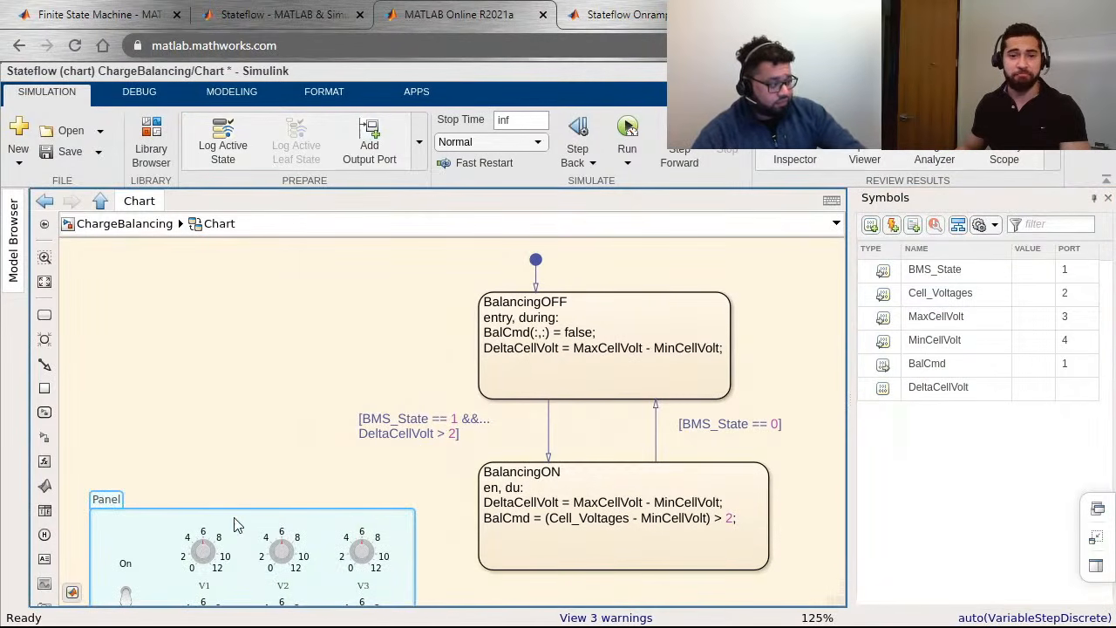
drag(233, 521, 248, 416)
drag(311, 359, 347, 380)
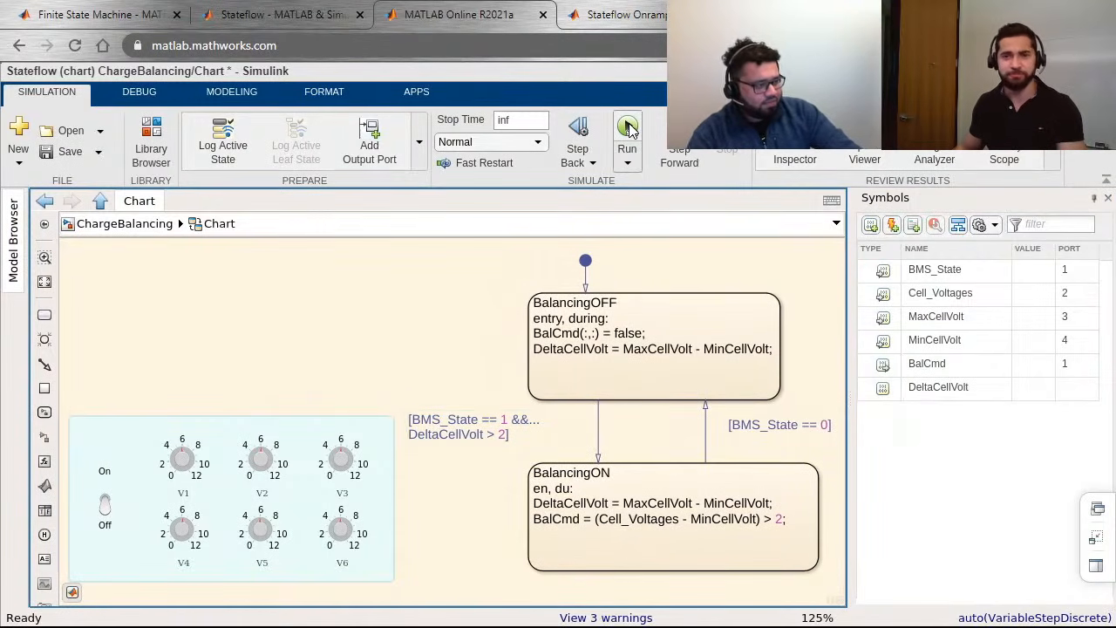
Step: Run the simulation and check the BalCmd display in the top-level model, returning to the chart
click(629, 127)
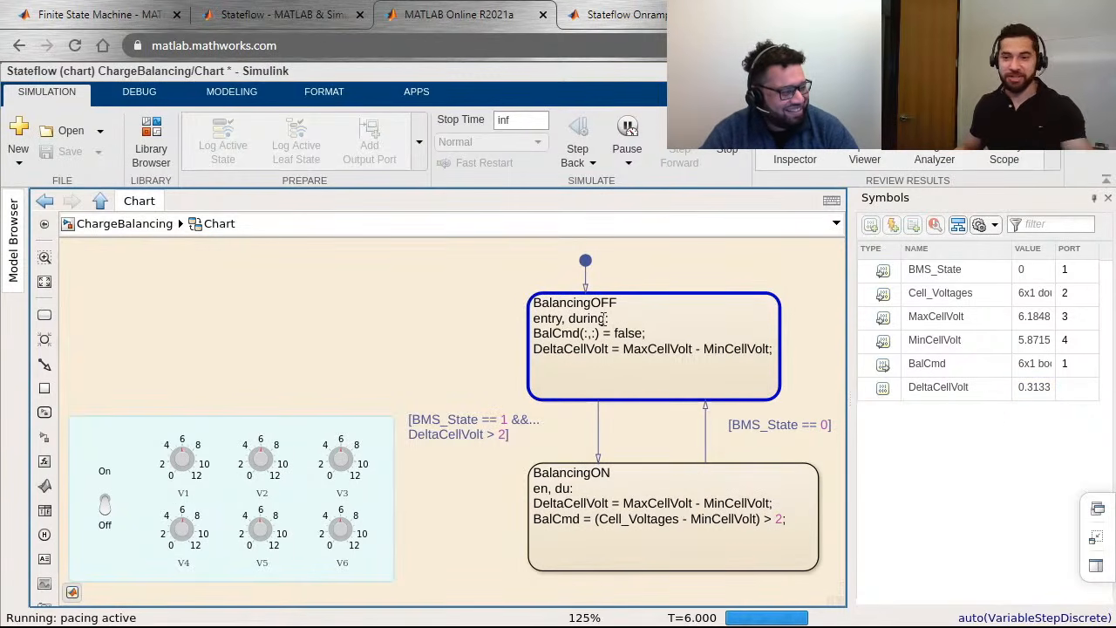
click(1042, 366)
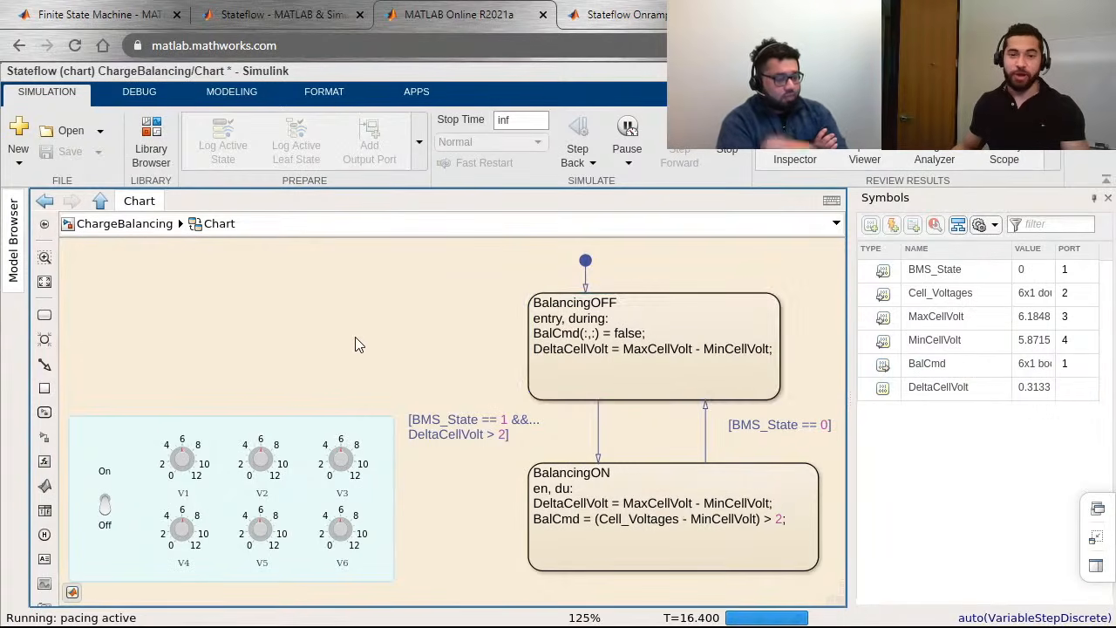
key(Escape)
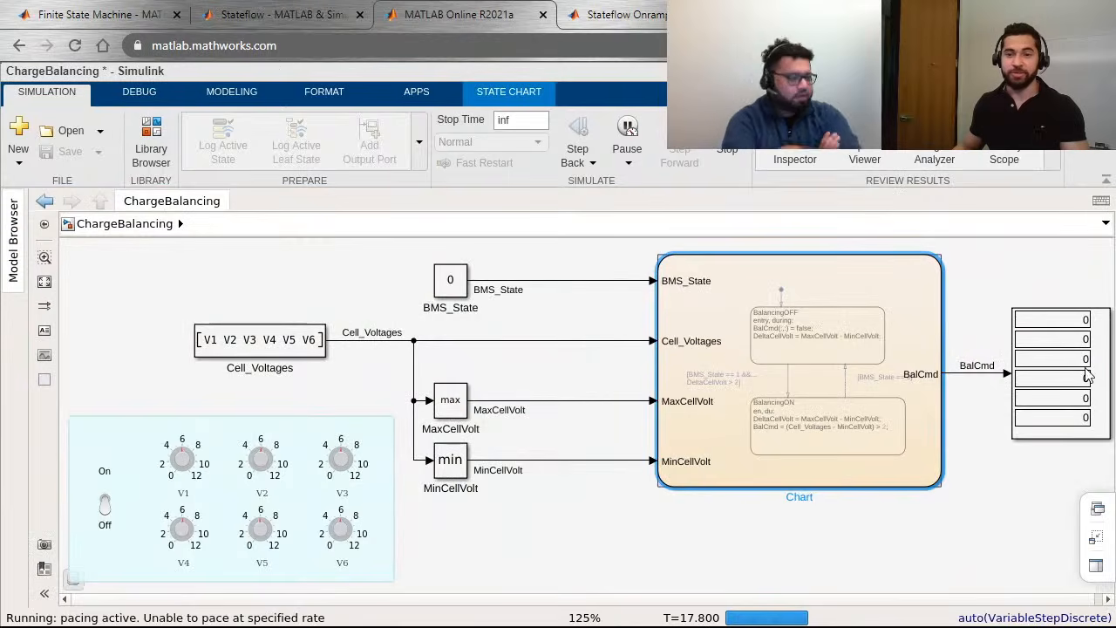
double_click(797, 391)
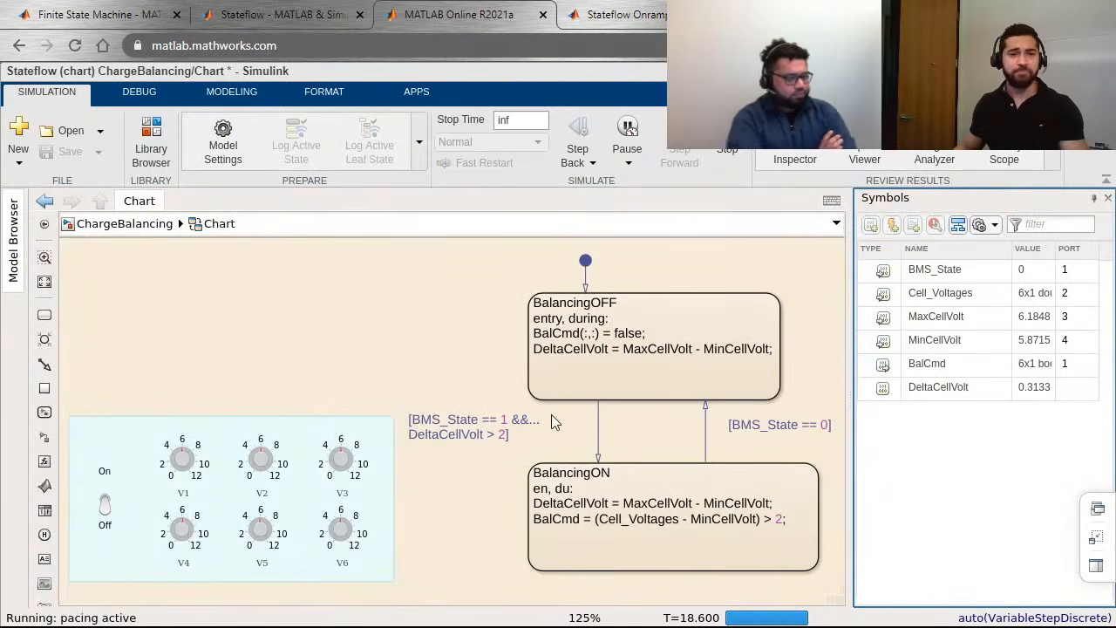
Step: Switch the BMS on and unbalance the cells: turn V1 down to about 2.45, V2 up, and V3 up to about 9.55
click(106, 512)
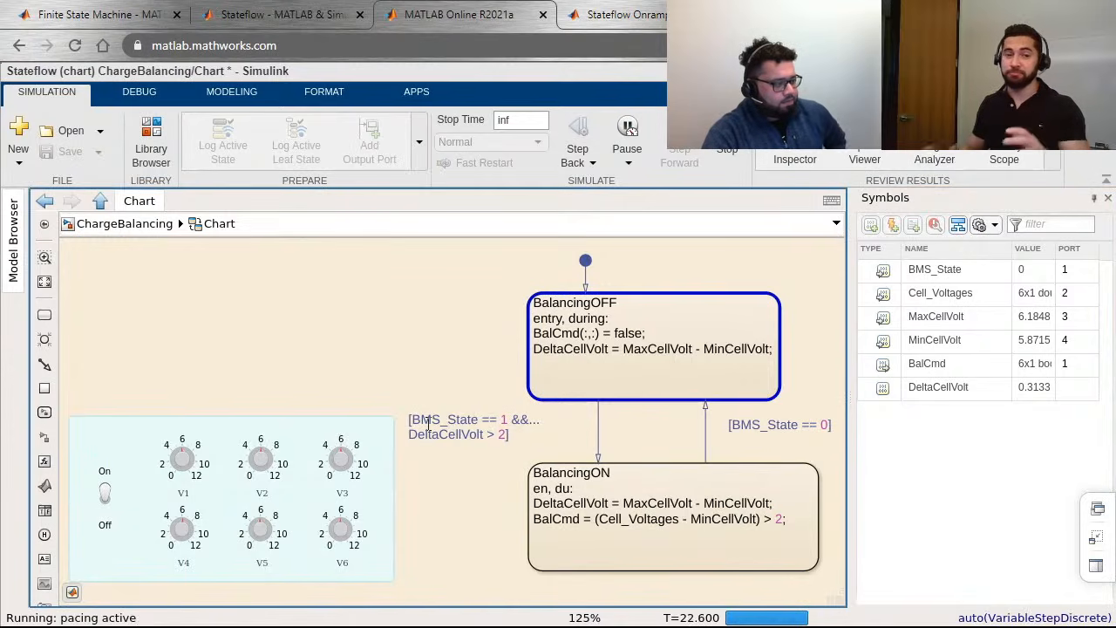
mouse_move(428, 424)
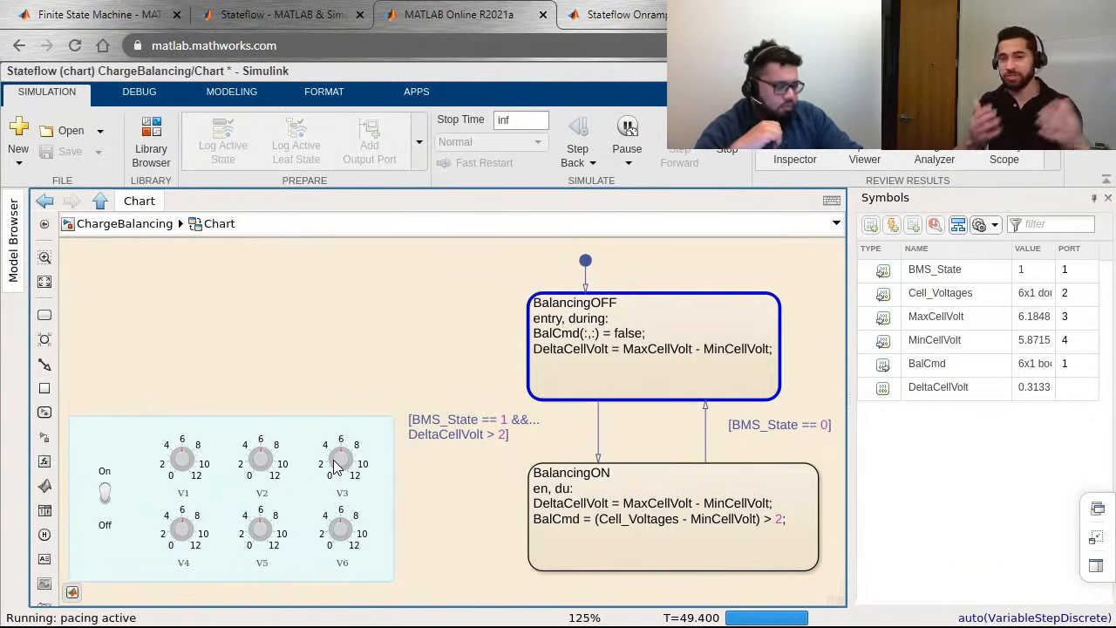
click(171, 460)
click(268, 458)
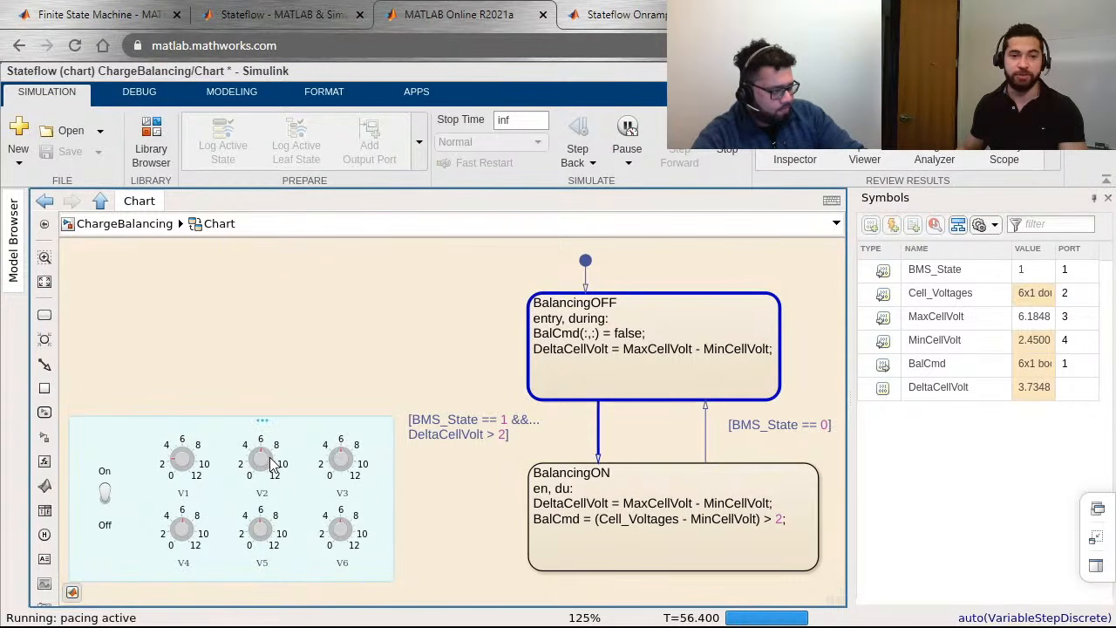
click(361, 463)
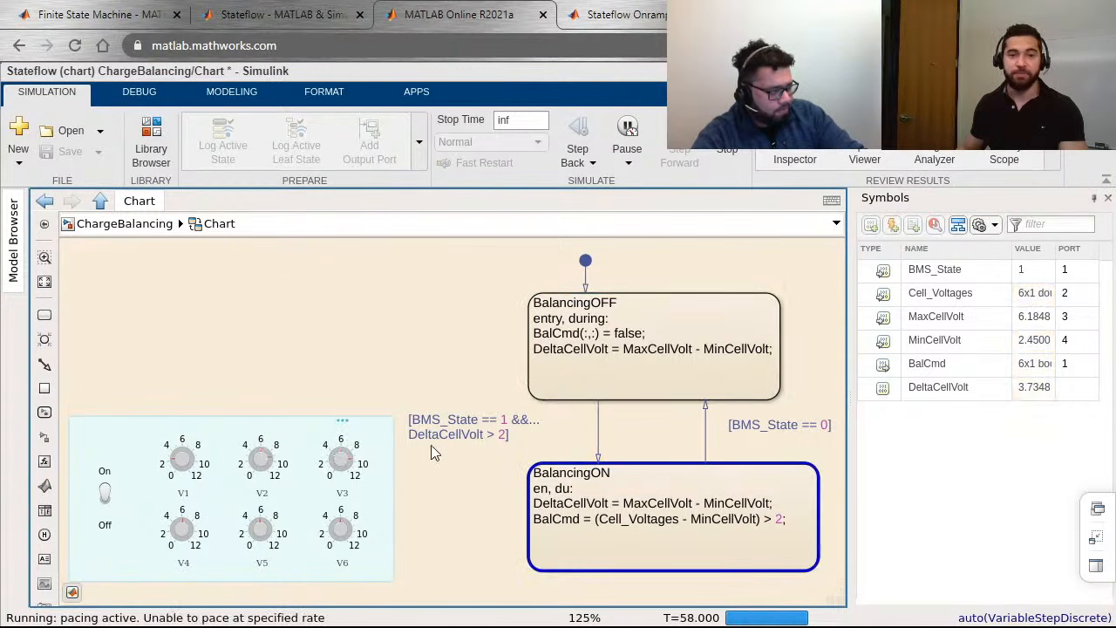
mouse_move(478, 433)
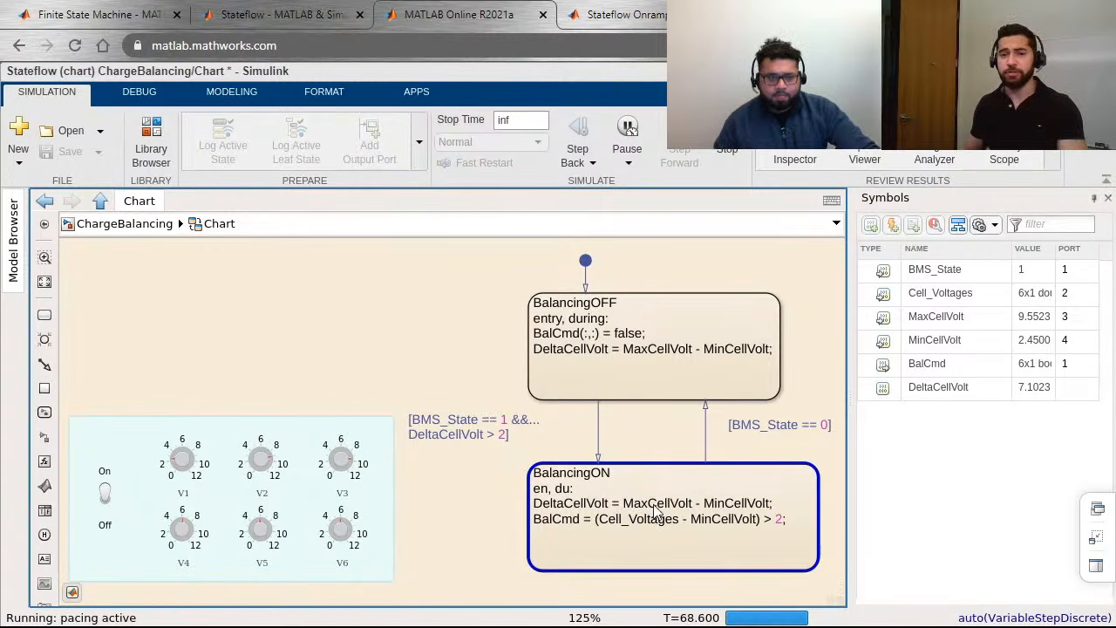
mouse_move(675, 499)
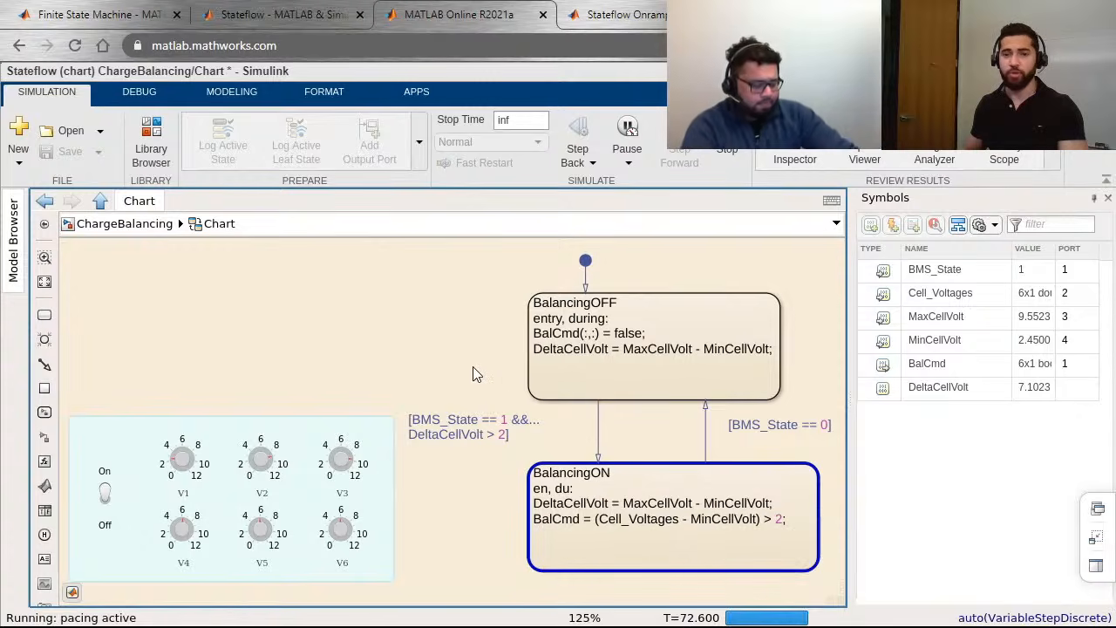
Step: Inspect the per-cell BalCmd values on the top-level display with balancing on, and return to the chart to review its transitions
key(Escape)
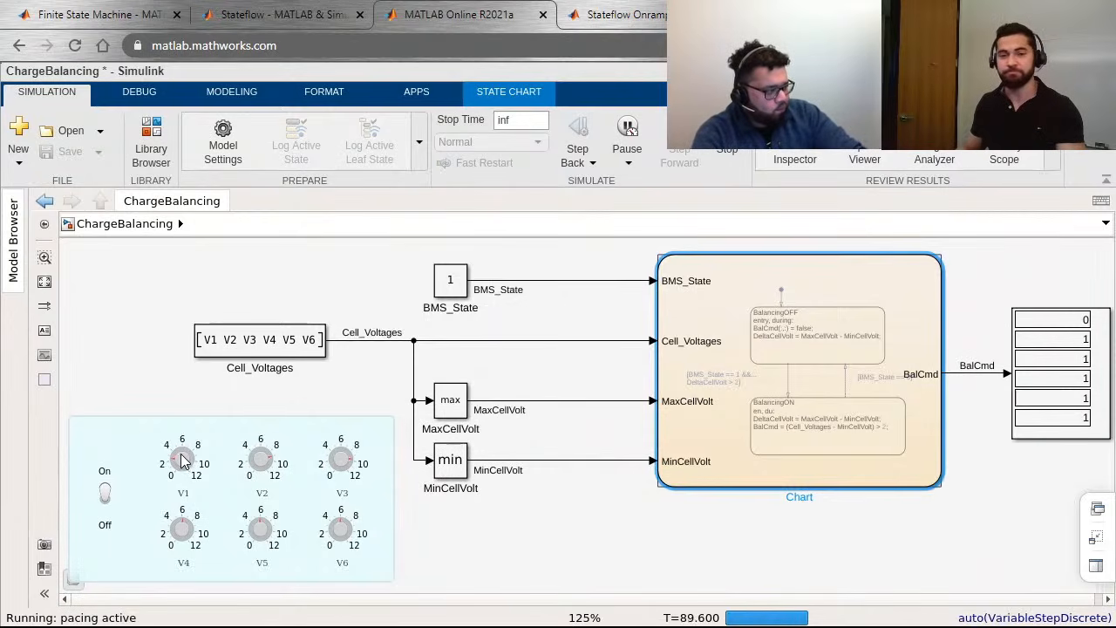
double_click(764, 451)
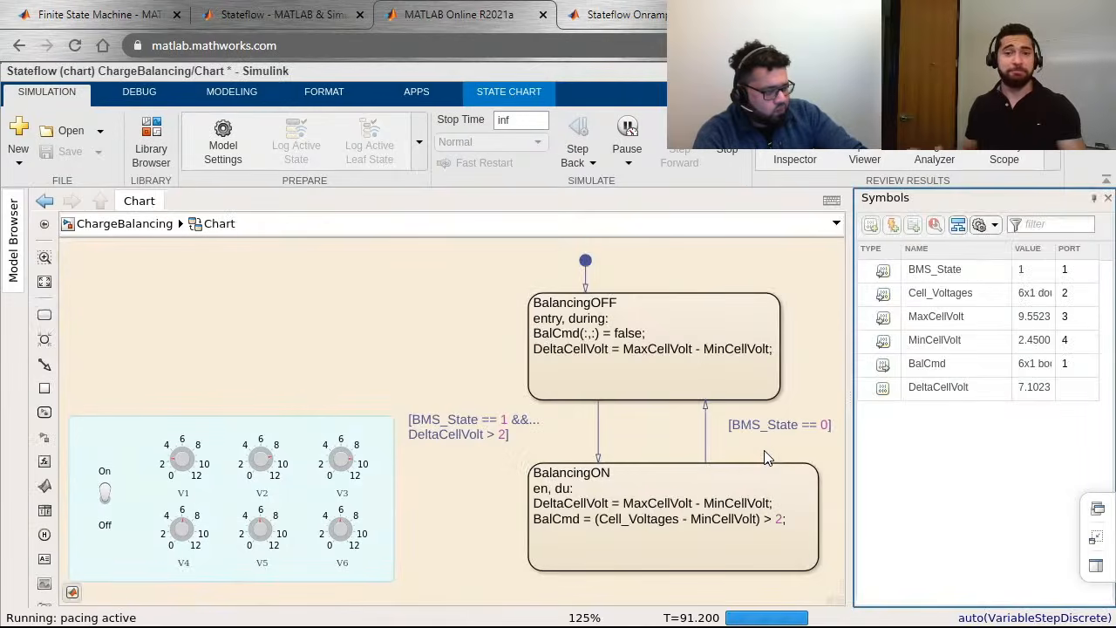
mouse_move(765, 455)
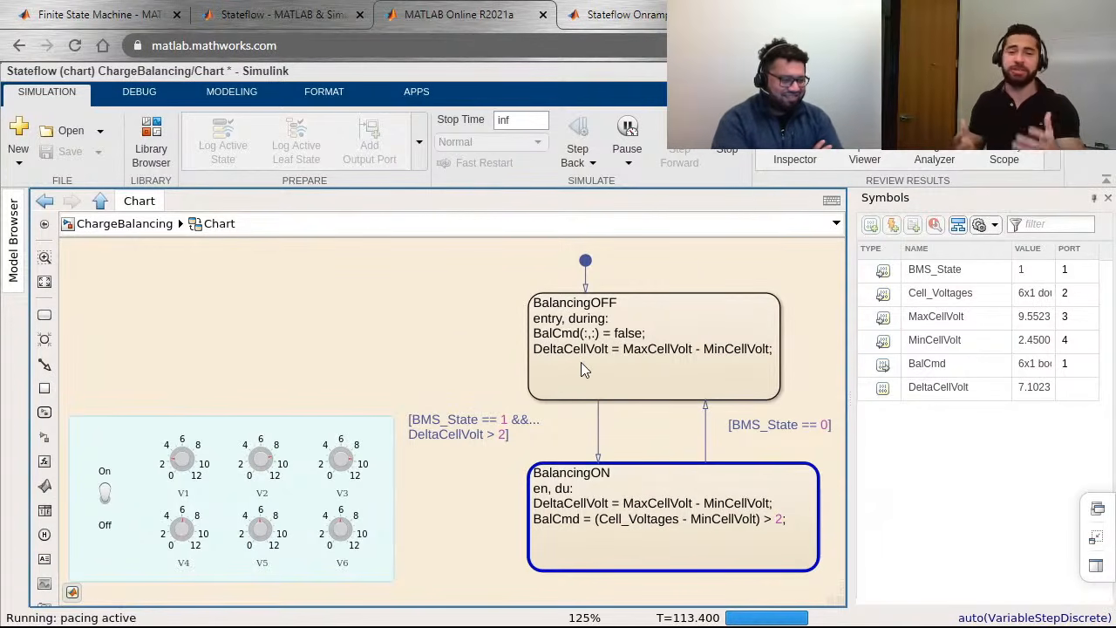
mouse_move(582, 368)
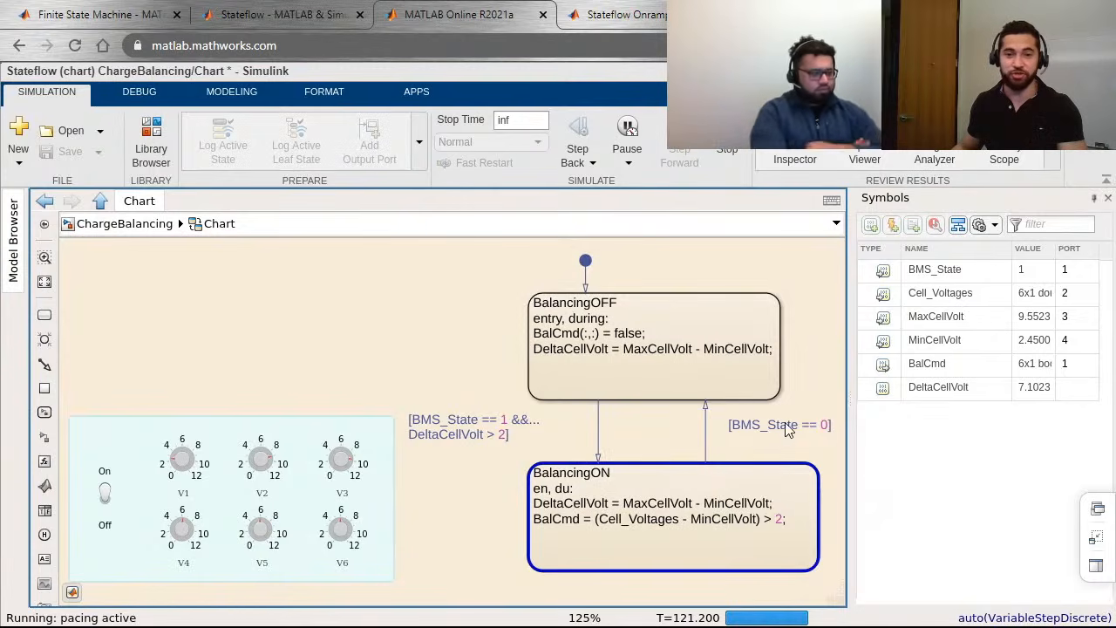
Step: Switch the BMS off and check the BalCmd display in the top-level model, returning to the chart
click(106, 499)
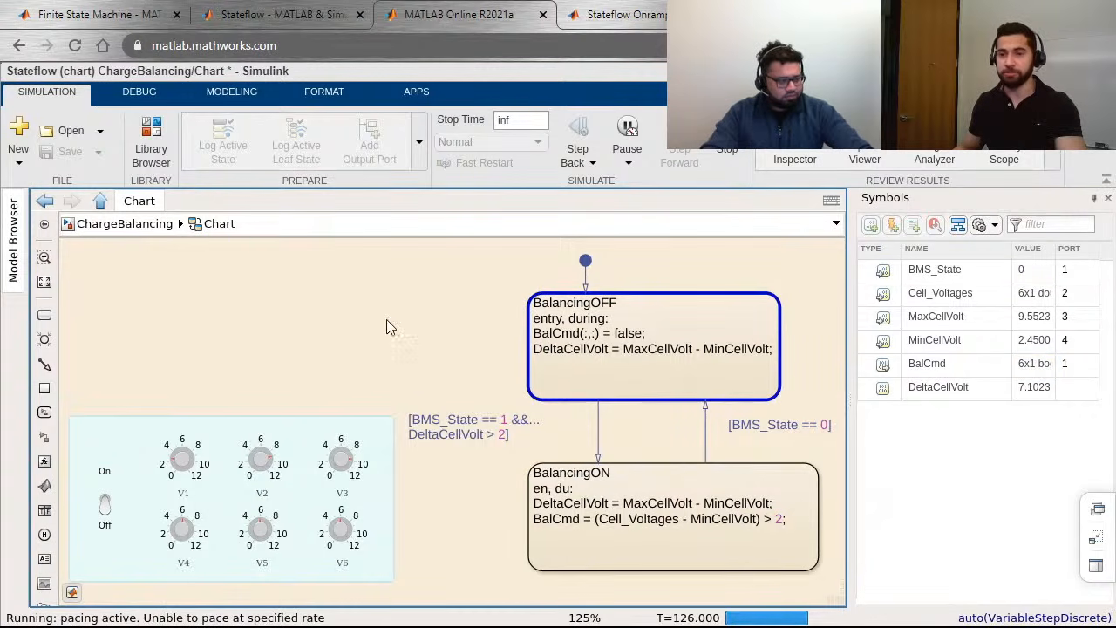
key(Escape)
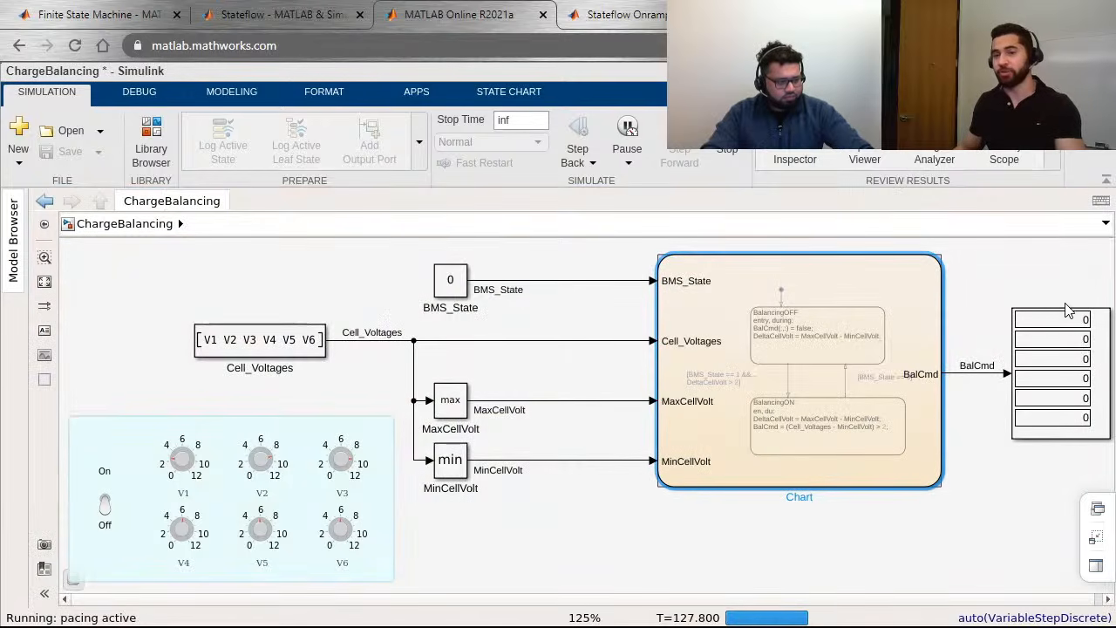
double_click(888, 375)
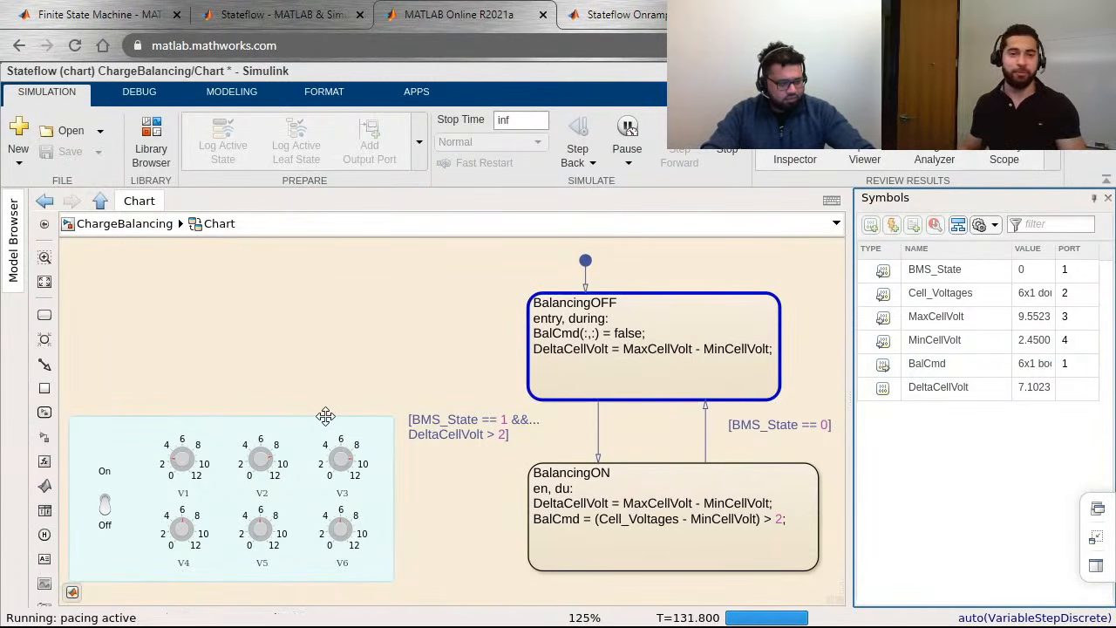
Step: Turn the V1, V2 and V3 knobs back to about 6 to rebalance the cell voltages
click(182, 450)
click(264, 453)
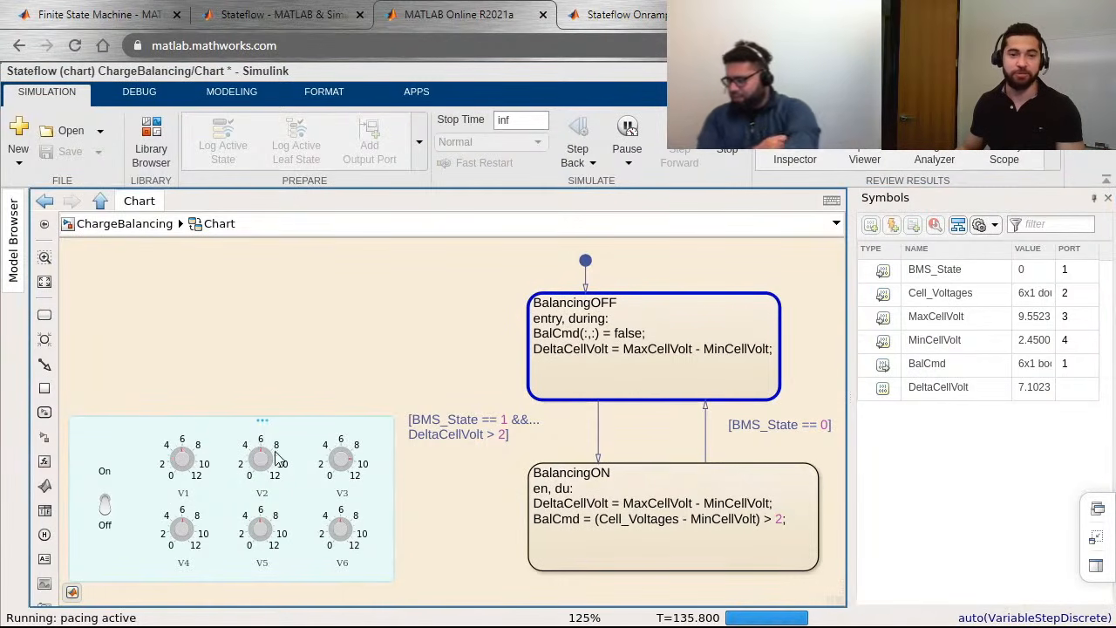
click(343, 455)
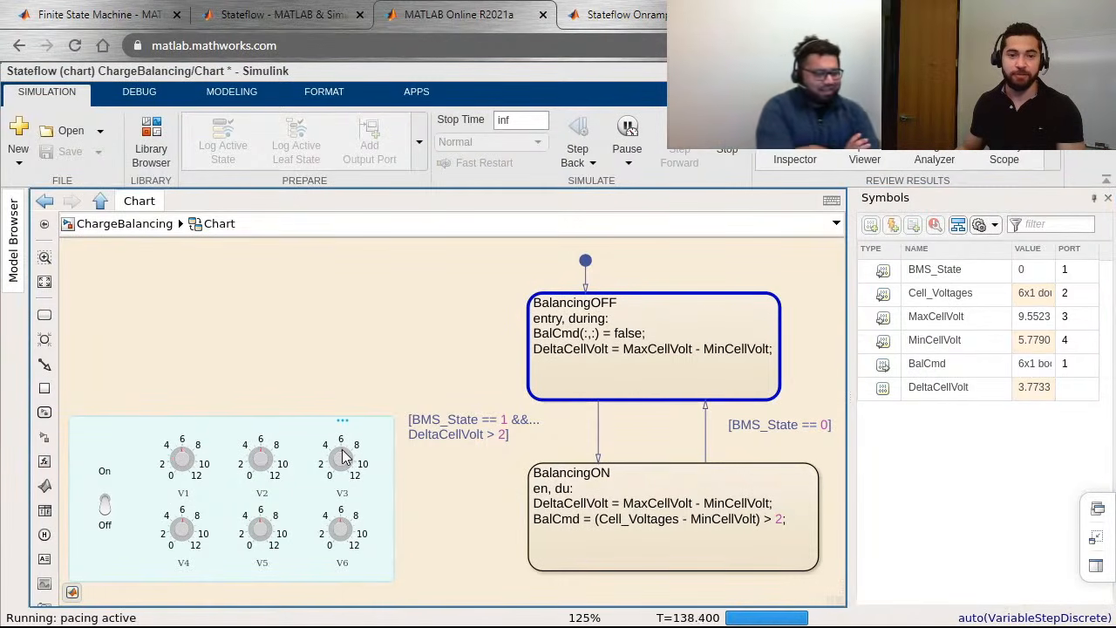
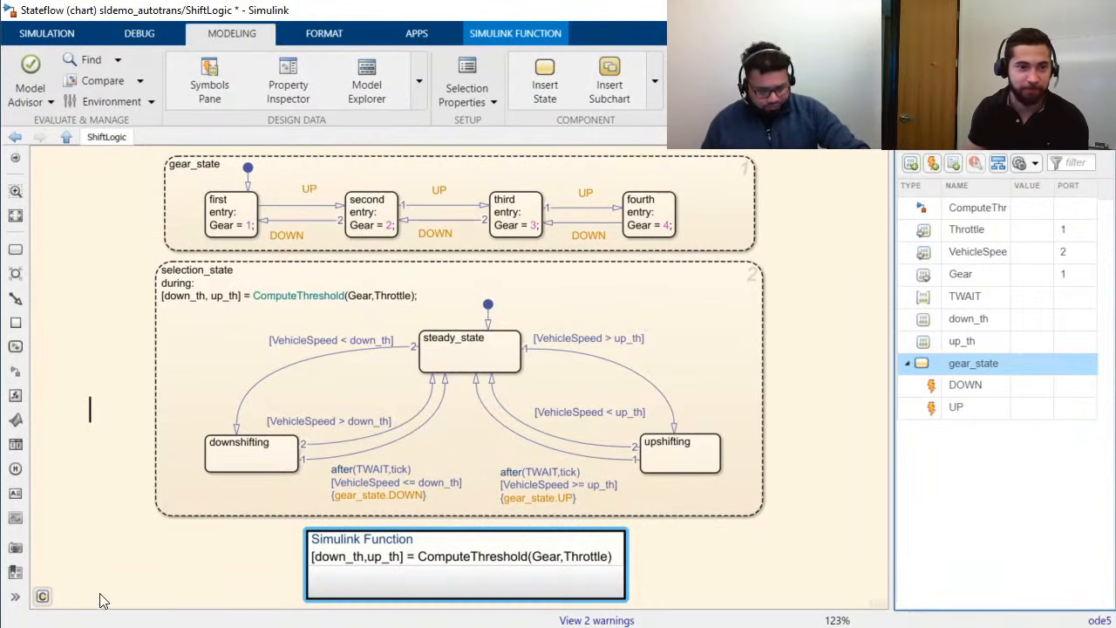
Step: Examine the ShiftLogic chart's first-to-second UP transition in gear_state and the downshifting state in selection_state
click(419, 514)
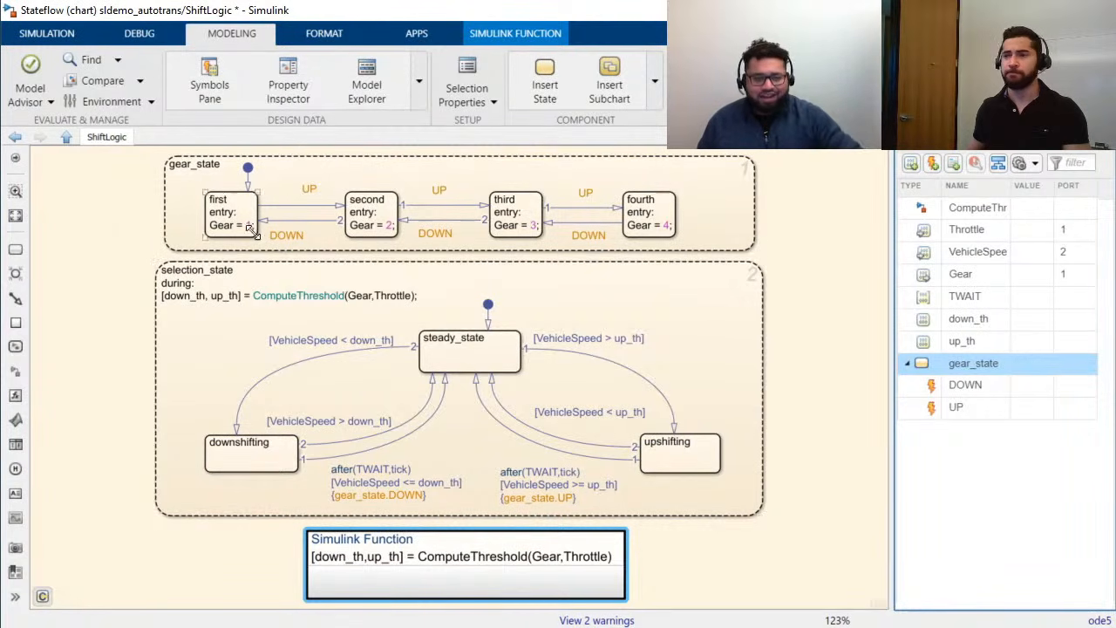
click(303, 187)
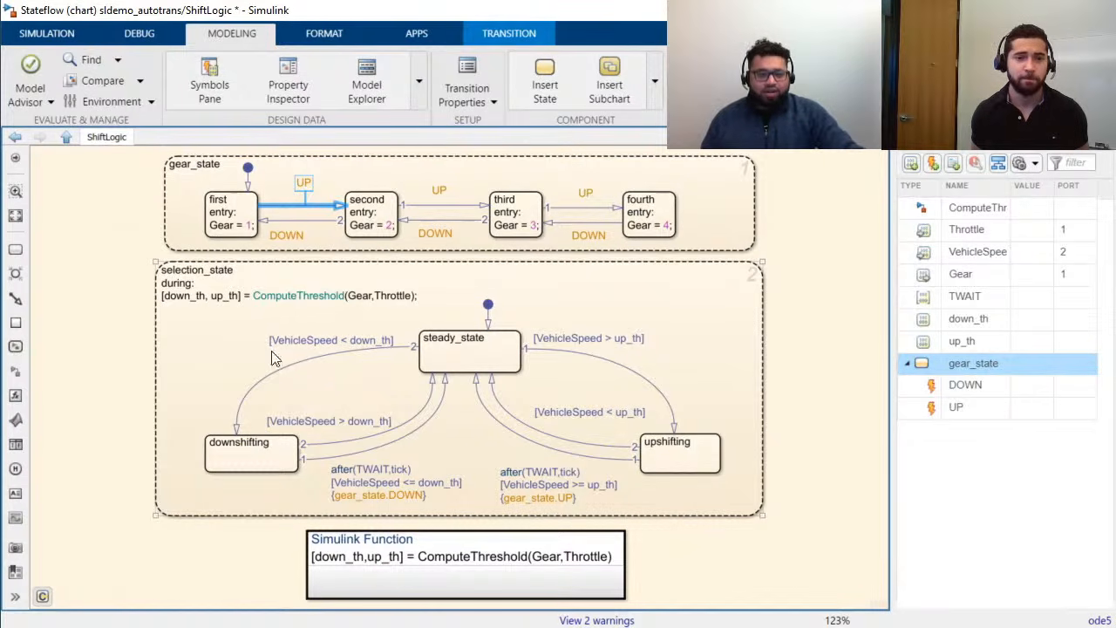
click(211, 452)
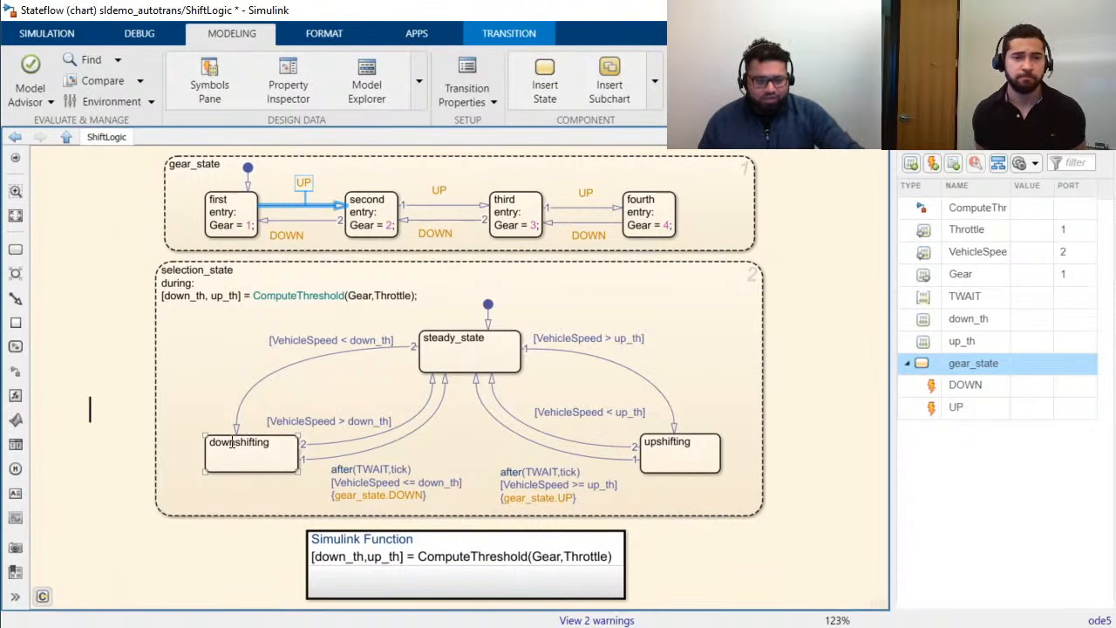
click(277, 489)
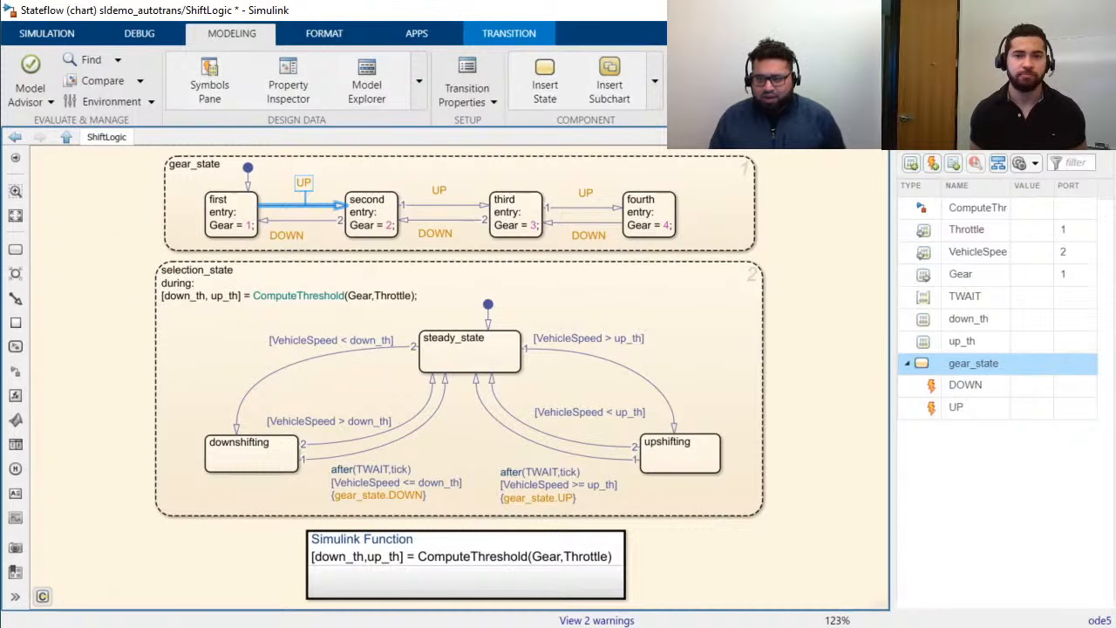
Step: Open the PlotResults scope from the top-level sldemo_autotrans model and return to the ShiftLogic chart
click(61, 137)
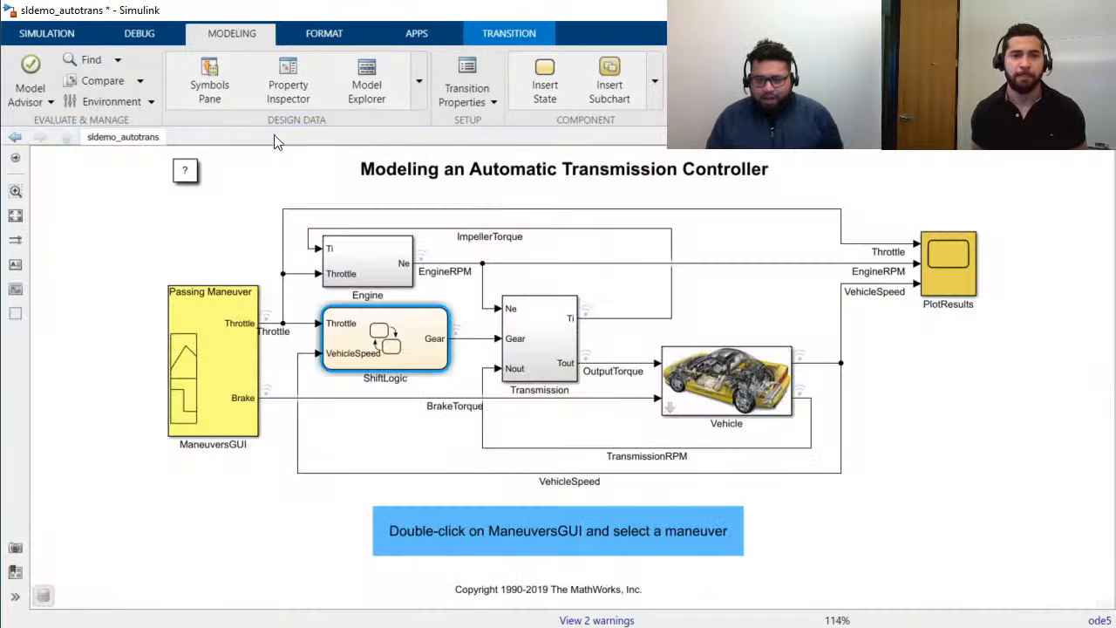
click(953, 265)
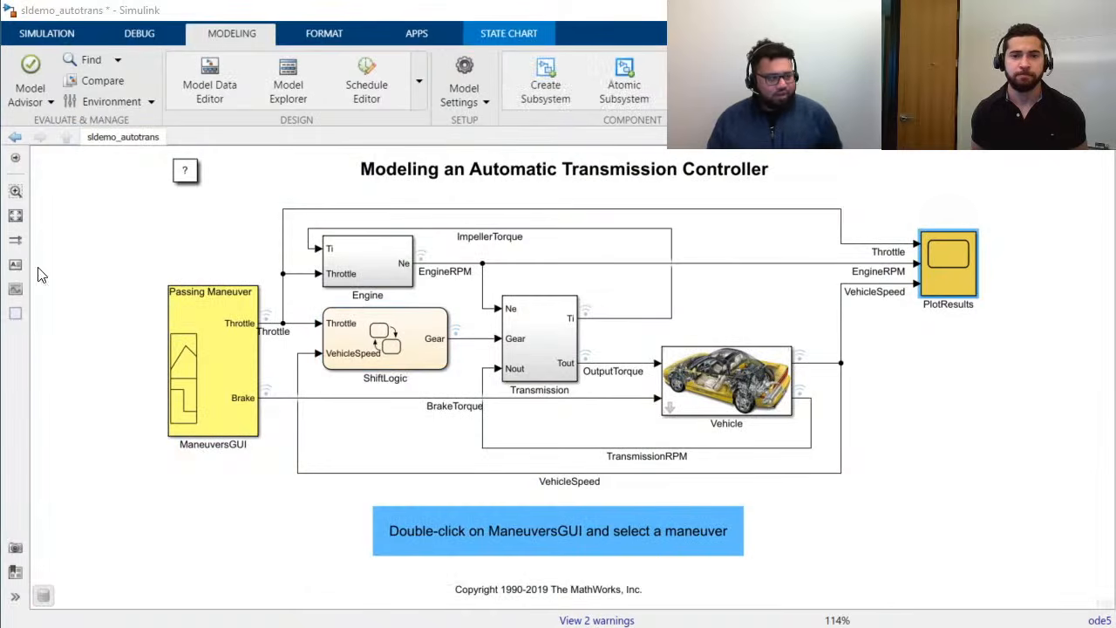
drag(0, 488, 0, 262)
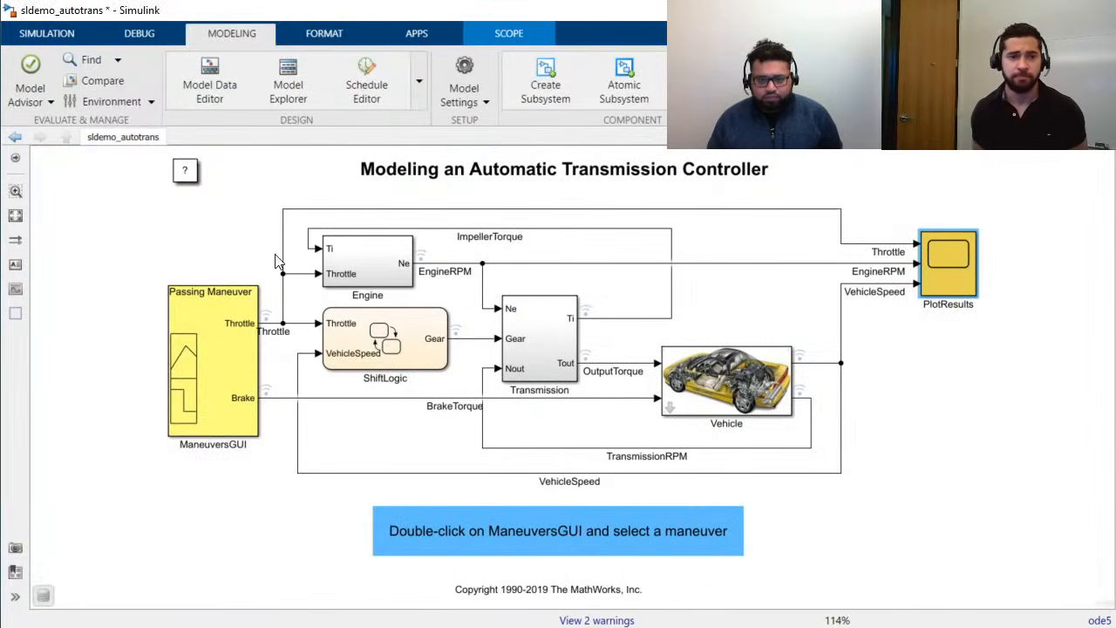
double_click(416, 354)
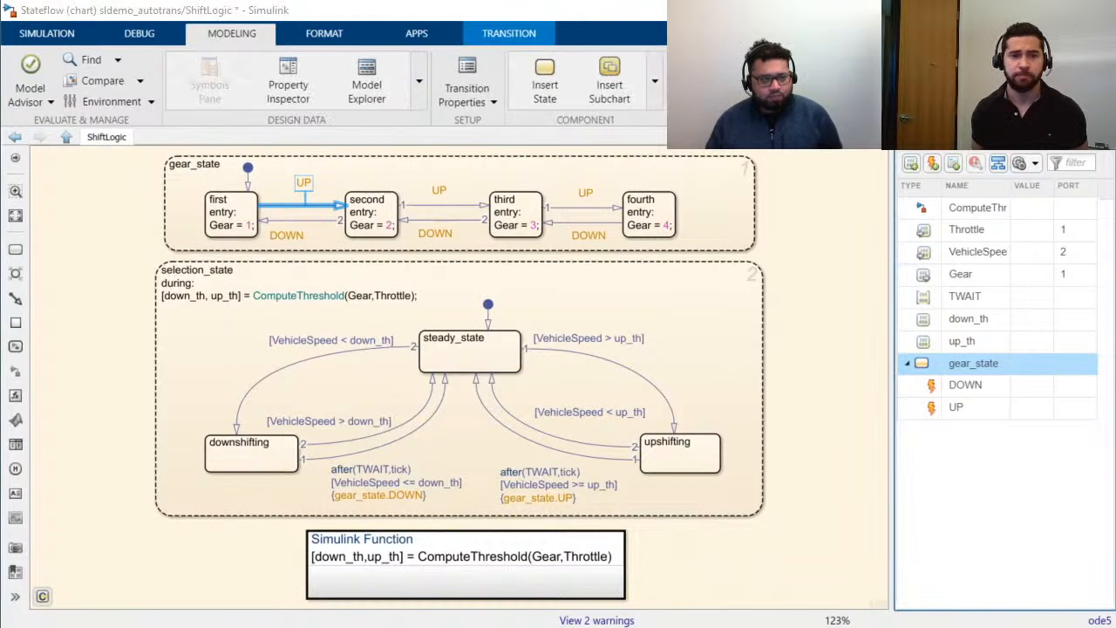
Step: Bring the PlotResults scope window forward, shrink it and place it beside the ShiftLogic state diagrams
key(alt+Tab)
drag(281, 222, 746, 32)
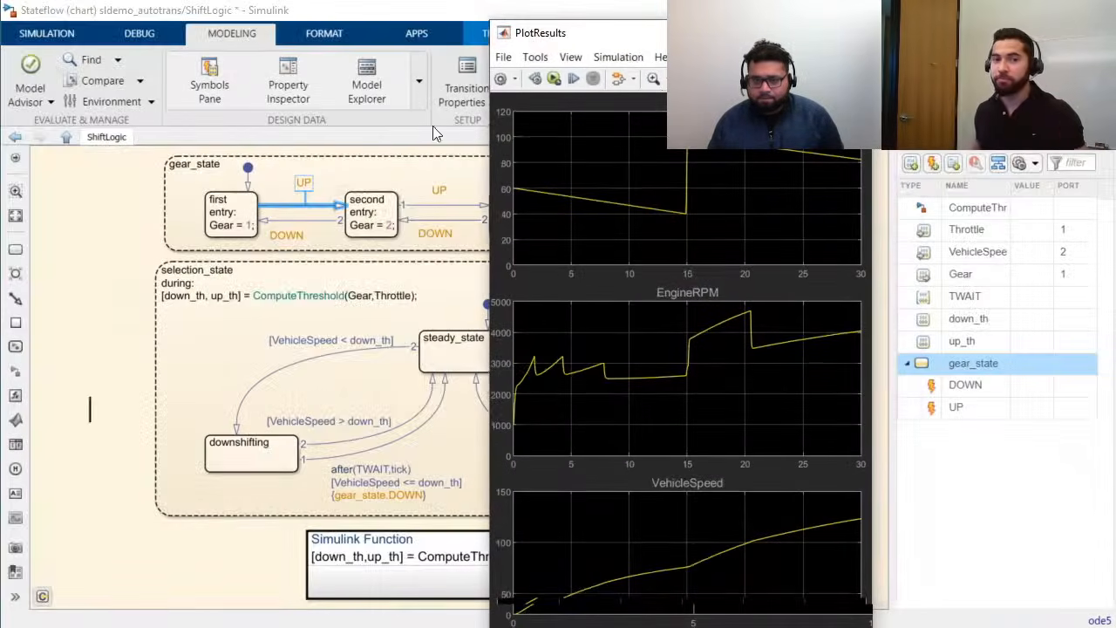
drag(486, 20, 622, 157)
drag(715, 179, 917, 99)
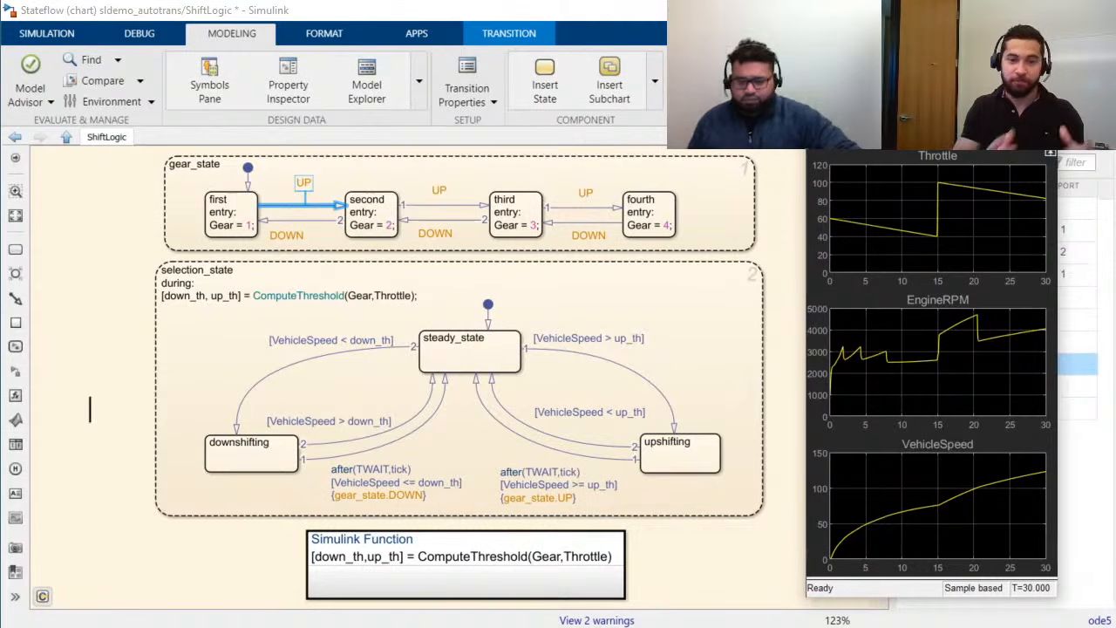
Step: Run the sldemo_autotrans simulation with the ShiftLogic chart and the PlotResults scope both in view
click(552, 436)
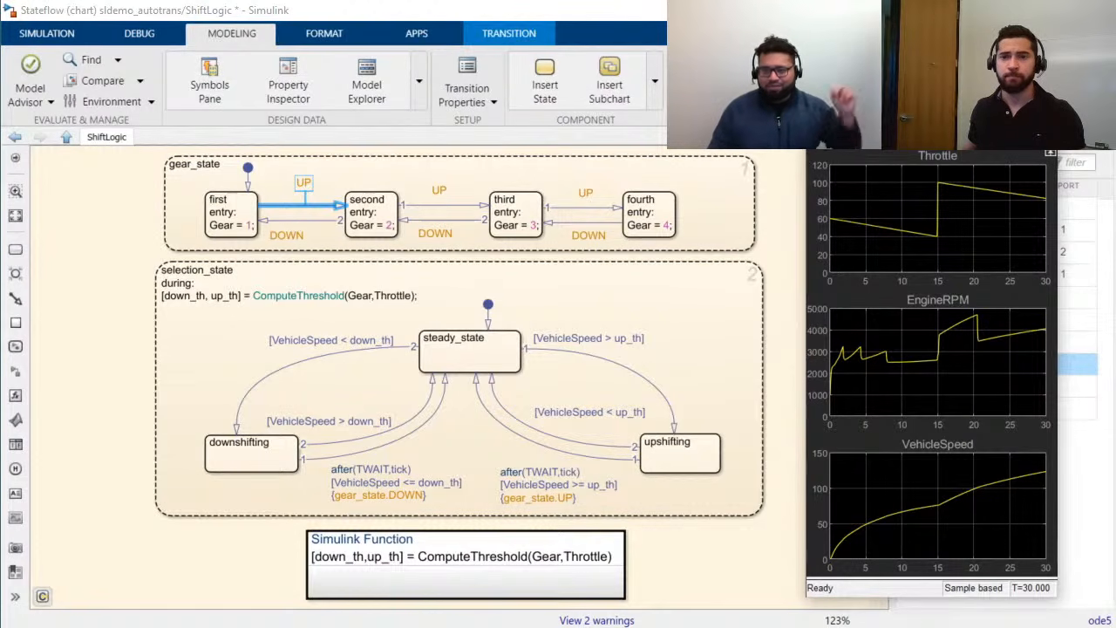
key(ctrl+t)
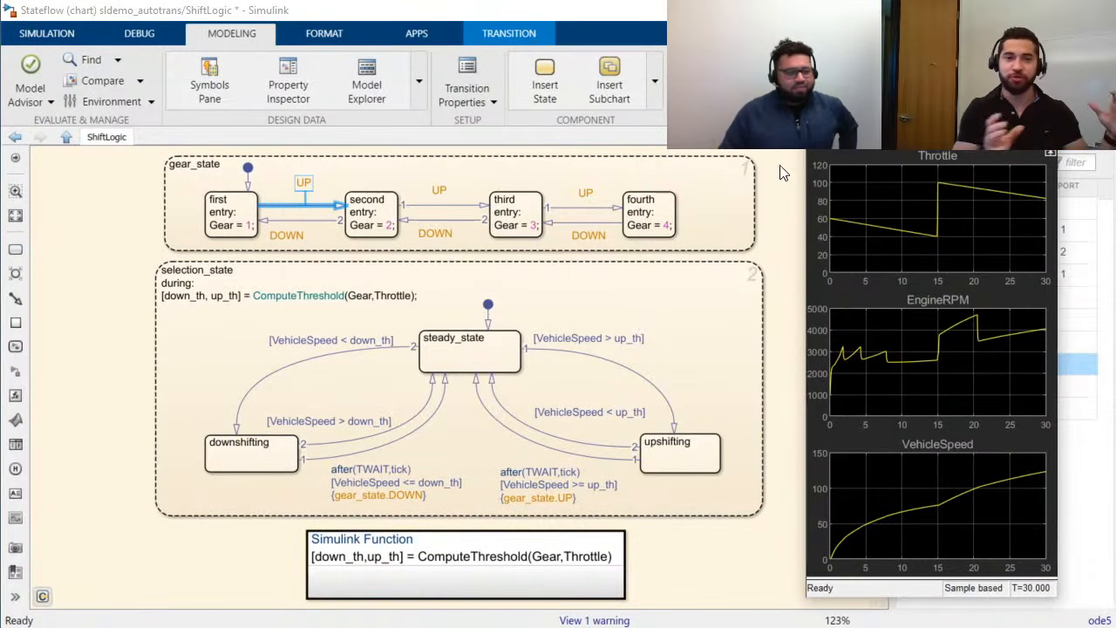
click(679, 357)
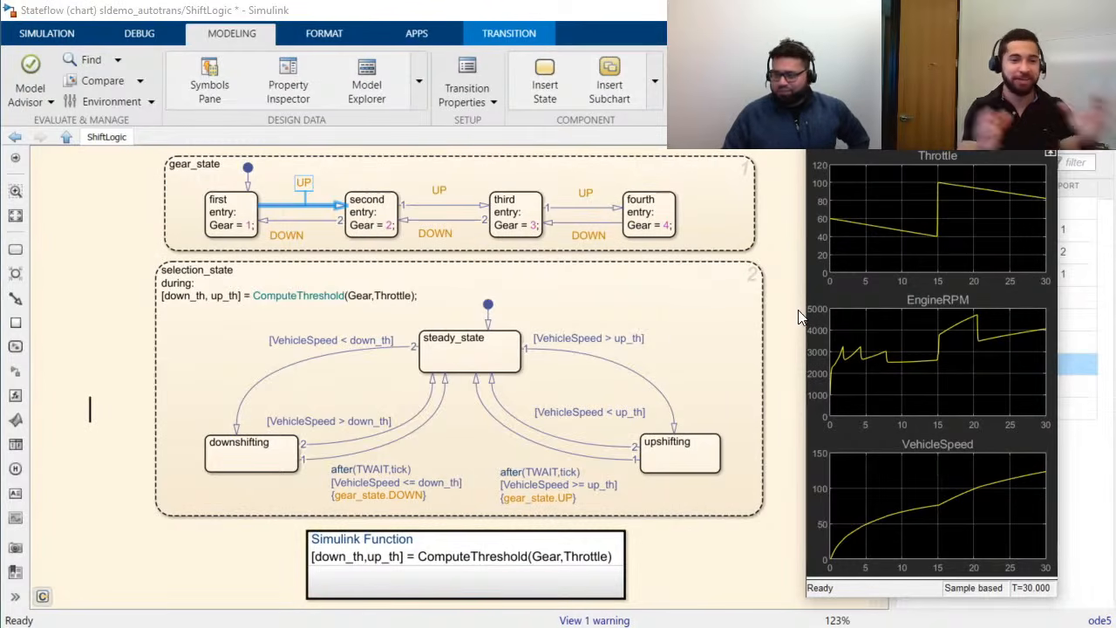
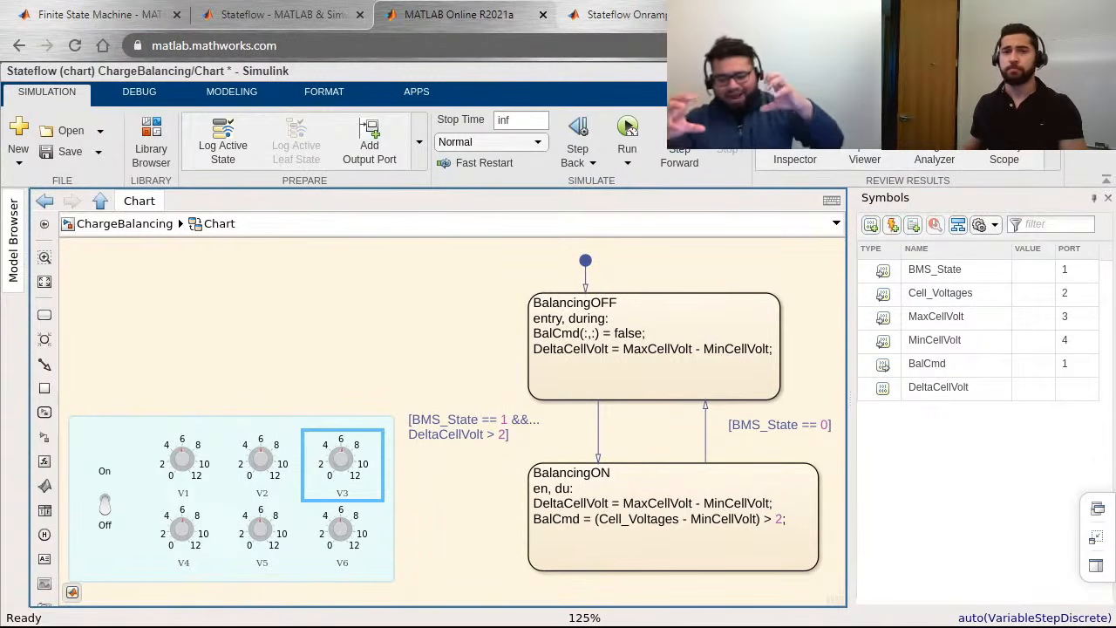
Step: Draw a new state in the ChargeBalancing chart and size it to enclose the BalancingOFF and BalancingON states
click(234, 98)
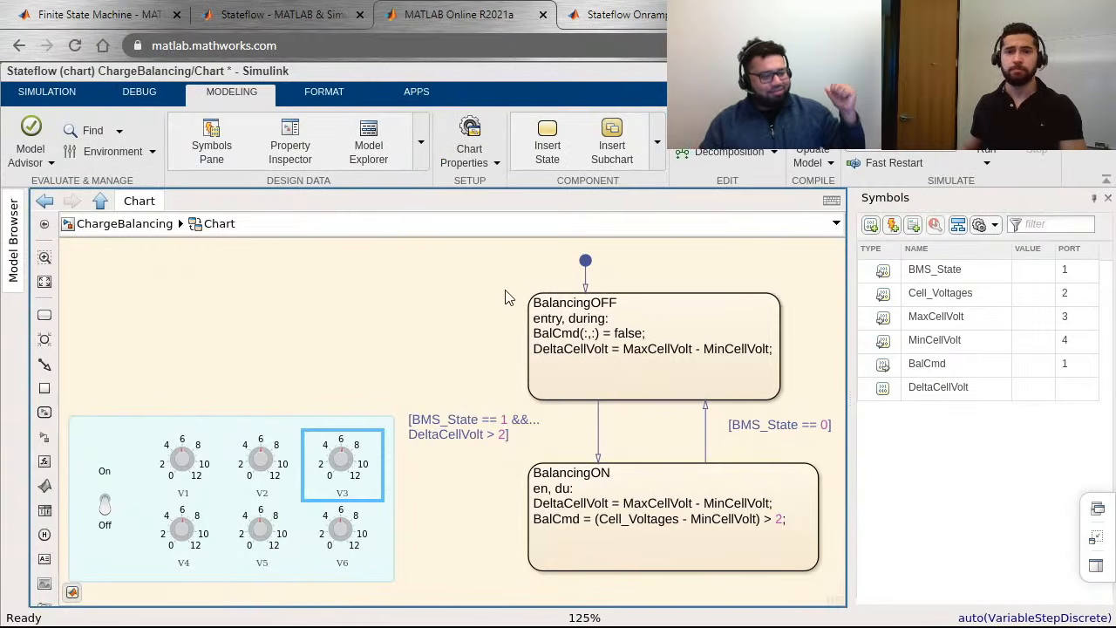
drag(420, 251, 838, 593)
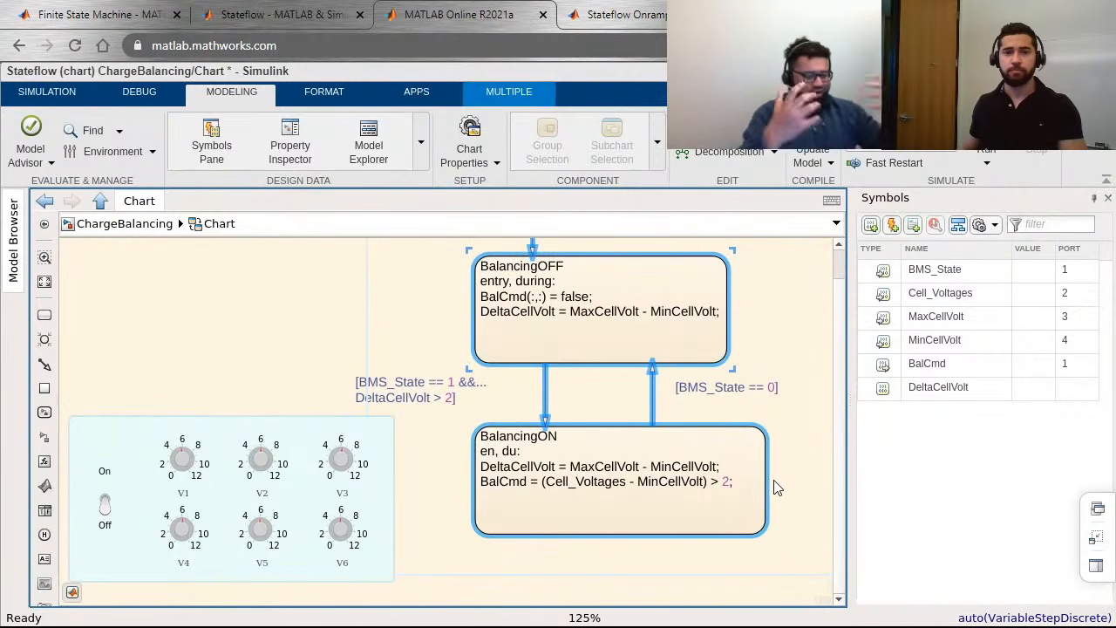
scroll(780, 490, down, 1)
drag(300, 303, 388, 334)
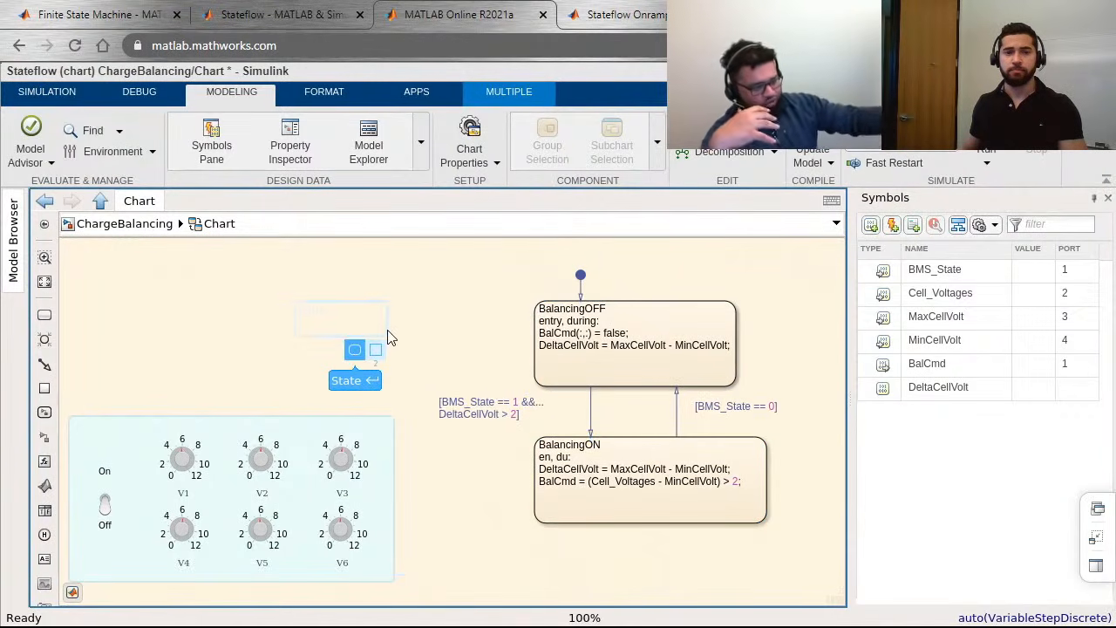
click(355, 350)
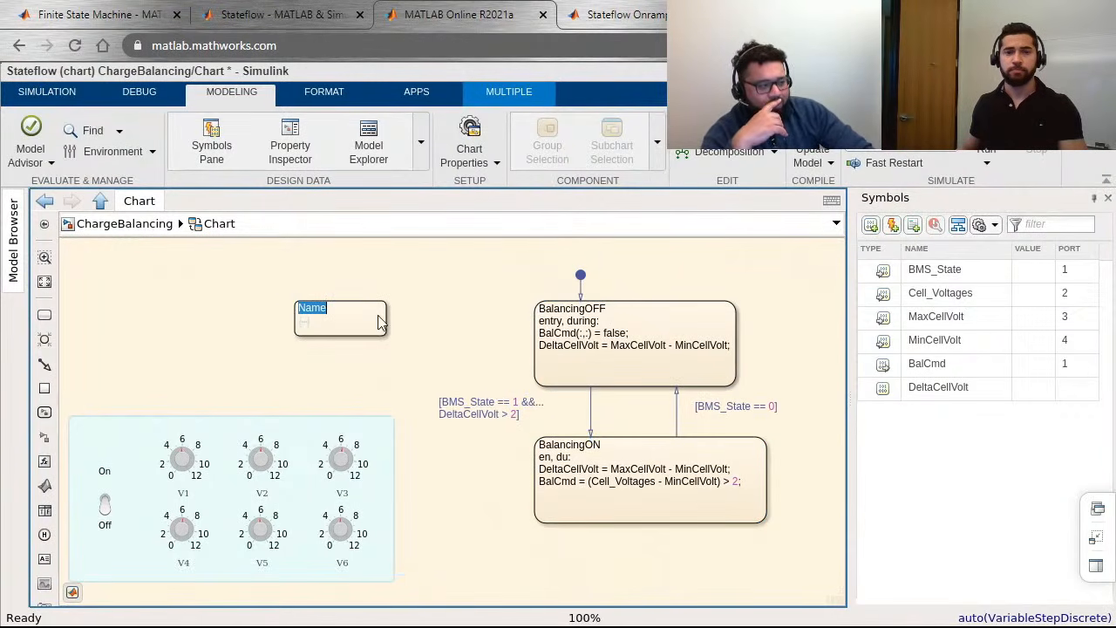
drag(388, 329, 689, 513)
key(Escape)
drag(388, 336, 825, 554)
drag(295, 302, 434, 289)
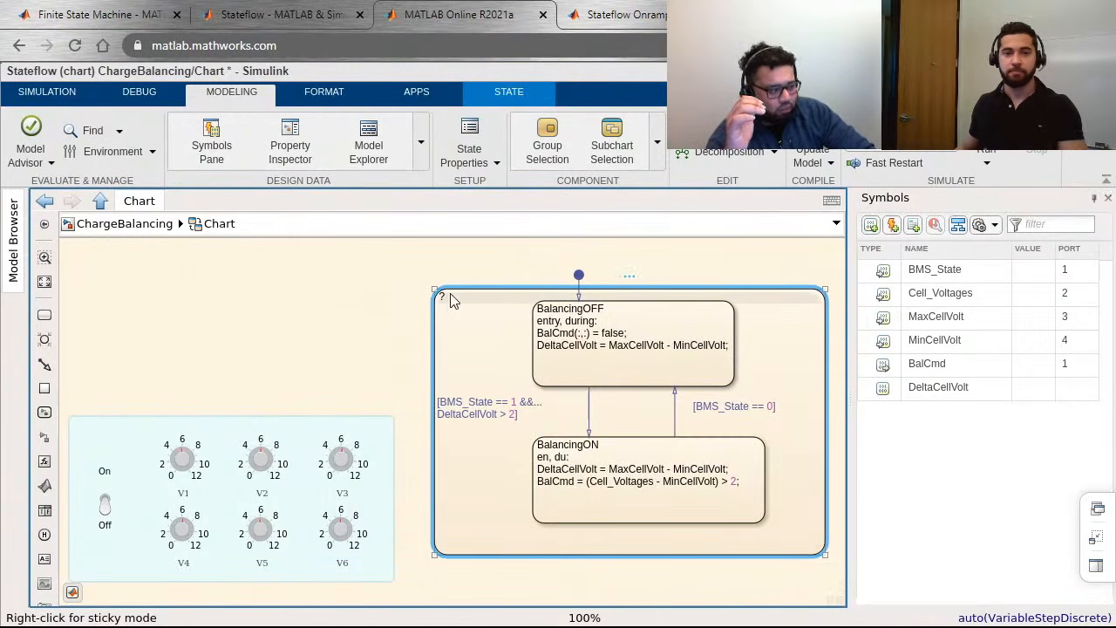
Step: Name the enclosing state BigState and move the default transition's starting point farther above it
click(443, 297)
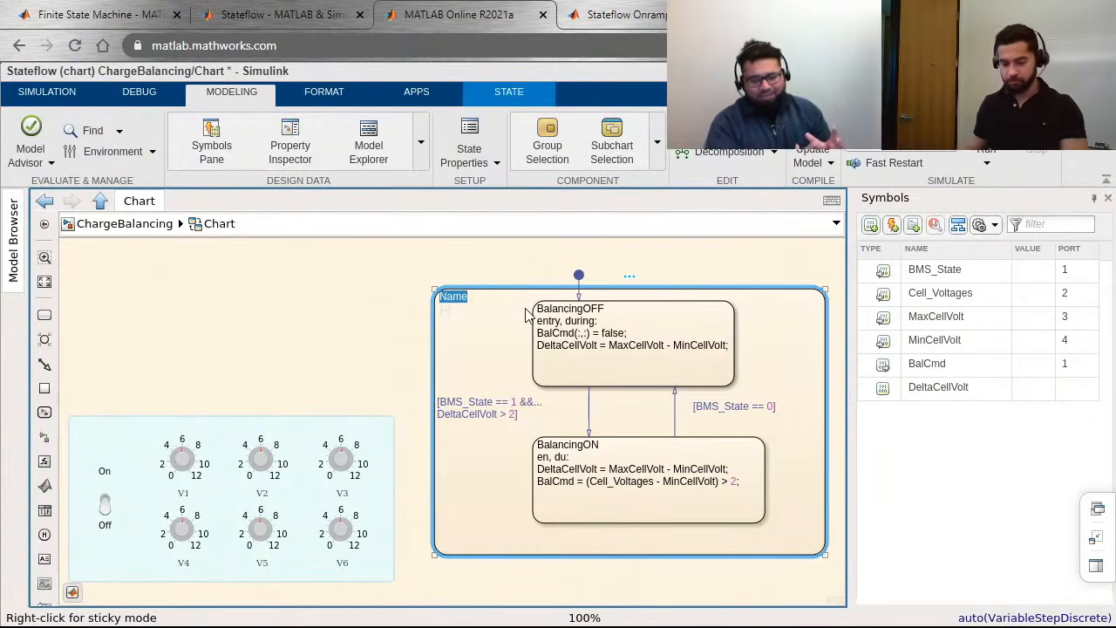
text(BigStat)
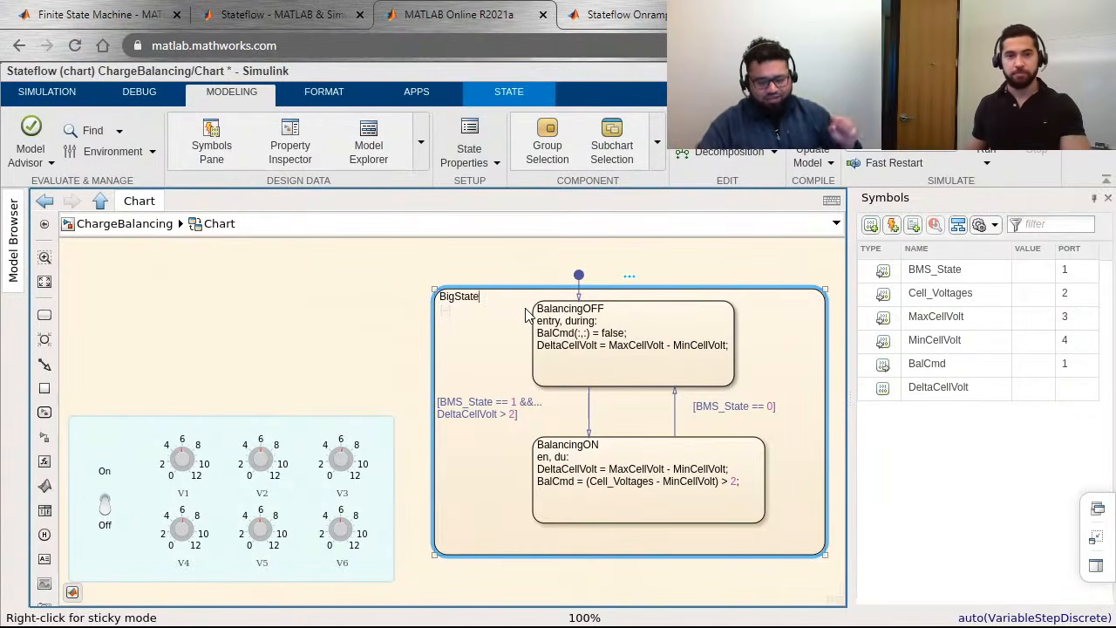
click(348, 336)
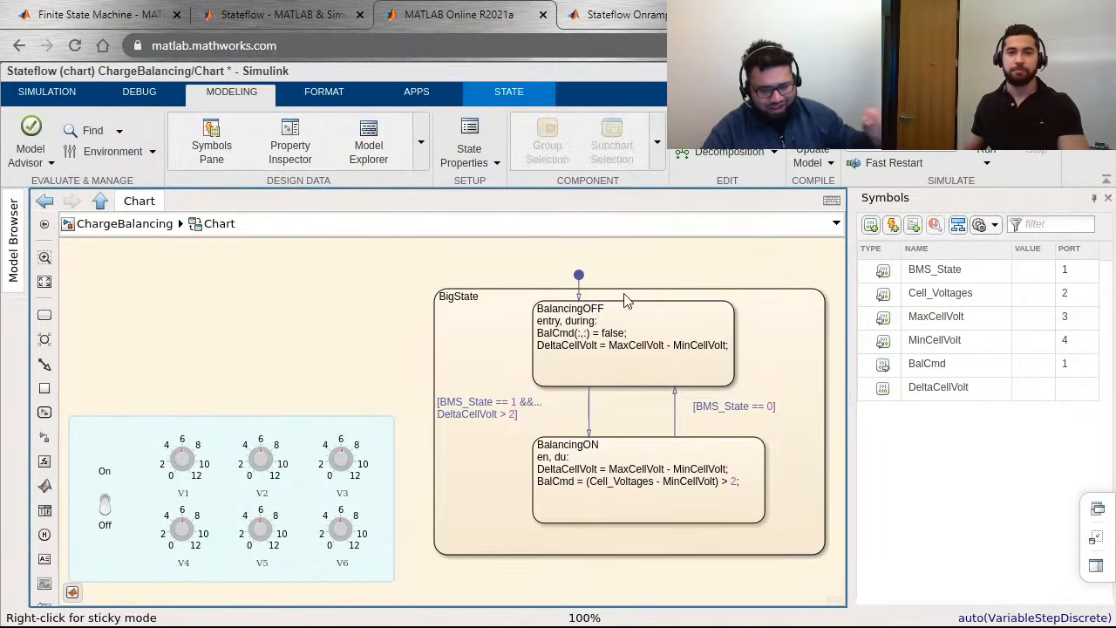
drag(581, 283, 583, 256)
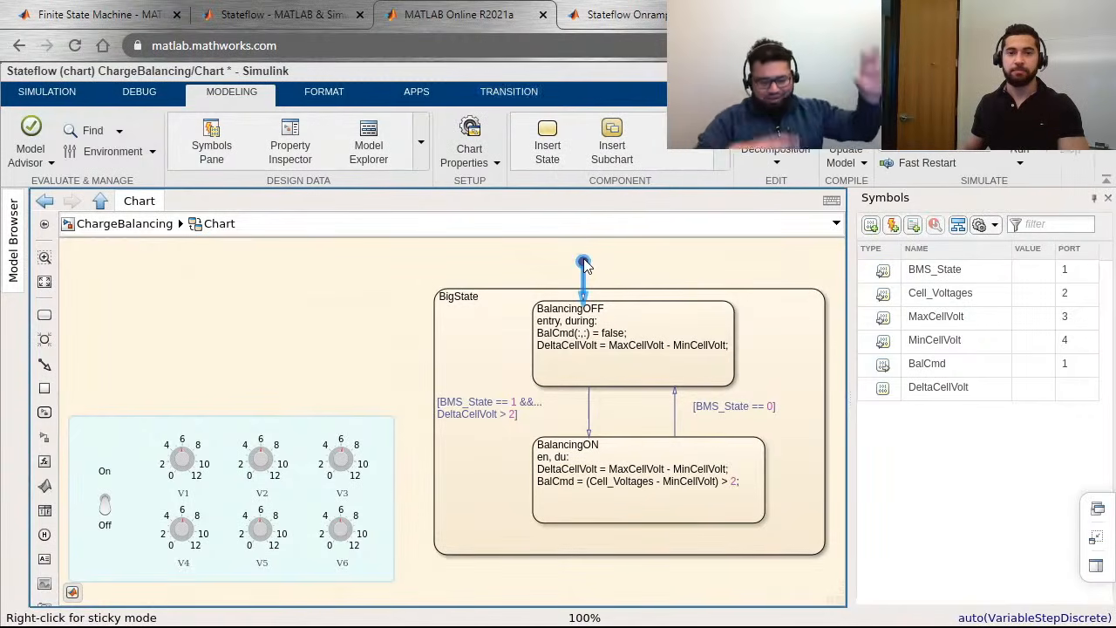
Step: Examine the decomposition options offered for the ChargeBalancing chart, leaving the current choice in place
shift+click(672, 493)
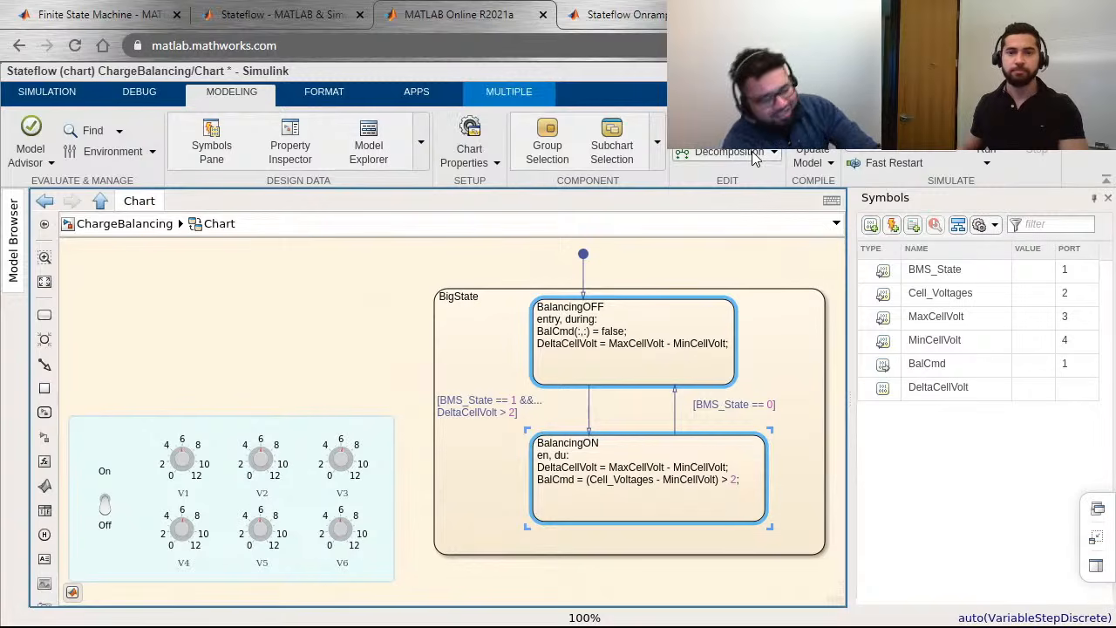
click(755, 155)
key(Escape)
key(Escape)
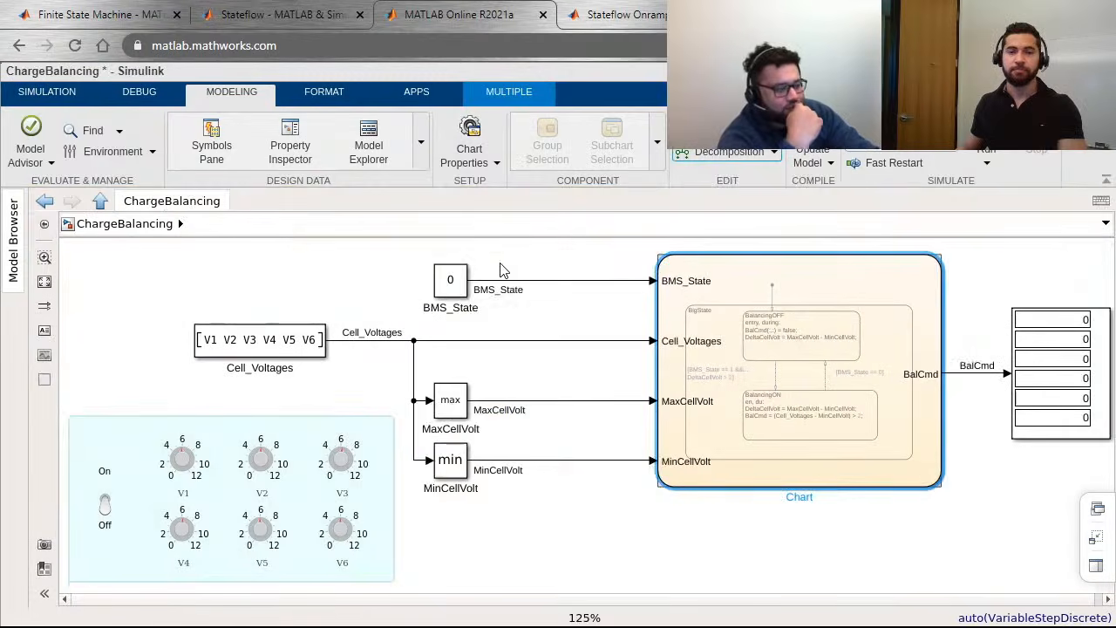
double_click(835, 340)
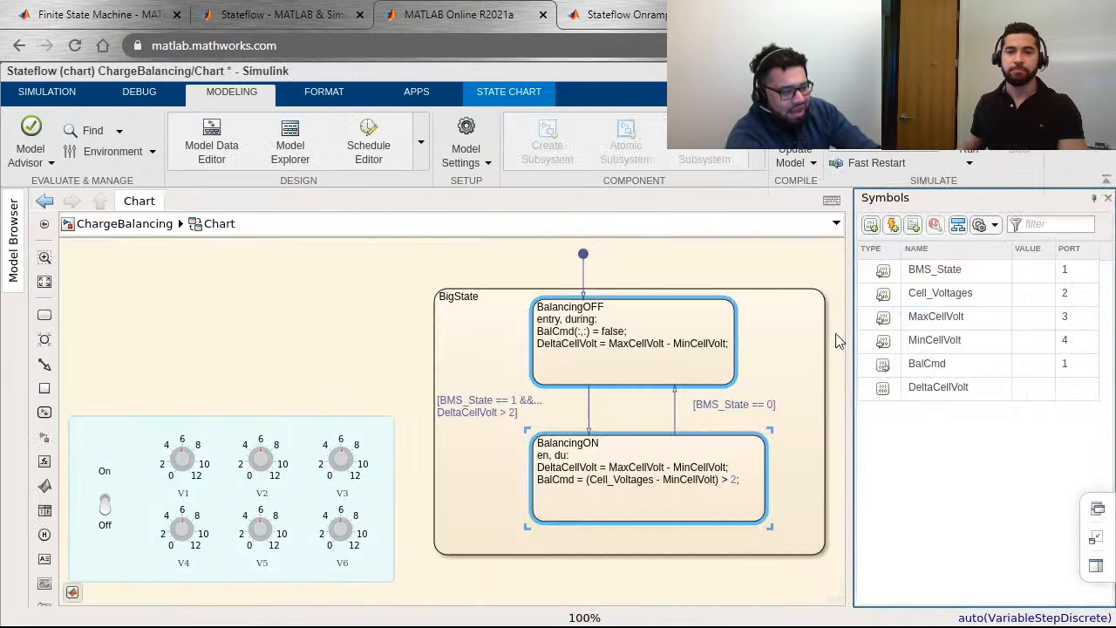
click(761, 277)
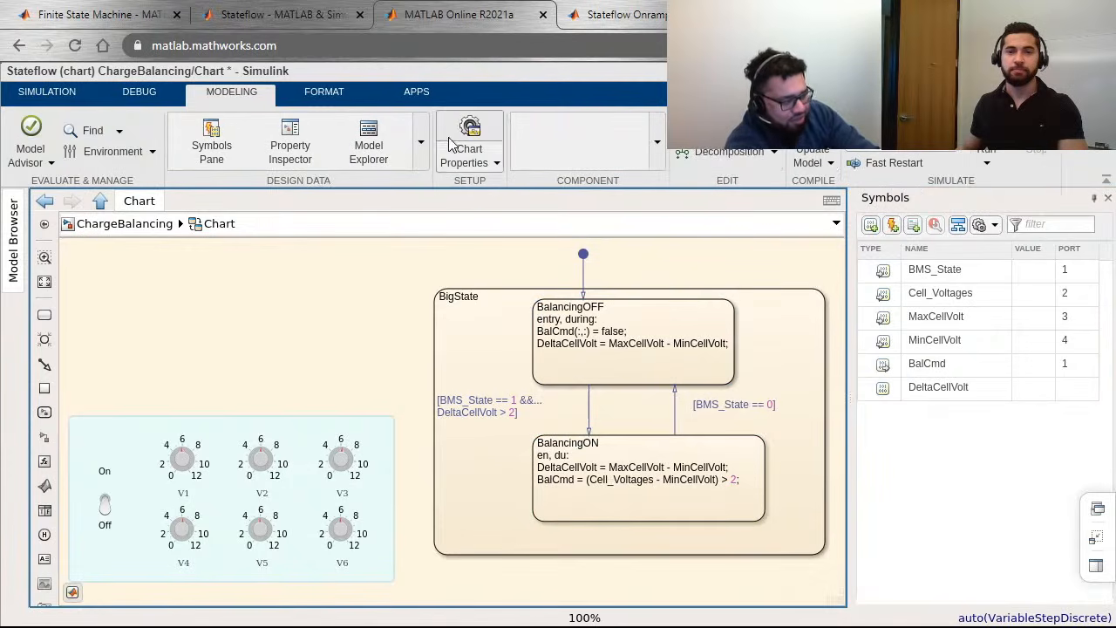
click(770, 154)
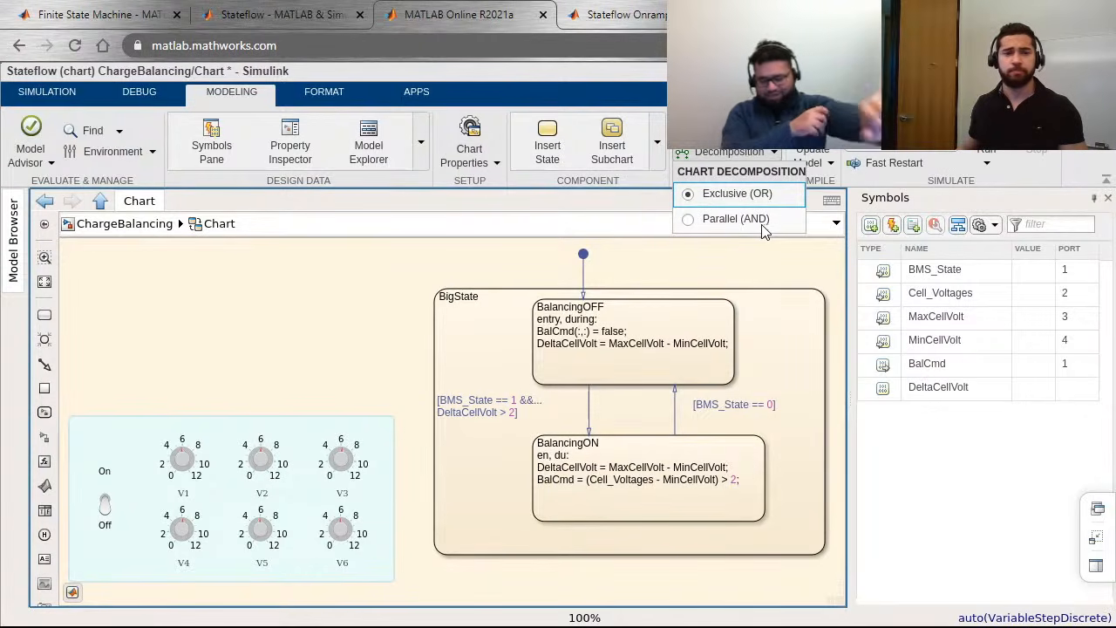
click(318, 392)
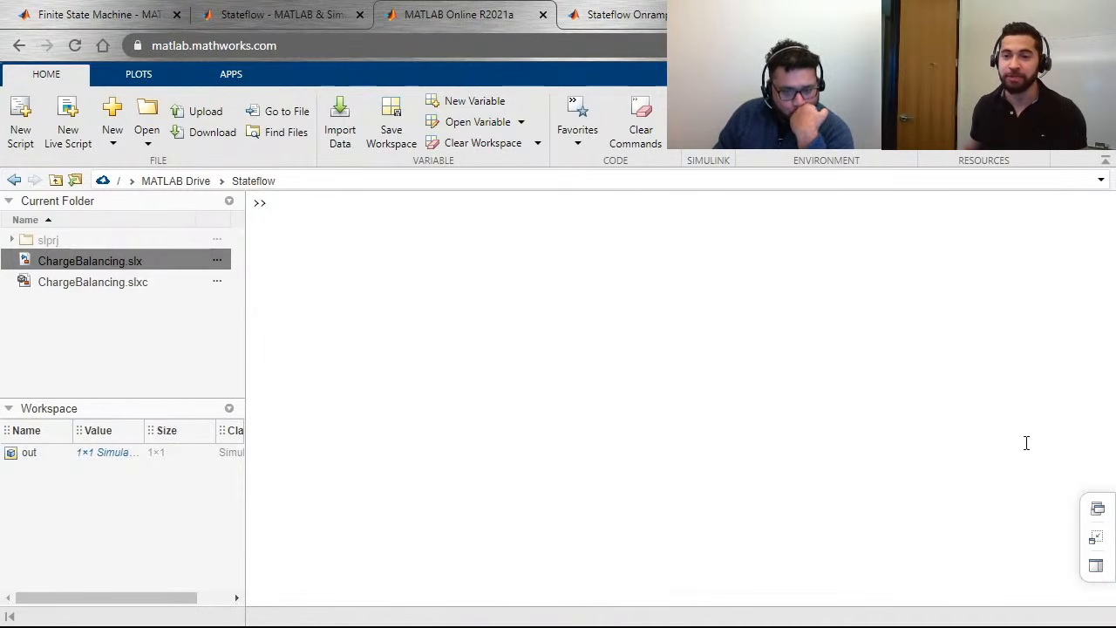
Step: Bring up the Simulink Start Page and look over its templates for new models
click(1098, 509)
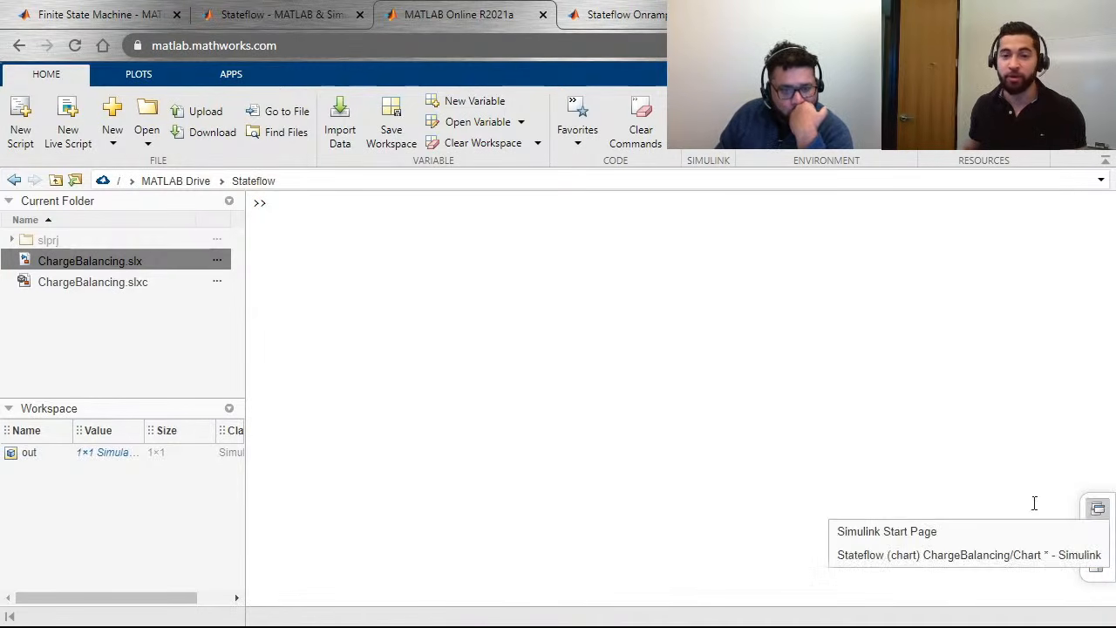
click(972, 532)
mouse_move(759, 308)
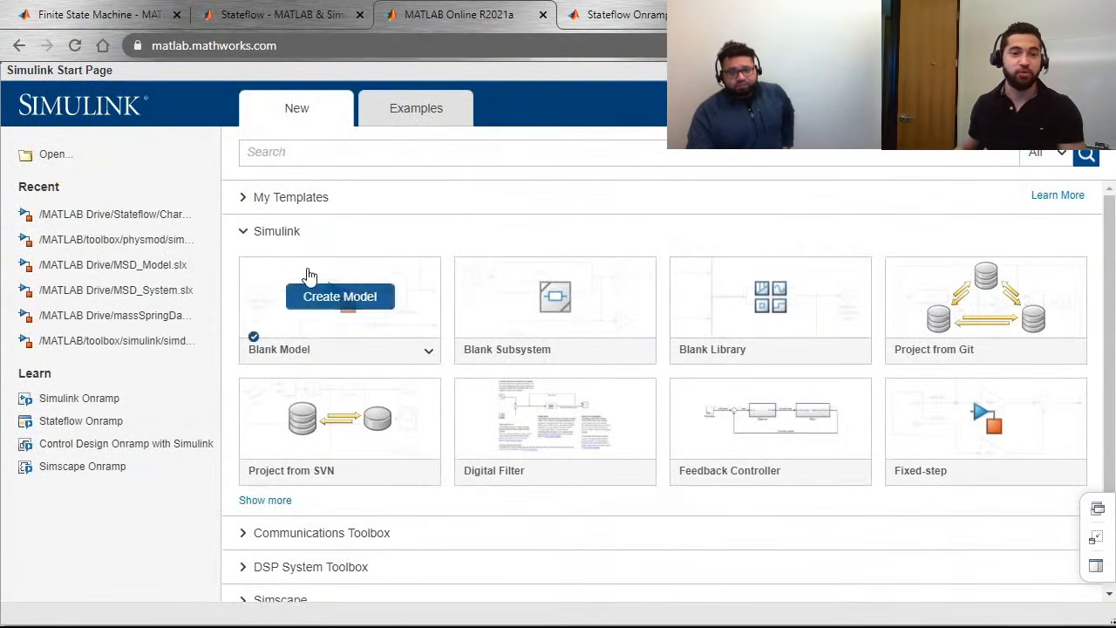
scroll(444, 347, down, 1)
scroll(424, 262, up, 1)
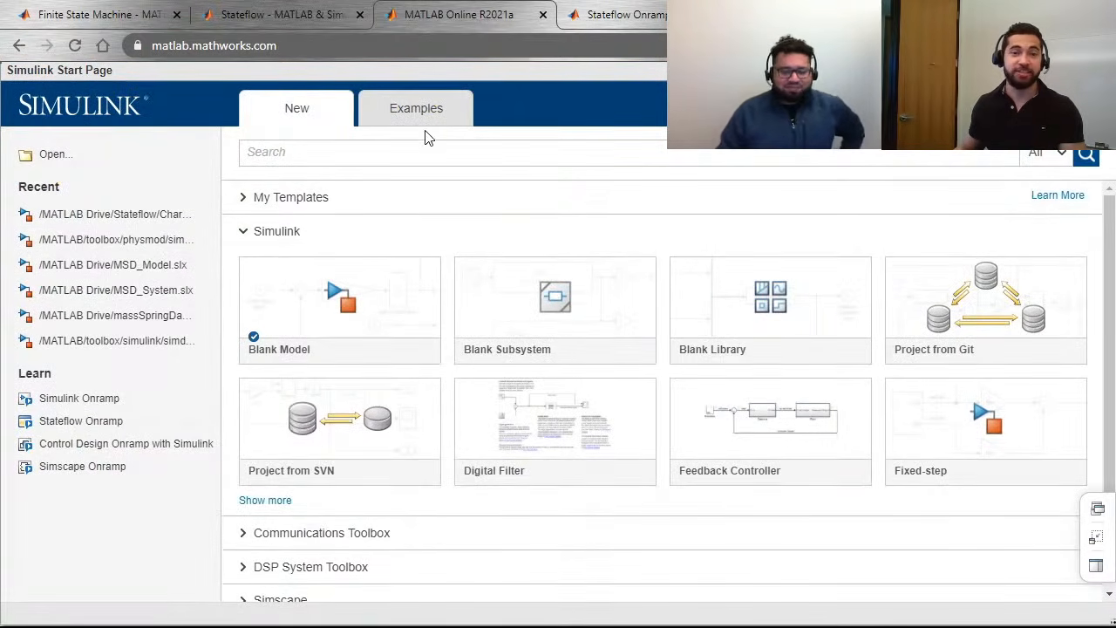
Step: Browse the featured Simulink examples on the Start Page, such as the bouncing ball and automatic transmission models
click(428, 123)
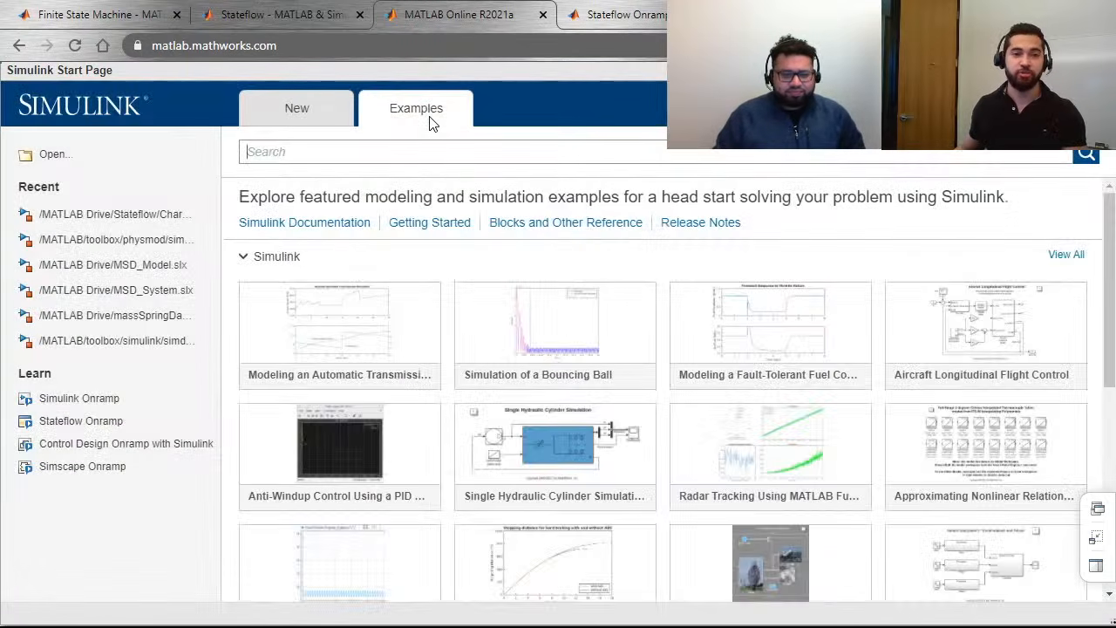
click(244, 257)
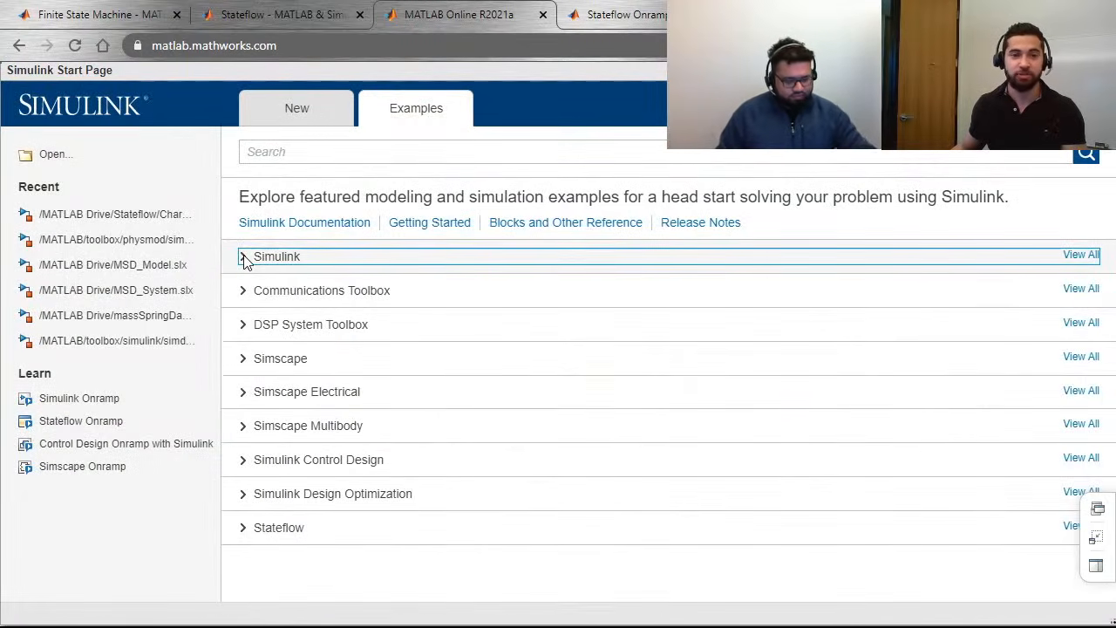
click(245, 258)
mouse_move(568, 343)
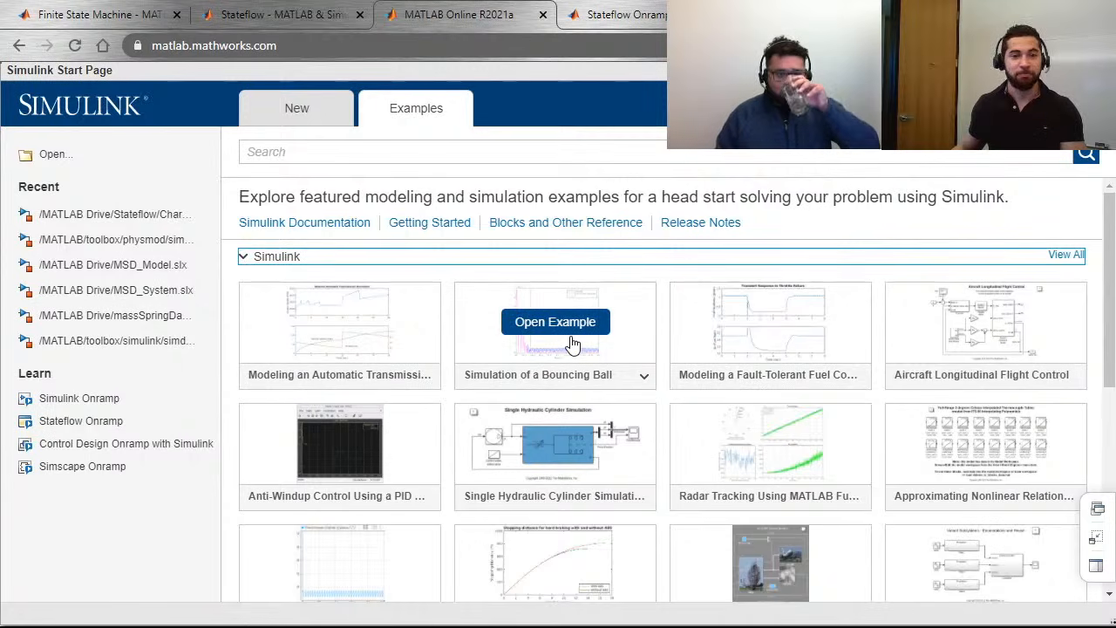
mouse_move(363, 368)
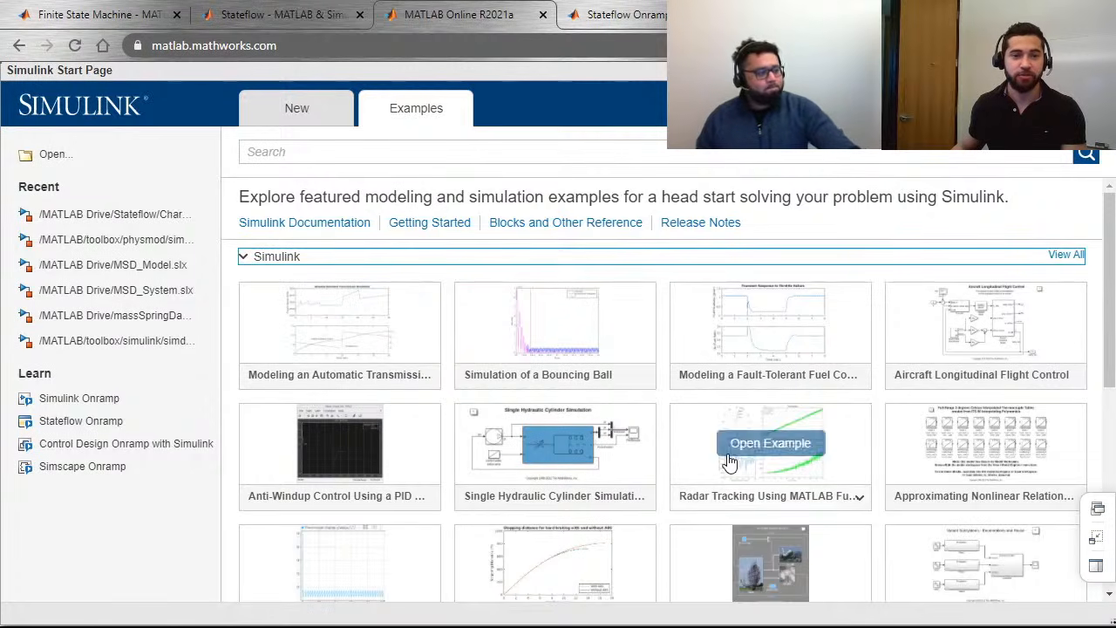
Step: Browse the featured Stateflow examples in place of the Simulink ones, and collapse the category when done
click(244, 256)
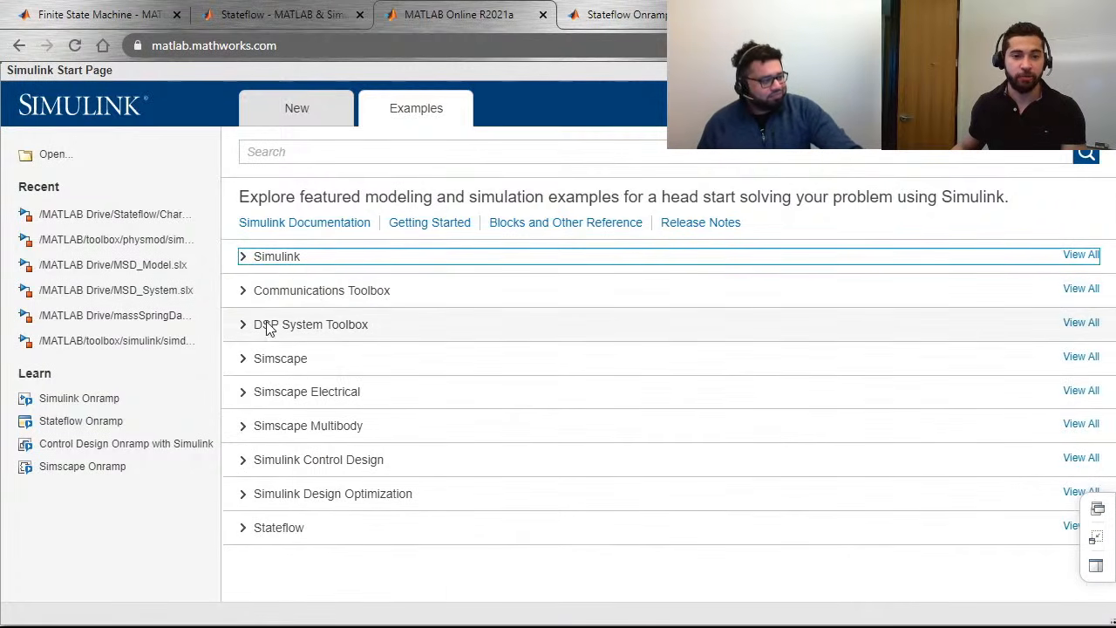
click(252, 533)
scroll(356, 456, down, 3)
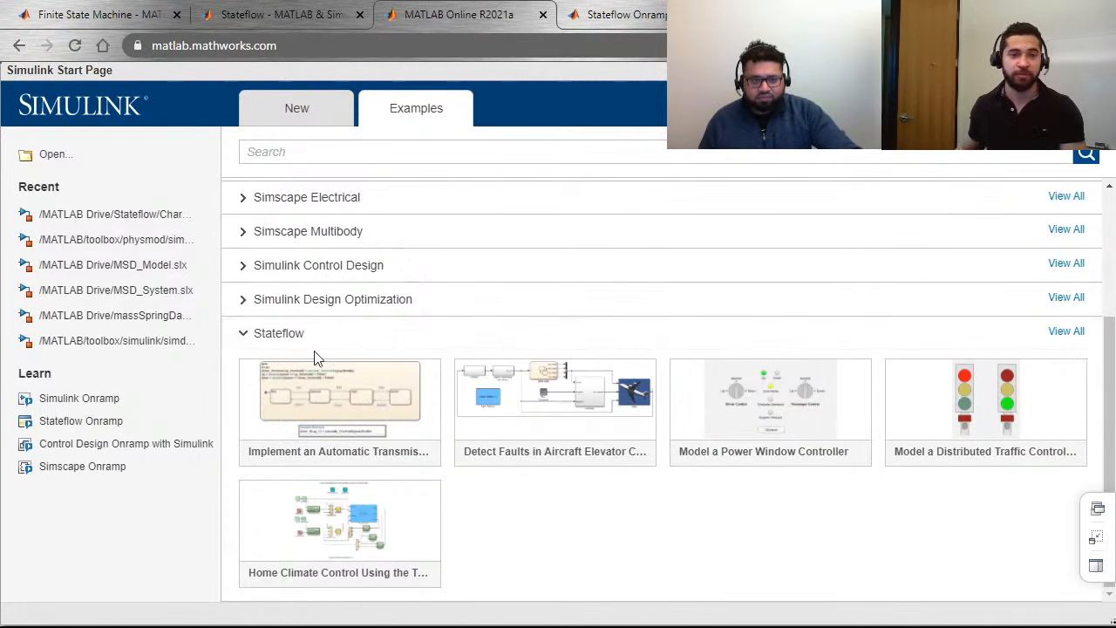
click(253, 333)
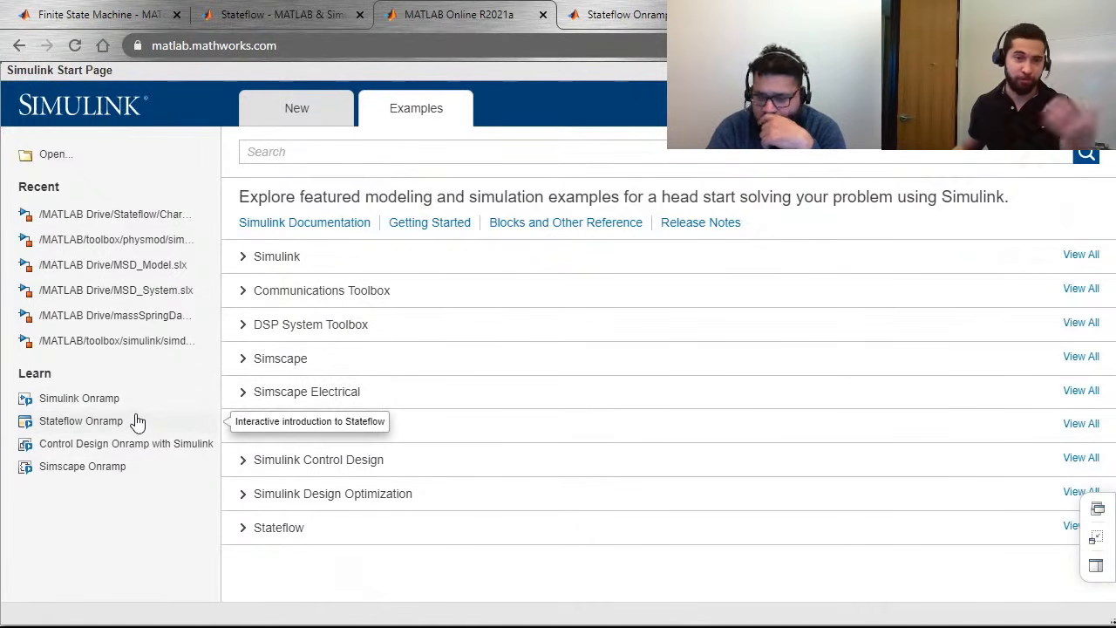
Step: Launch the Stateflow Onramp course from the Start Page and look through its chapter outline
click(120, 422)
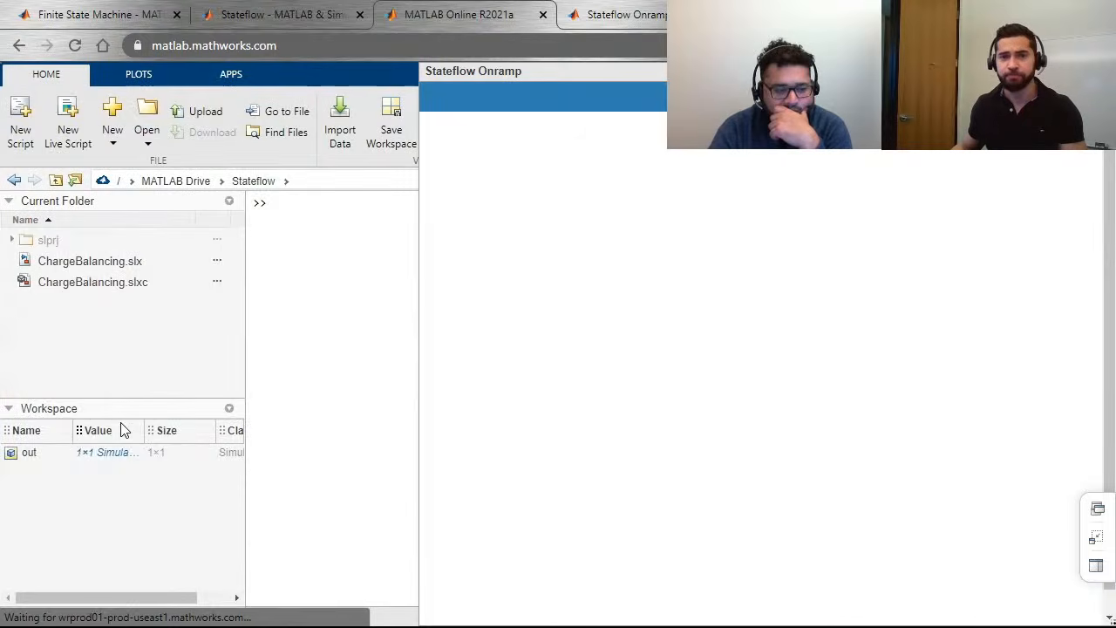
scroll(715, 275, down, 2)
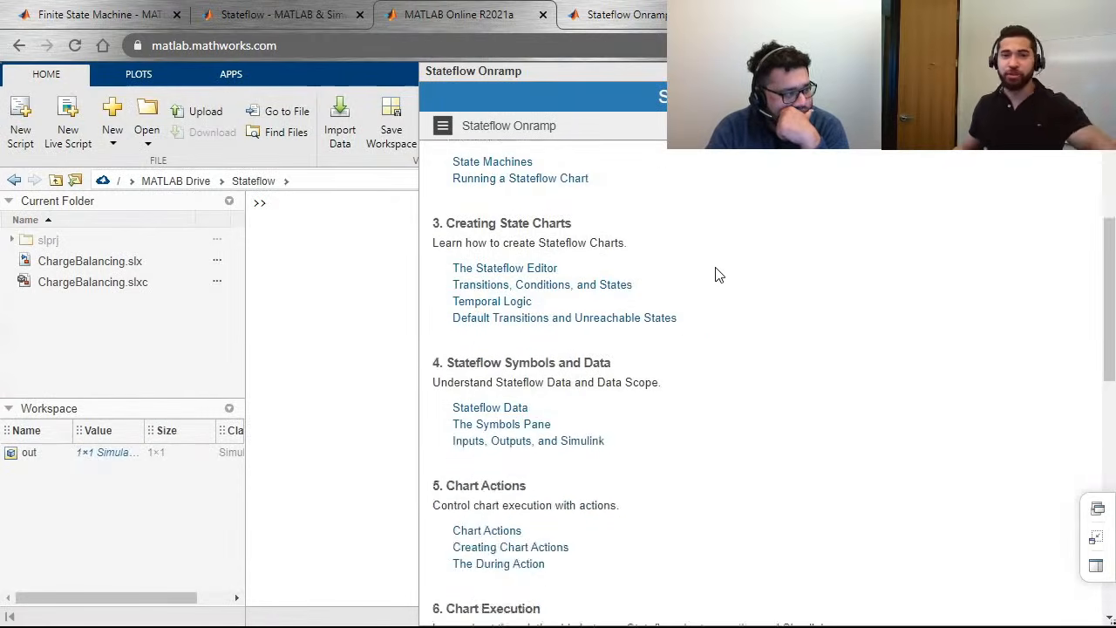
scroll(715, 275, down, 6)
scroll(702, 285, up, 9)
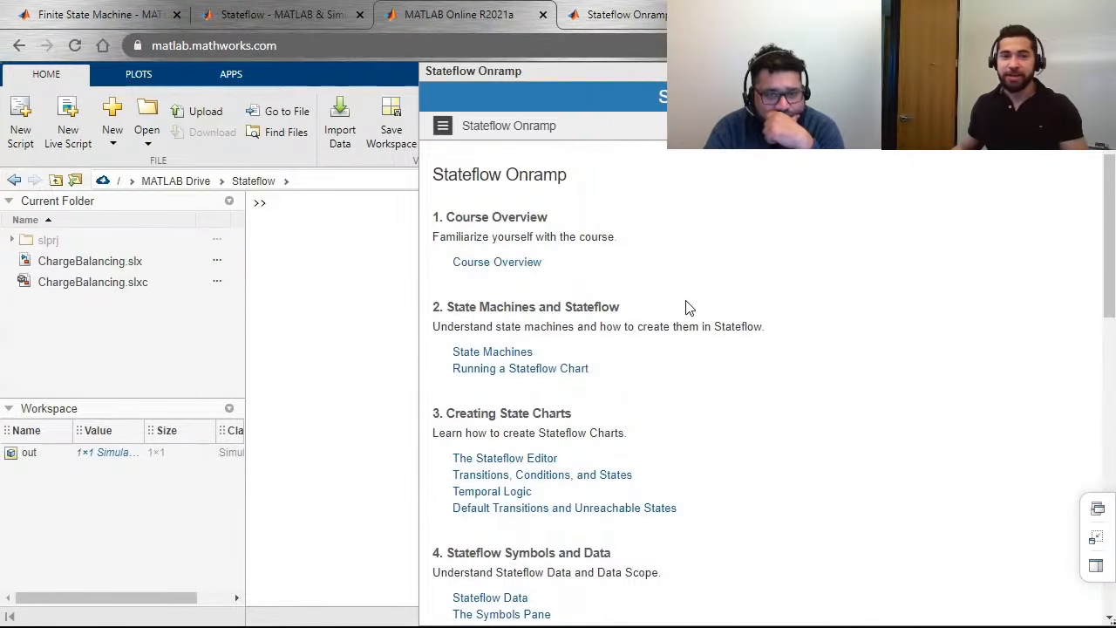
Step: Open the Running a Stateflow Chart lesson, maximize its Simulink window and bring the whole traffic light chart into view
click(566, 381)
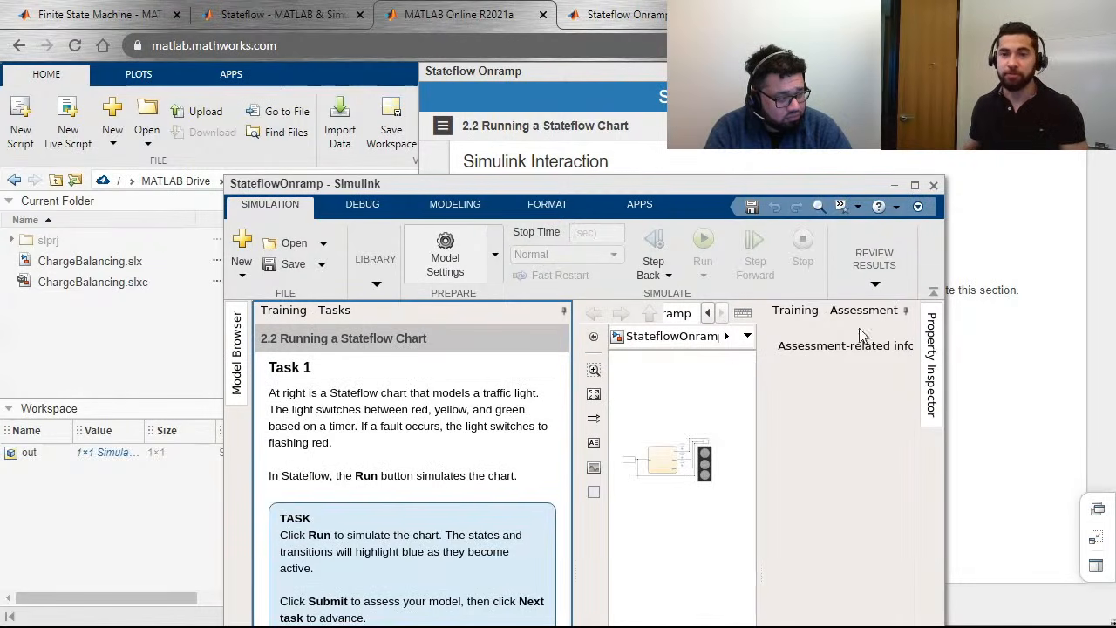
click(914, 186)
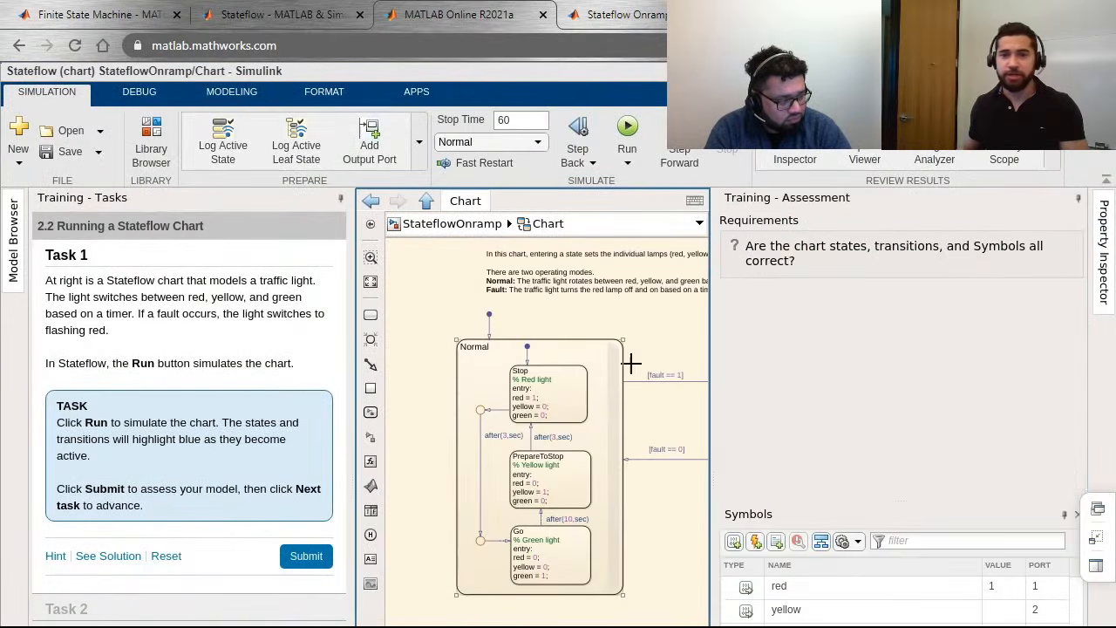
click(629, 365)
key(space)
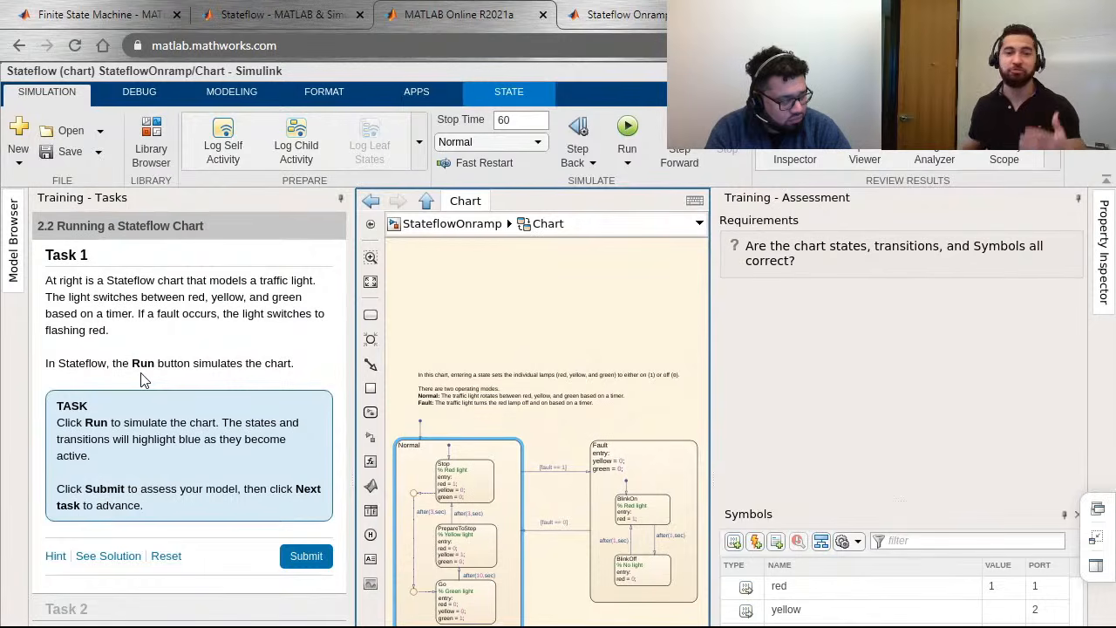
click(535, 414)
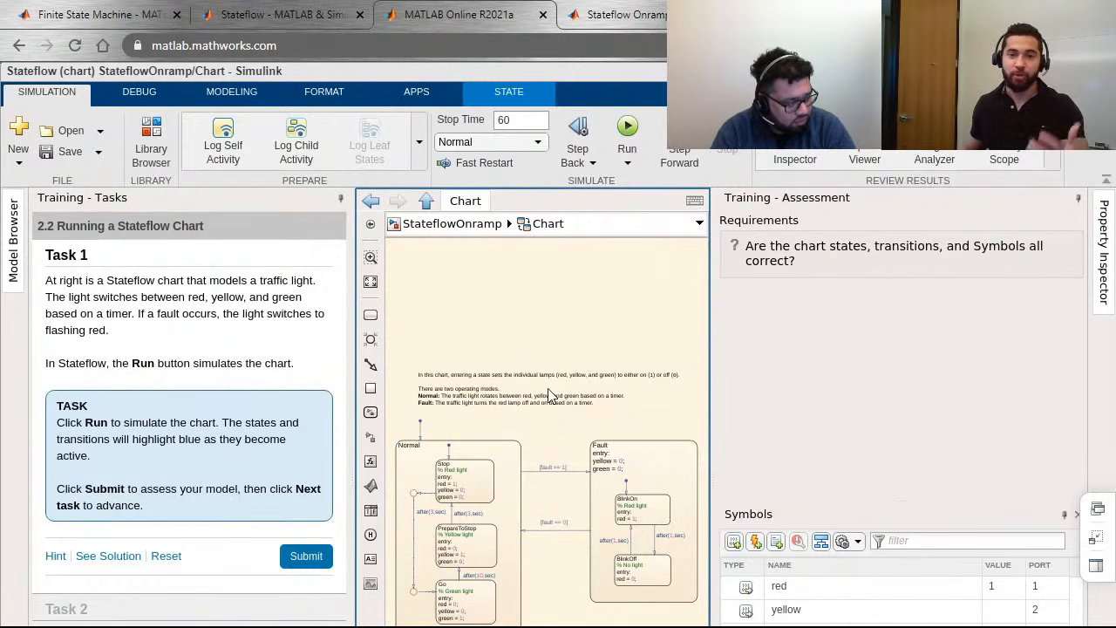
drag(571, 373, 568, 285)
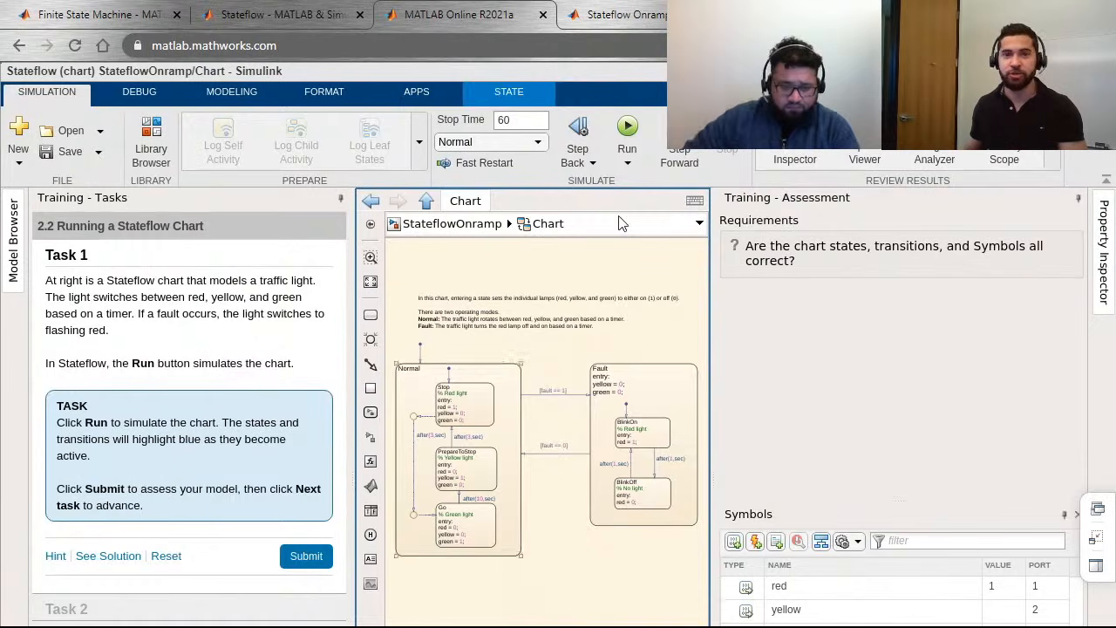
Step: Switch to the Stateflow Onramp page on the MathWorks website and review its course features and lesson list
click(634, 27)
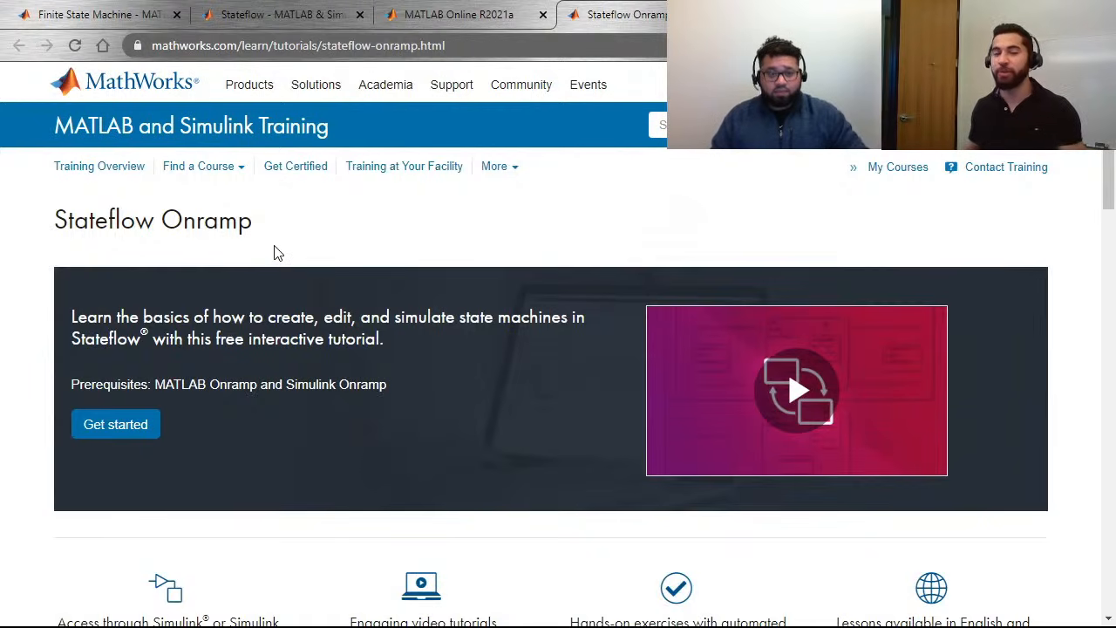
scroll(755, 312, down, 6)
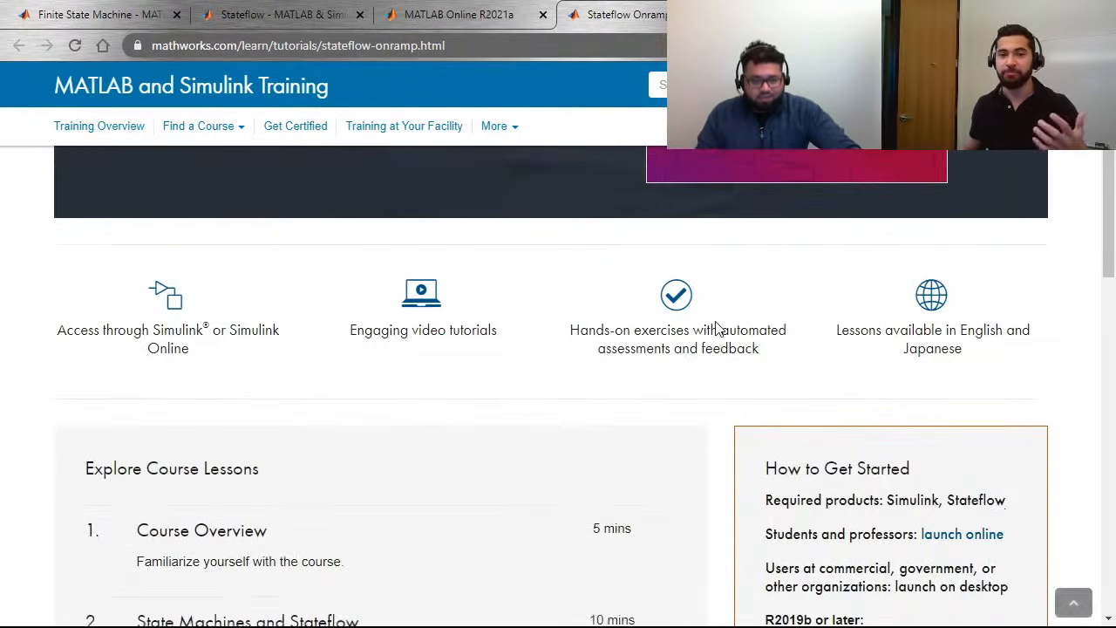
Step: Review the How to Get Started instructions on the Stateflow Onramp page and return to its beginning
scroll(755, 381, down, 1)
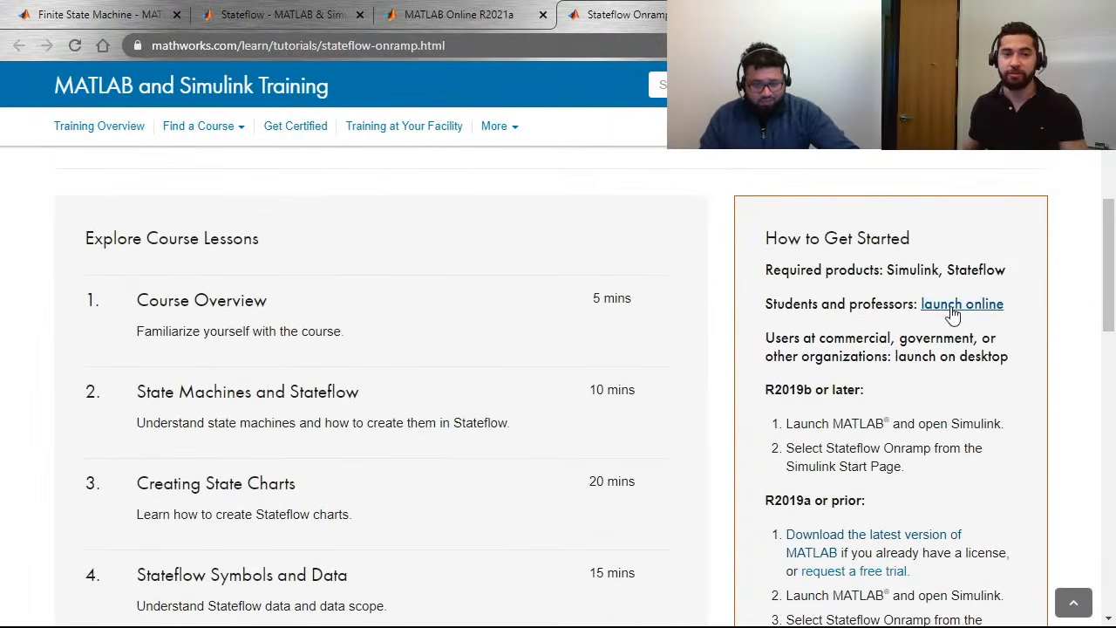
scroll(742, 339, up, 8)
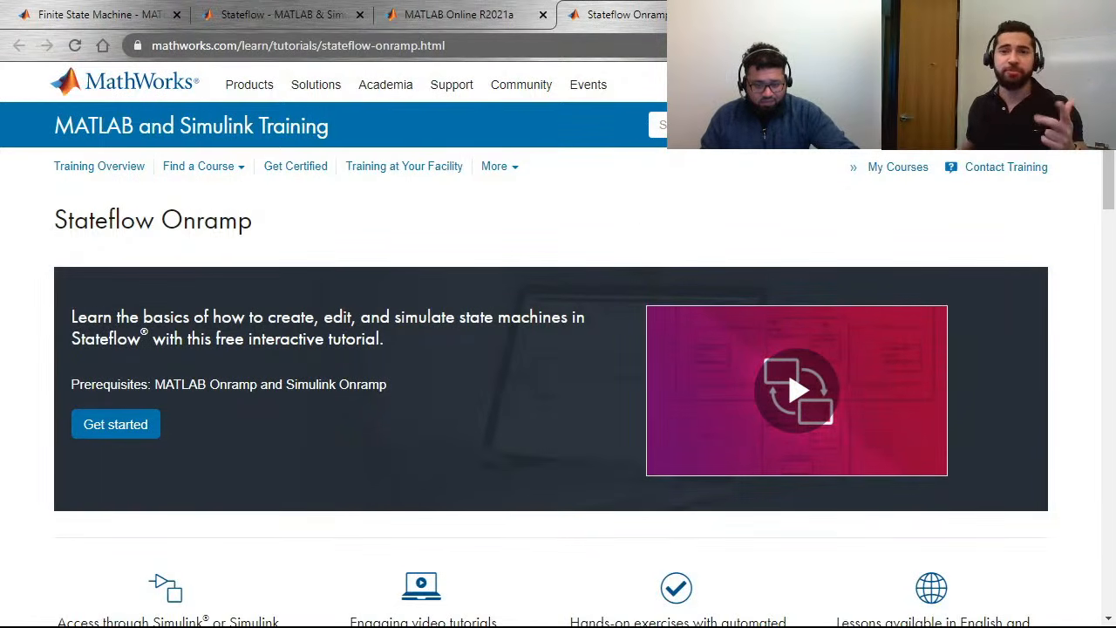
Step: Open the File Exchange through the MATLAB Central community site and look over its most recent files and community toolboxes
click(521, 85)
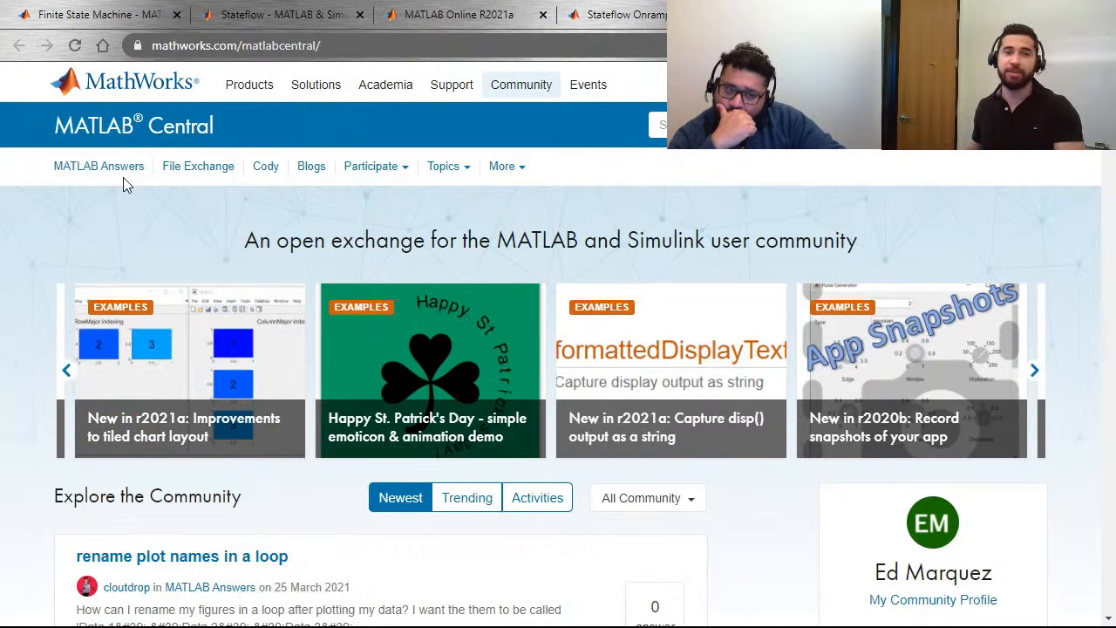
click(187, 170)
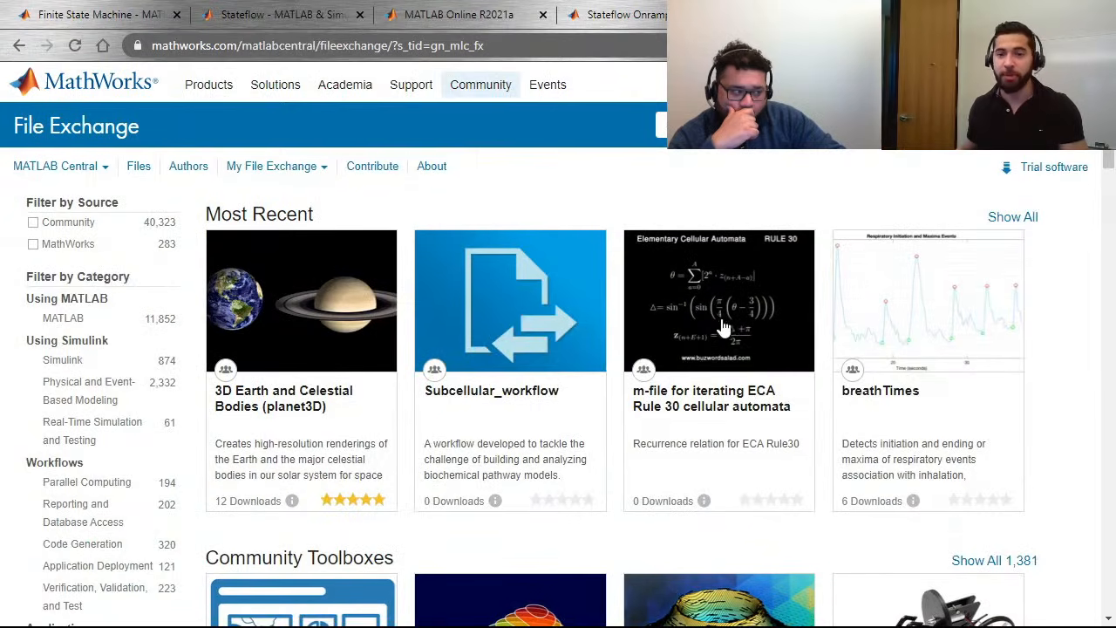
scroll(721, 326, down, 2)
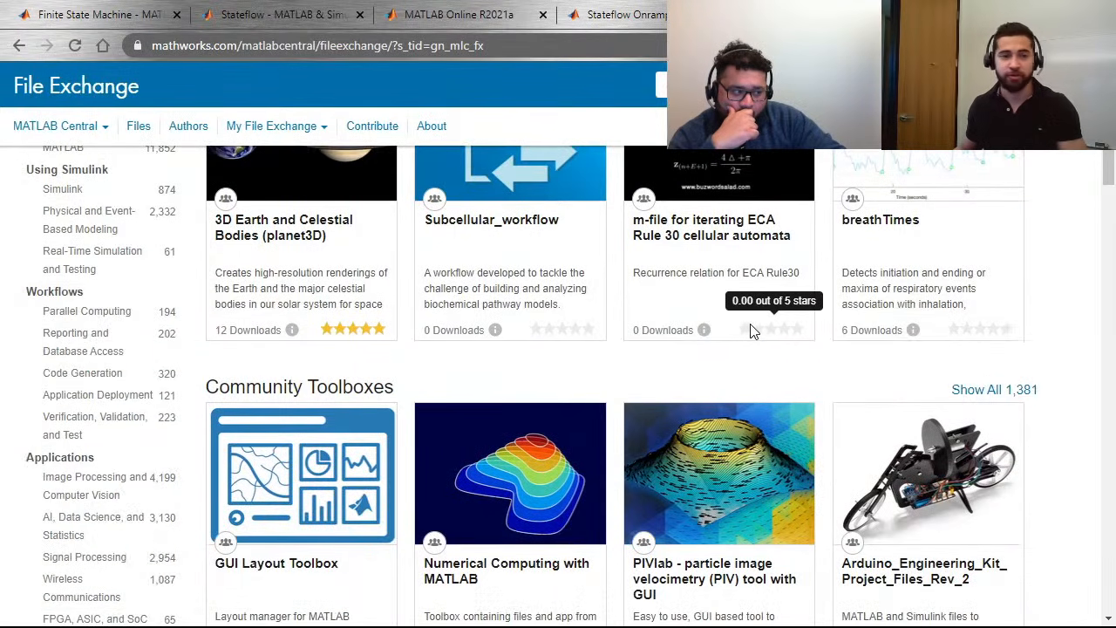
scroll(735, 331, up, 2)
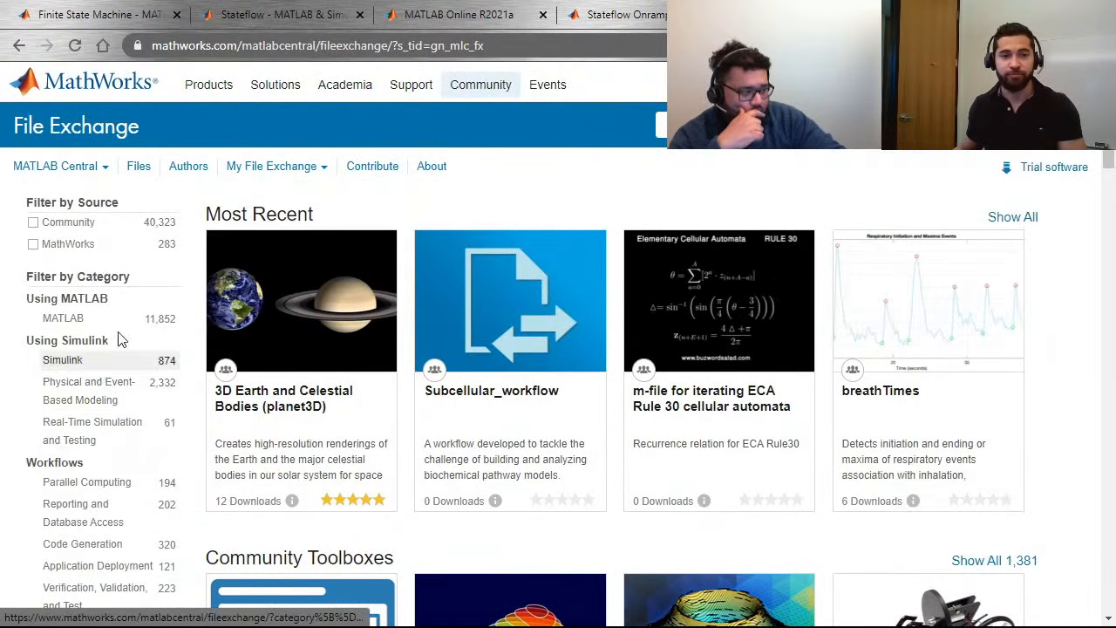